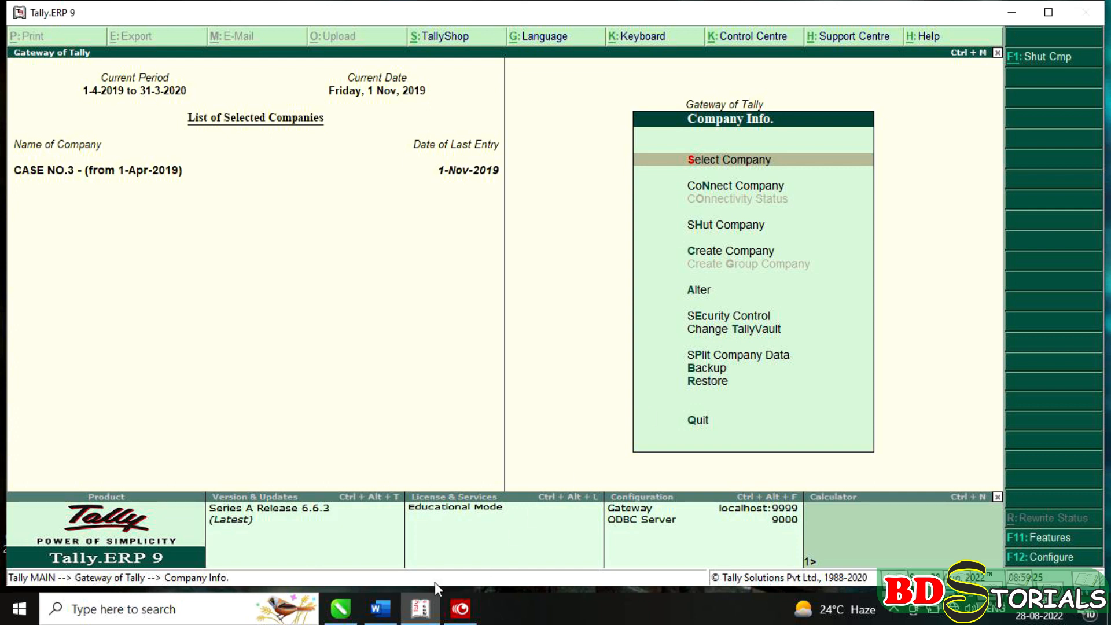
# Switch to the project-5 document in Word and read the company brief and trial balance table.
pyautogui.click(395, 608)
pyautogui.scroll(3, 664, 272)
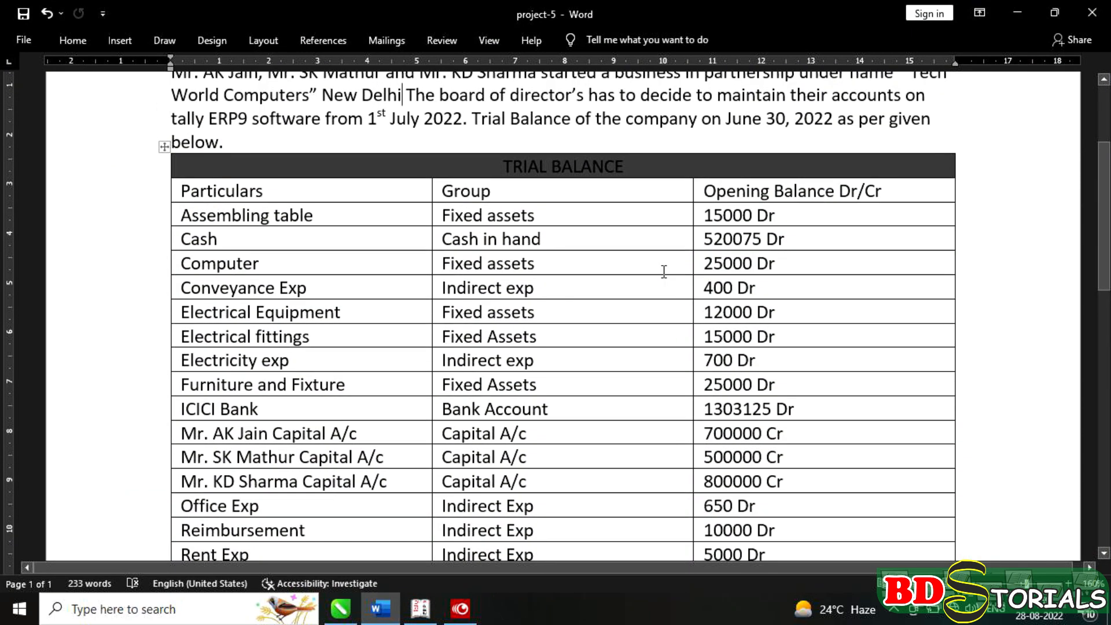
pyautogui.scroll(-3, 664, 270)
pyautogui.scroll(3, 664, 270)
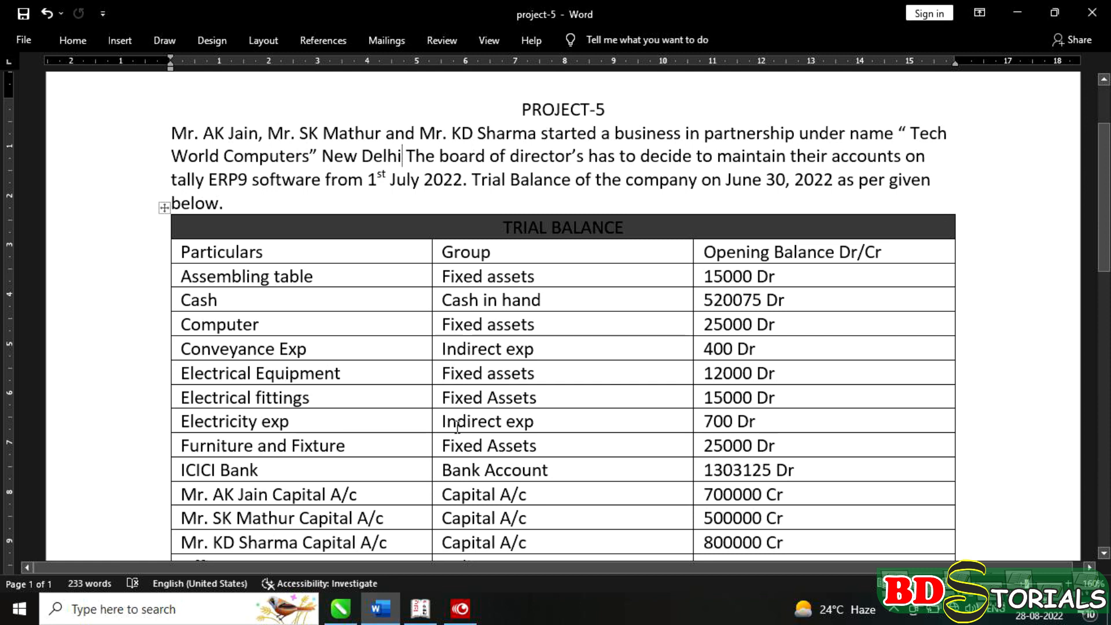
# Return to Tally and start creating a company with the name and mailing name Tech World Computers.
pyautogui.click(427, 609)
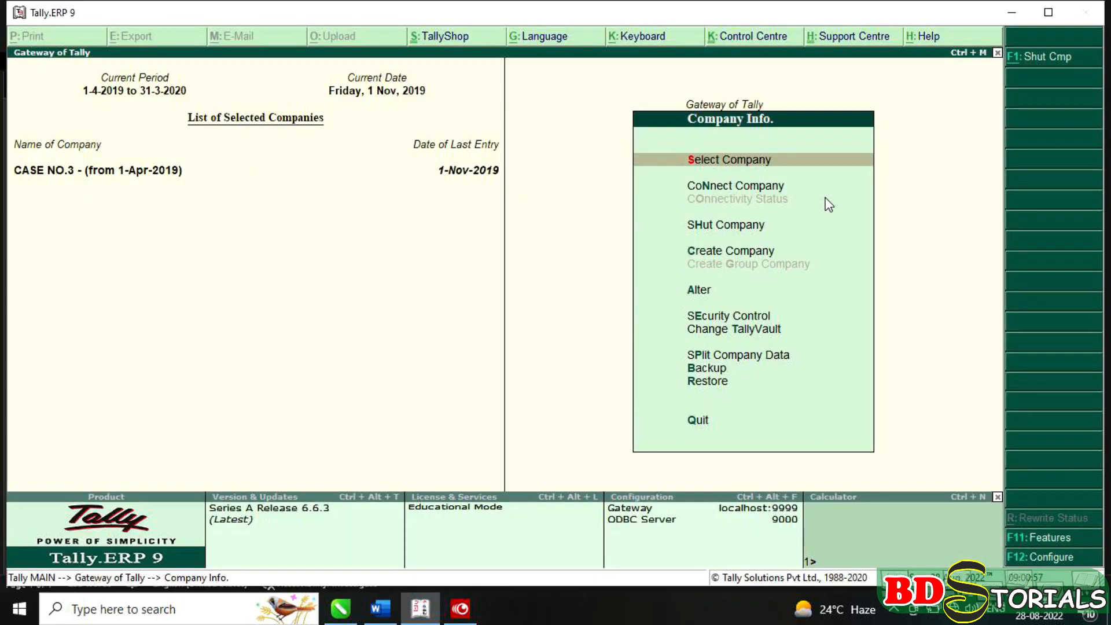
pyautogui.press('Down')
pyautogui.press('Down')
pyautogui.press('Down')
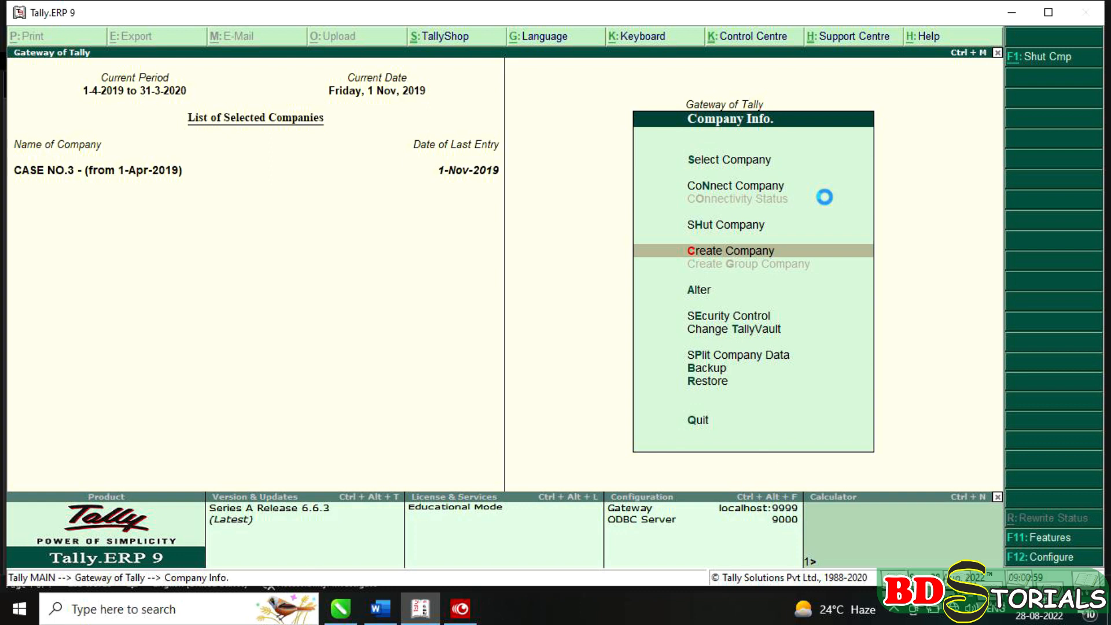
pyautogui.write('T')
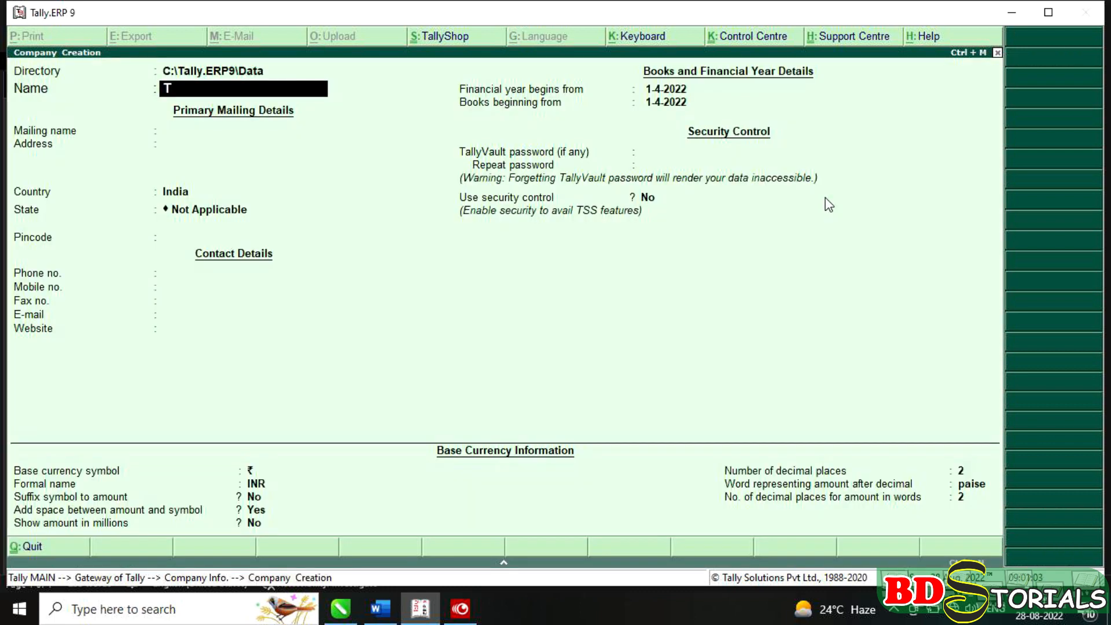
pyautogui.write('ech World Computers')
pyautogui.press('Return')
pyautogui.press('Return')
pyautogui.press('Return')
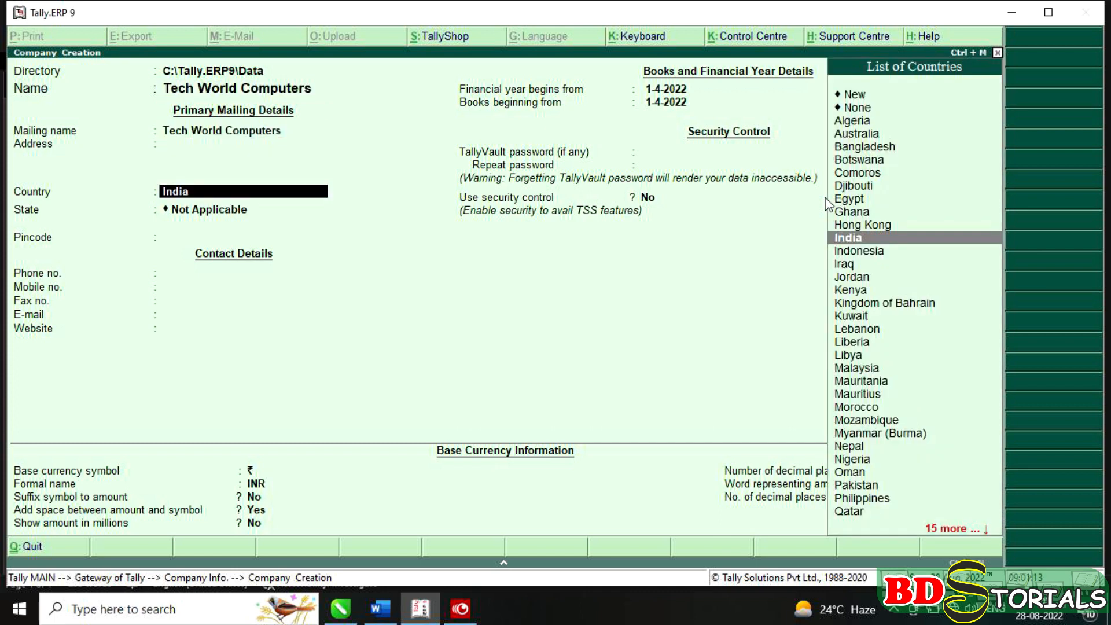
# Keep India as the country, select Delhi as the state, and leave the pincode and contact details blank.
pyautogui.press('Return')
pyautogui.write('D')
pyautogui.press('Down')
pyautogui.press('Down')
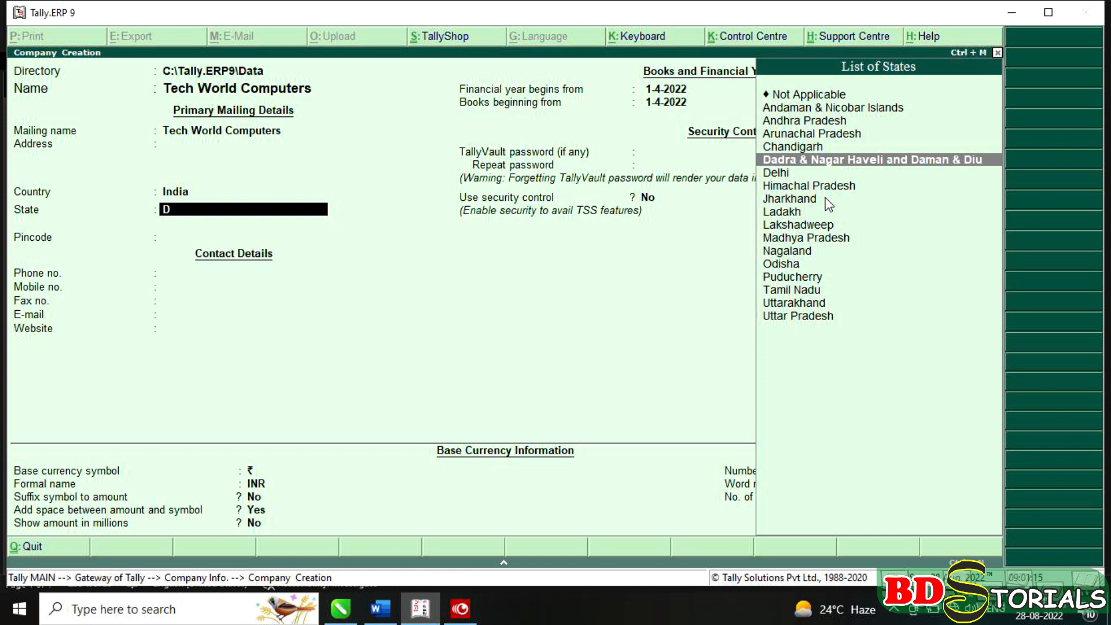
pyautogui.press('Return')
pyautogui.press('Return')
pyautogui.press('Return')
pyautogui.press('Return')
pyautogui.press('Return')
pyautogui.press('Return')
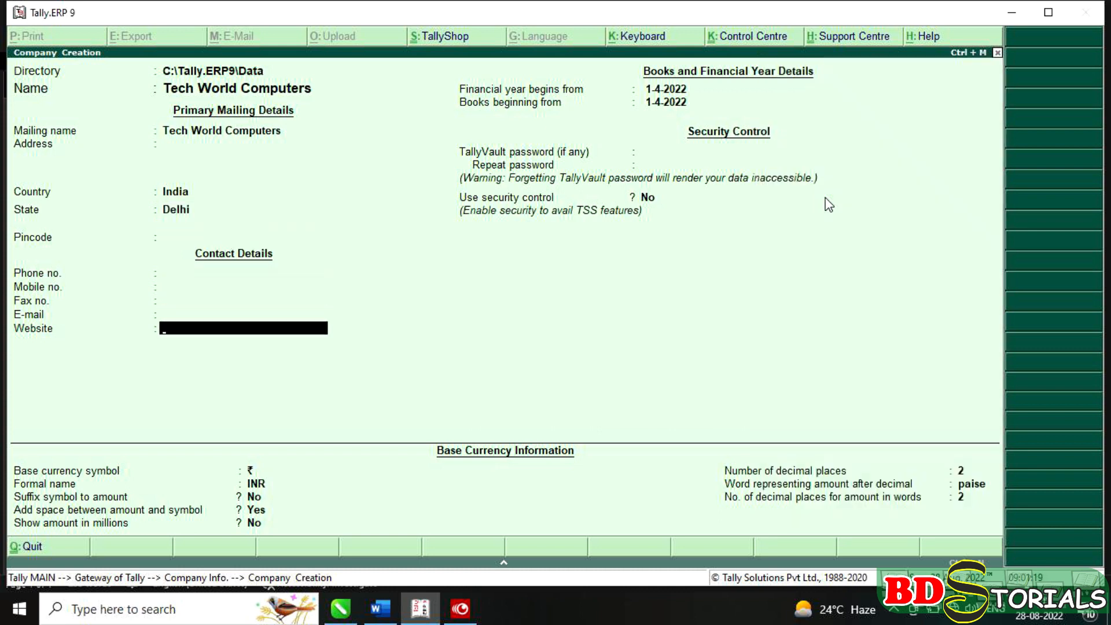
pyautogui.press('Return')
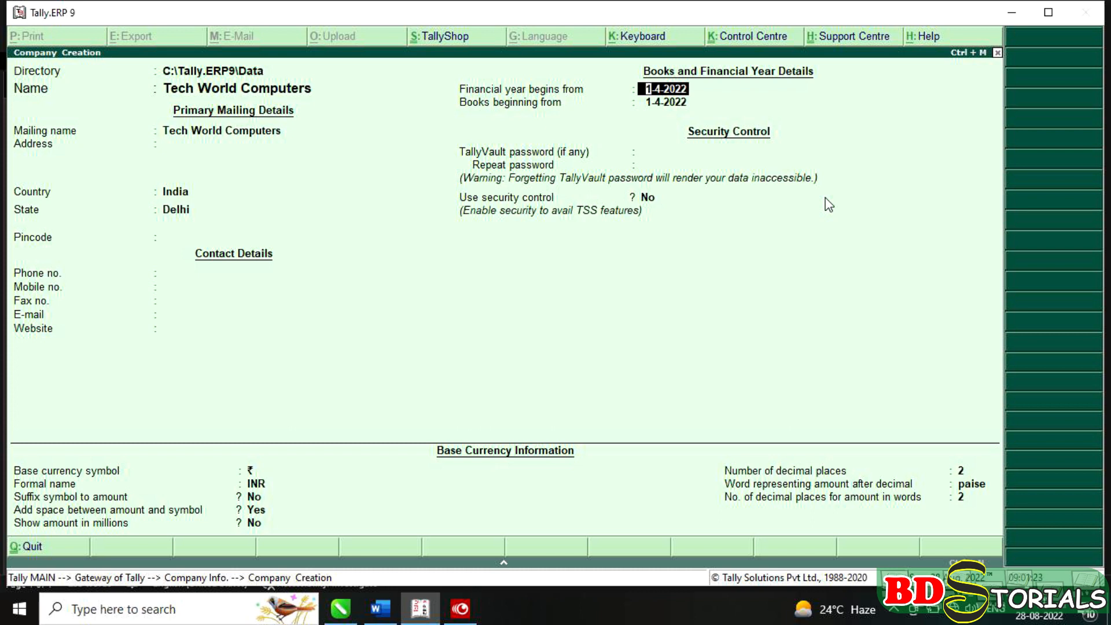
# Keep the financial year start at 1-4-2022 and set the books beginning date to 1-7-2022.
pyautogui.press('Return')
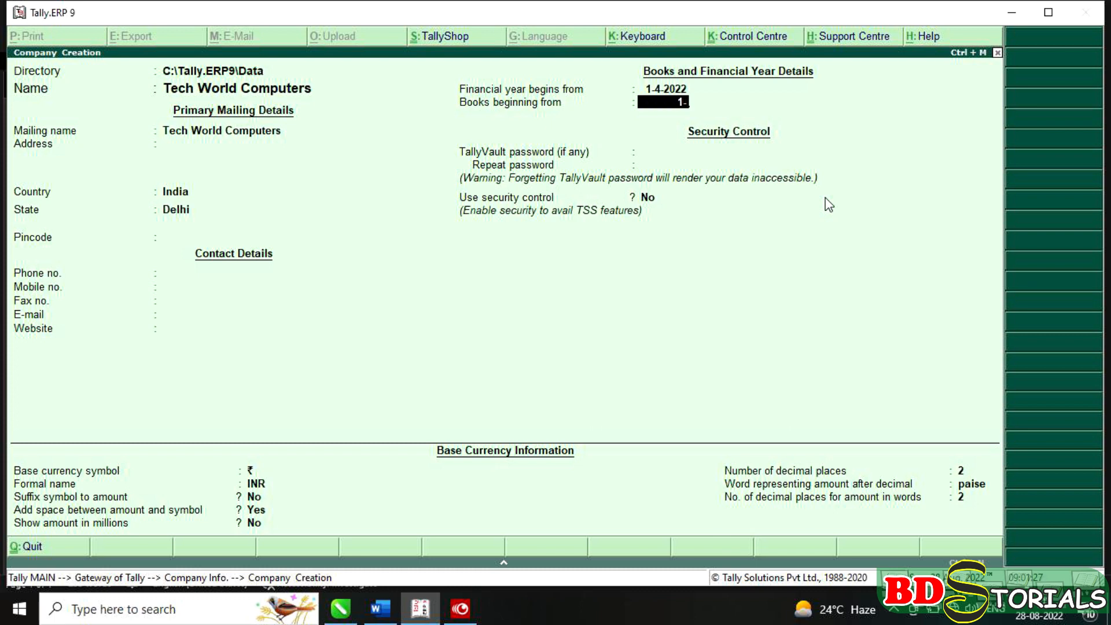
pyautogui.write('1-7-2021')
pyautogui.press('BackSpace')
pyautogui.press('Return')
pyautogui.press('Up')
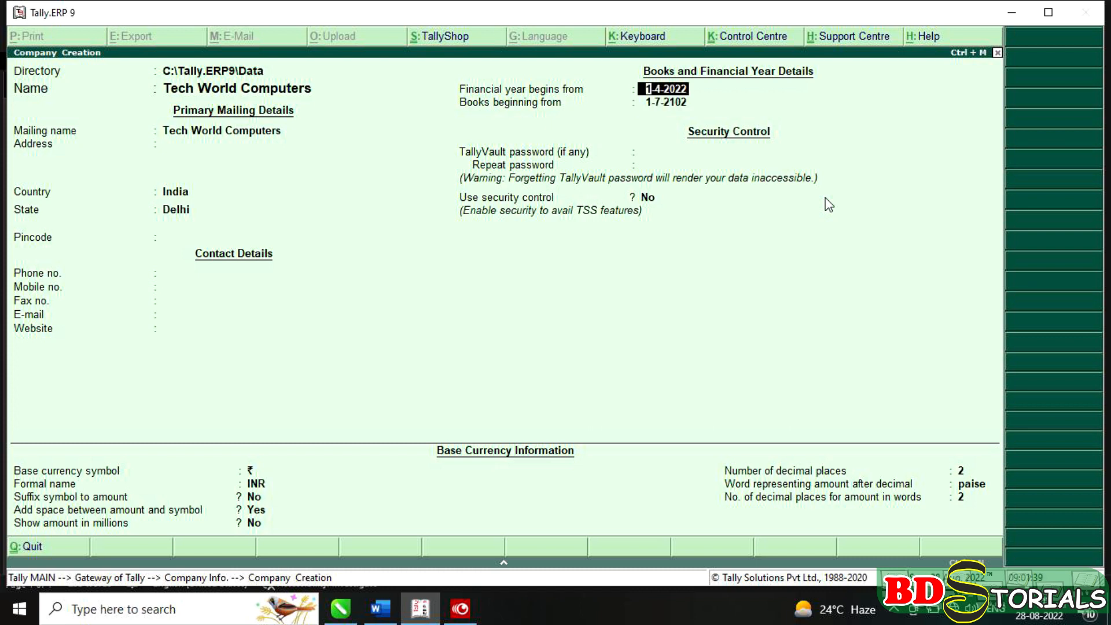
pyautogui.press('Return')
pyautogui.press('BackSpace')
pyautogui.press('BackSpace')
pyautogui.press('BackSpace')
pyautogui.press('BackSpace')
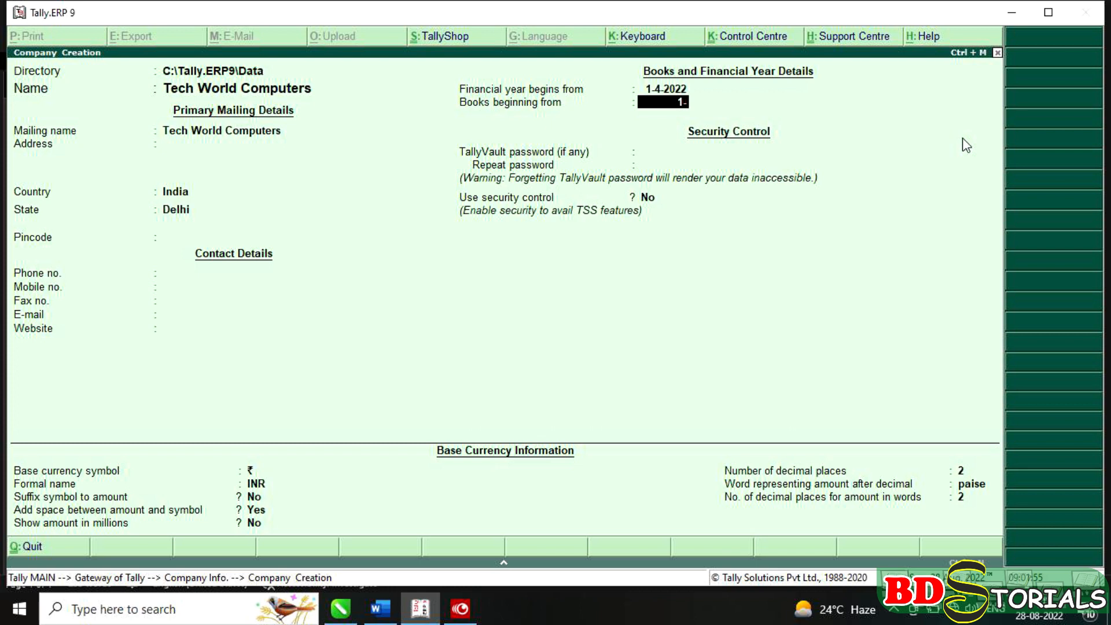
pyautogui.write('2022')
pyautogui.press('Return')
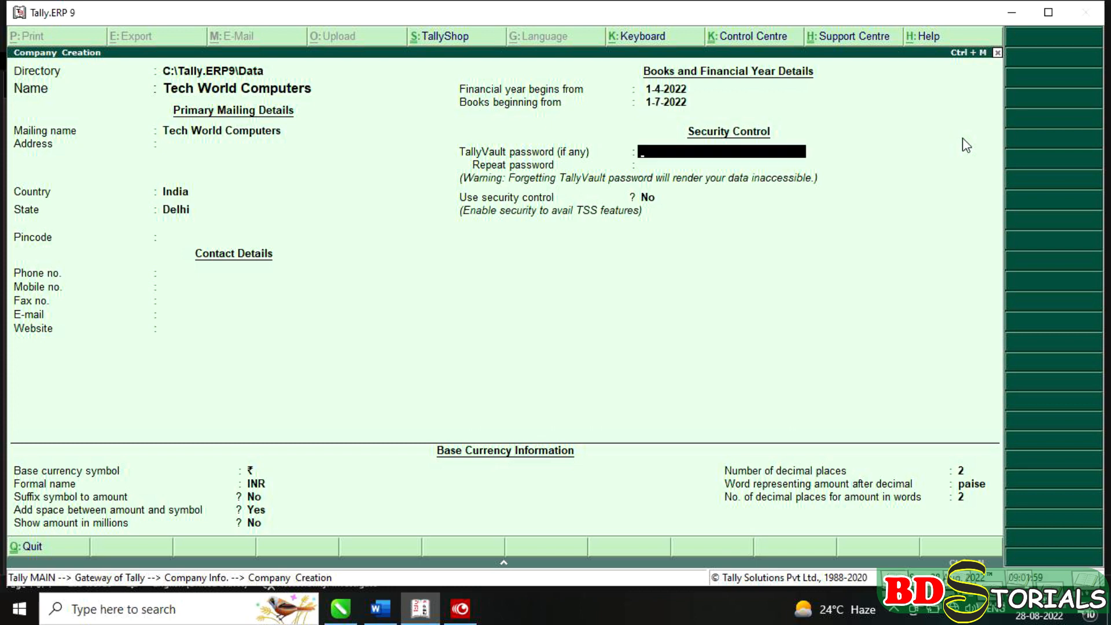
# Leave security control off, accept the default base currency settings, save the company, and go to the Gateway of Tally.
pyautogui.press('Return')
pyautogui.press('Return')
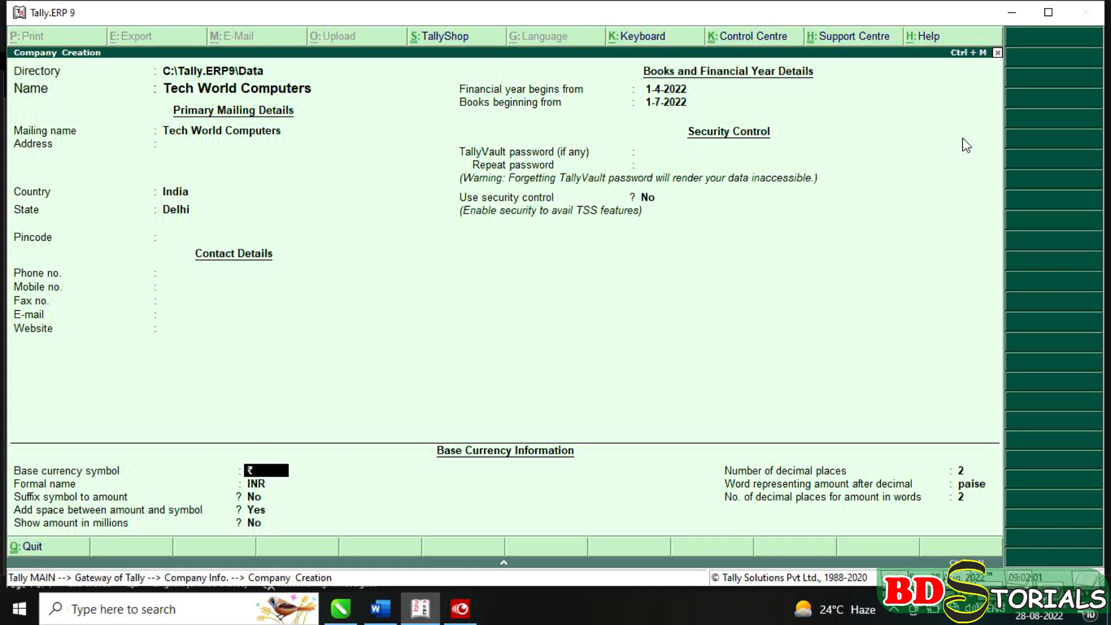
pyautogui.press('Return')
pyautogui.press('Return')
pyautogui.press('Return')
pyautogui.press('Return')
pyautogui.press('Return')
pyautogui.press('Return')
pyautogui.press('Return')
pyautogui.press('Return')
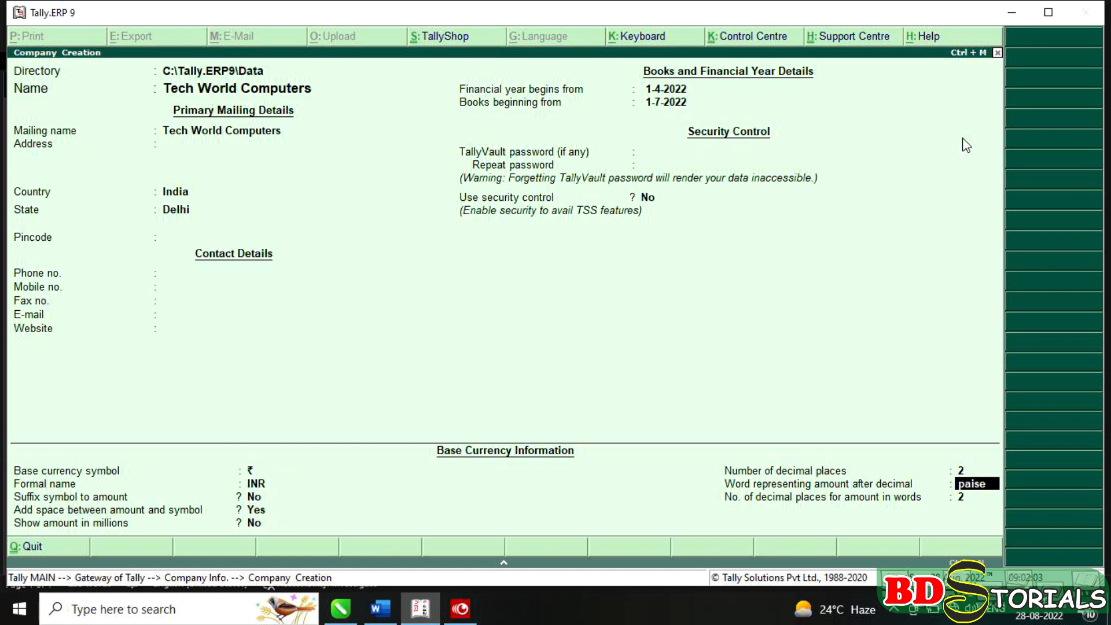
pyautogui.press('Return')
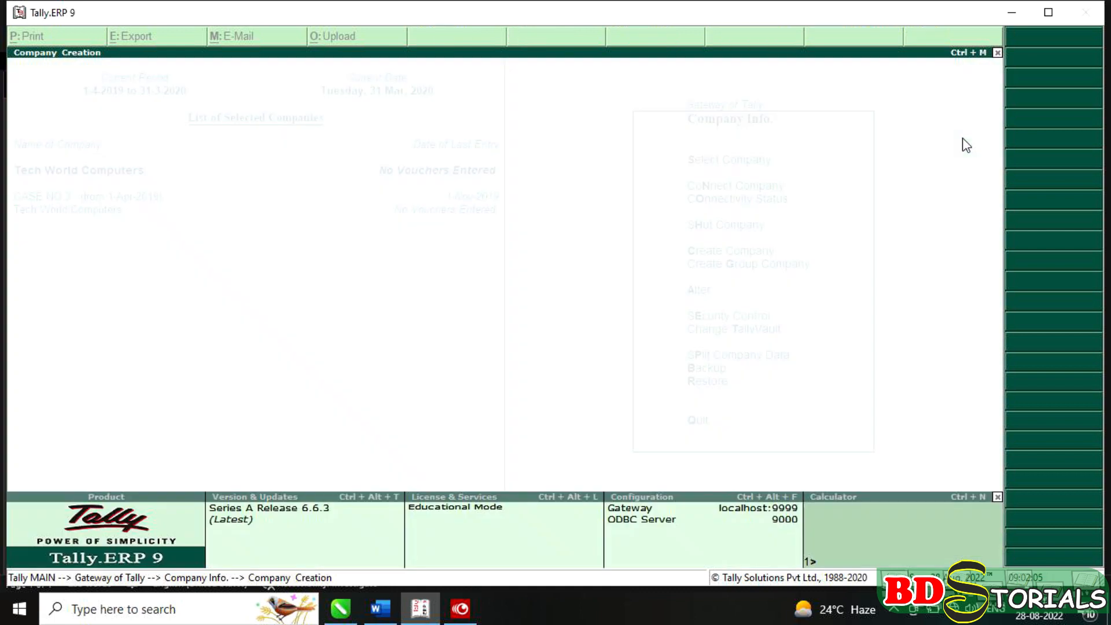
pyautogui.press('Escape')
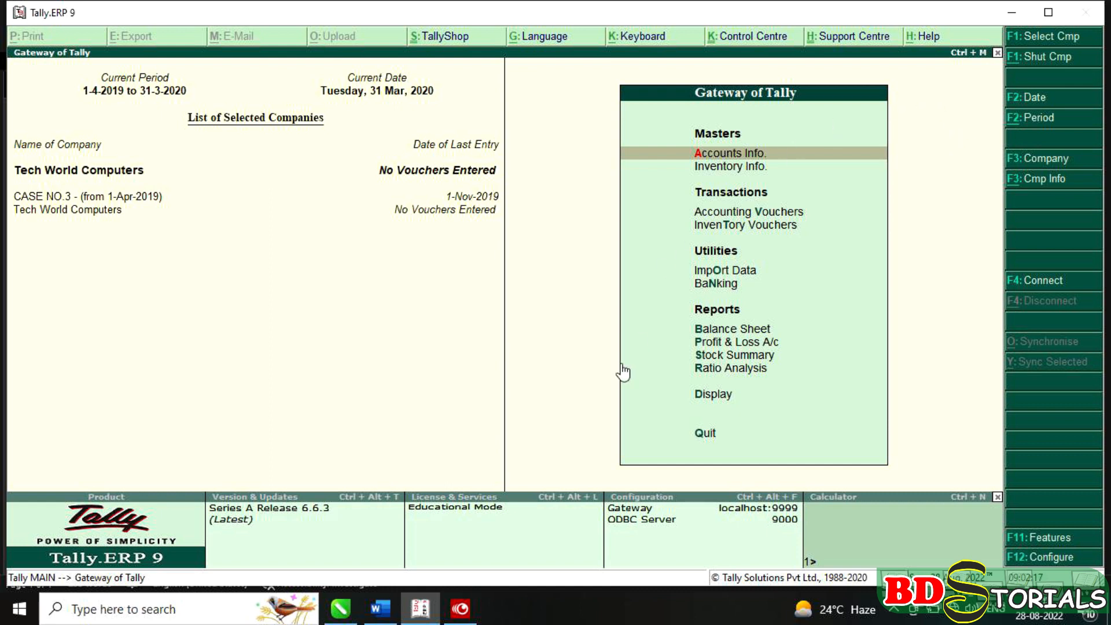
# Switch to the project-5 document in Word and make the TRIAL BALANCE table heading white and bold.
pyautogui.click(382, 616)
pyautogui.scroll(-6, 617, 368)
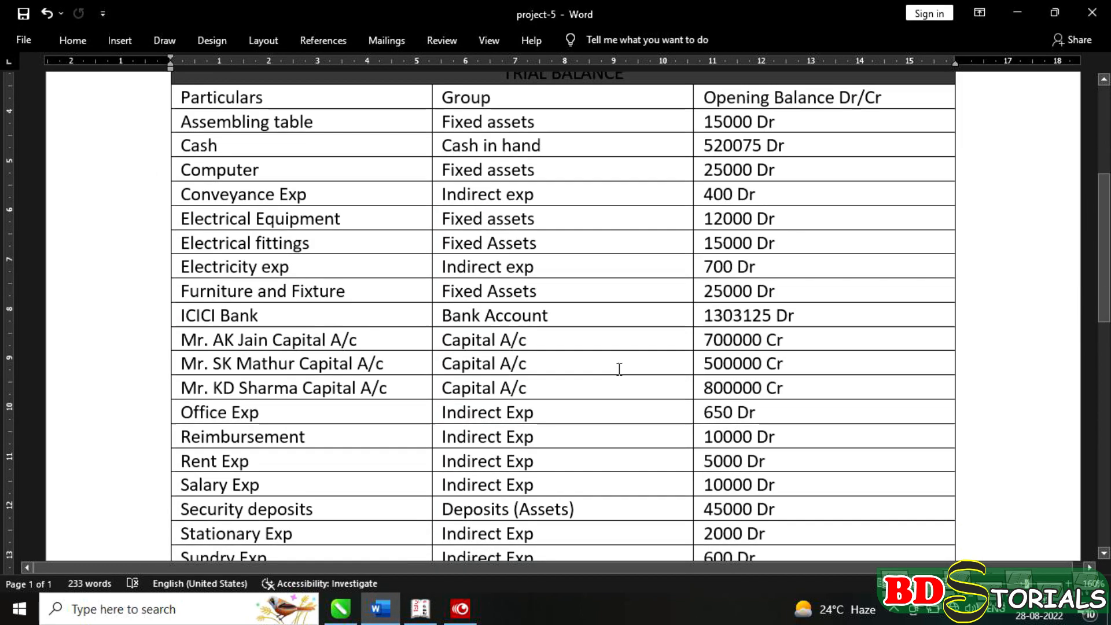
pyautogui.scroll(2, 620, 377)
pyautogui.scroll(-2, 620, 376)
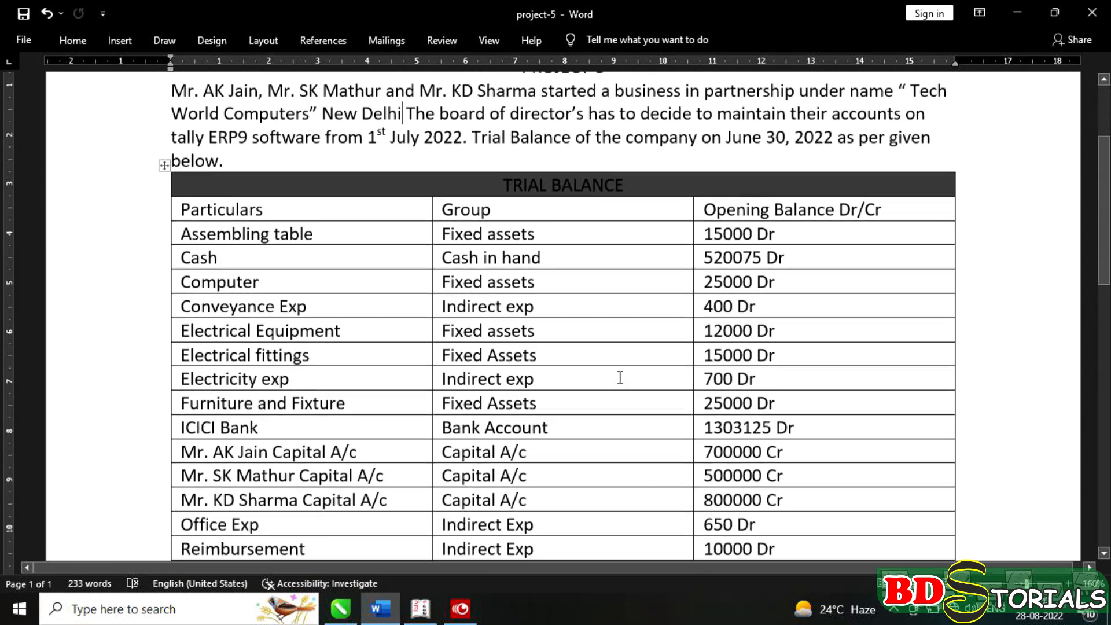
pyautogui.scroll(2, 618, 376)
pyautogui.moveTo(625, 227); pyautogui.dragTo(505, 227)
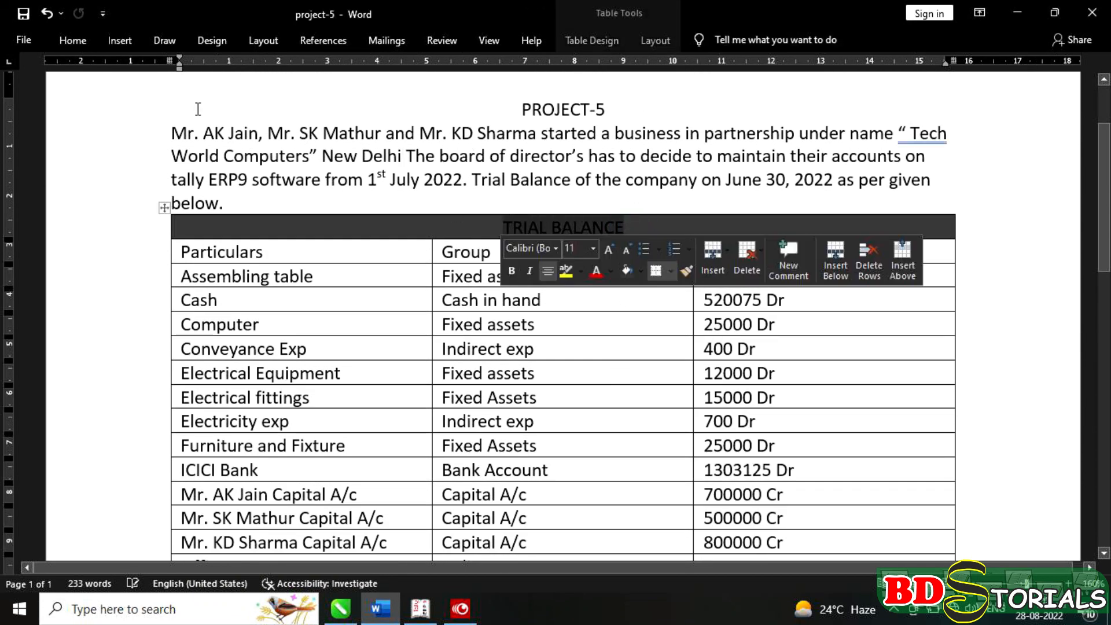
pyautogui.click(84, 38)
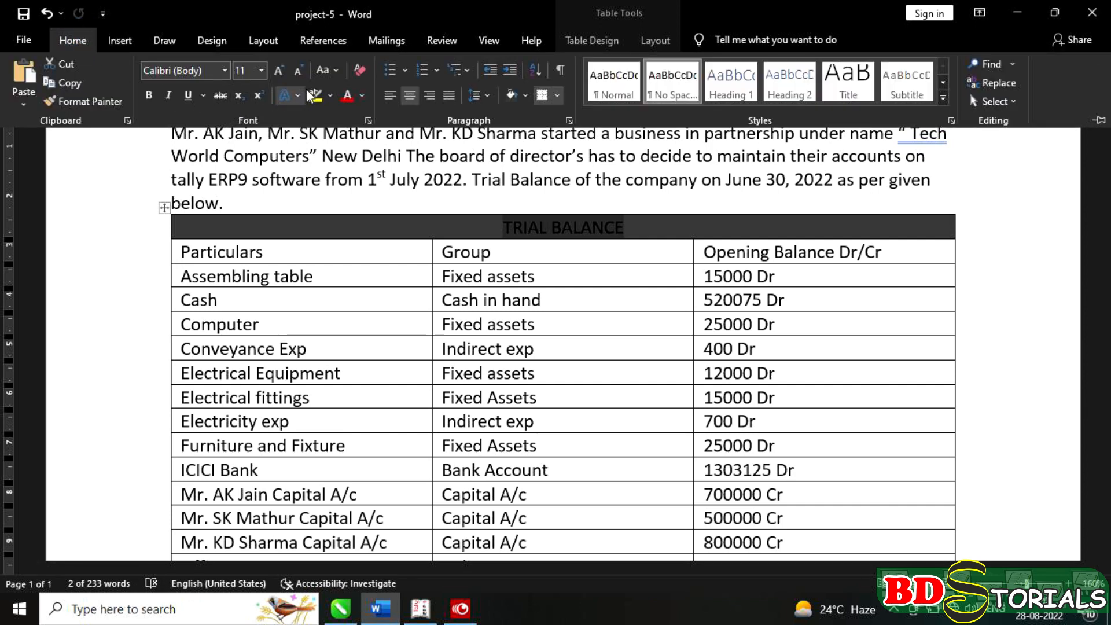
pyautogui.click(362, 96)
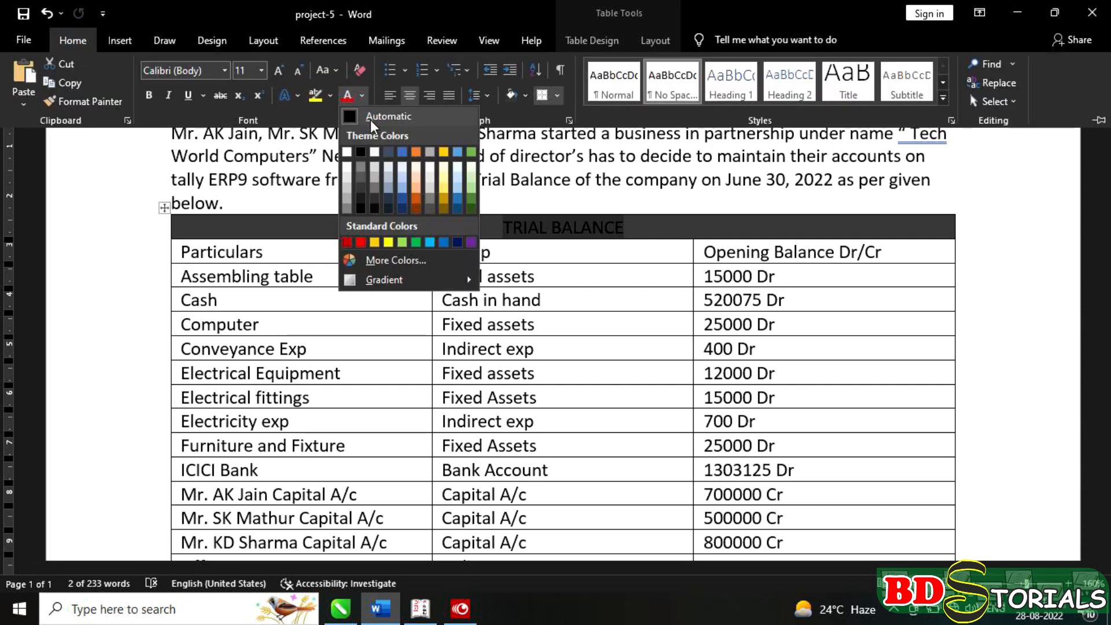
pyautogui.click(354, 151)
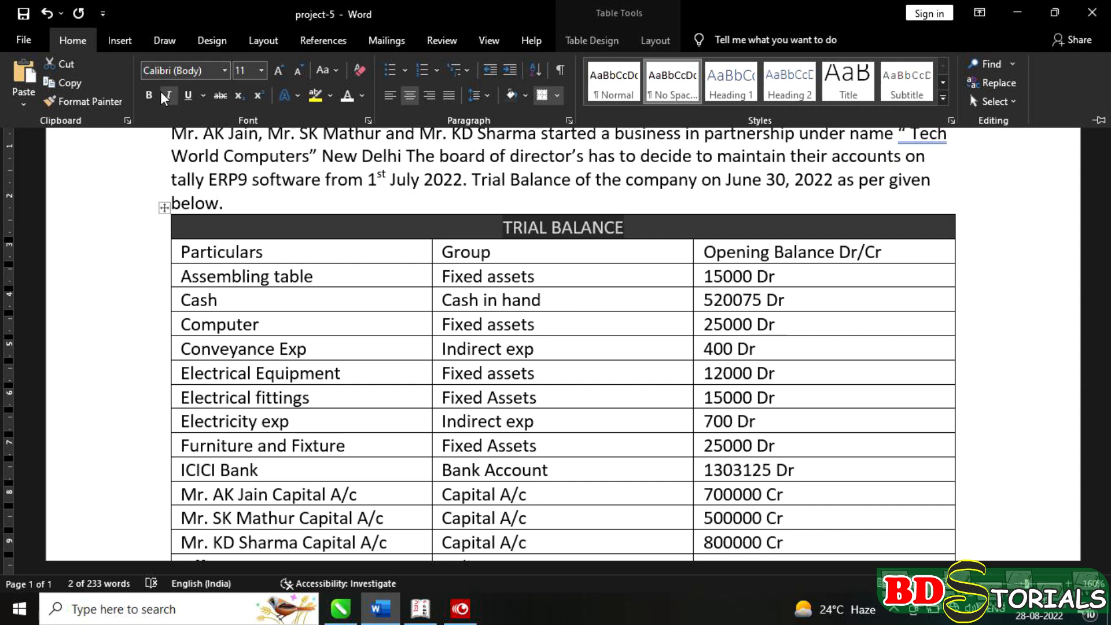
pyautogui.click(621, 296)
pyautogui.click(1025, 318)
pyautogui.scroll(-4, 968, 350)
pyautogui.scroll(1, 968, 354)
# Return to Tally and open multiple ledger creation for Tech World Computers with All Items as the group.
pyautogui.click(421, 618)
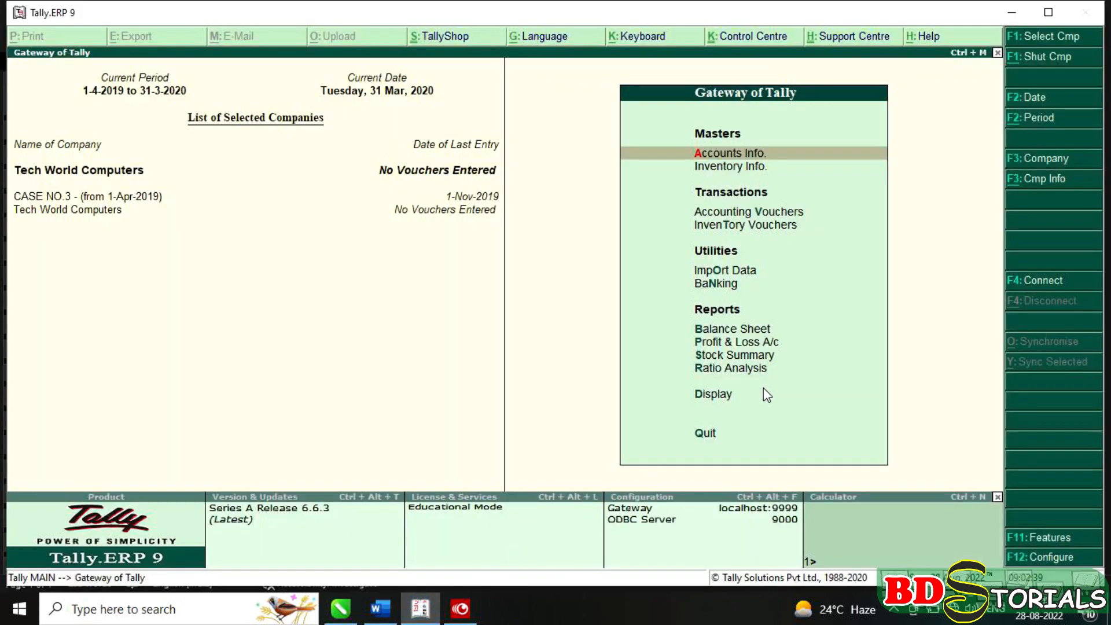
pyautogui.press('Return')
pyautogui.press('Down')
pyautogui.press('Return')
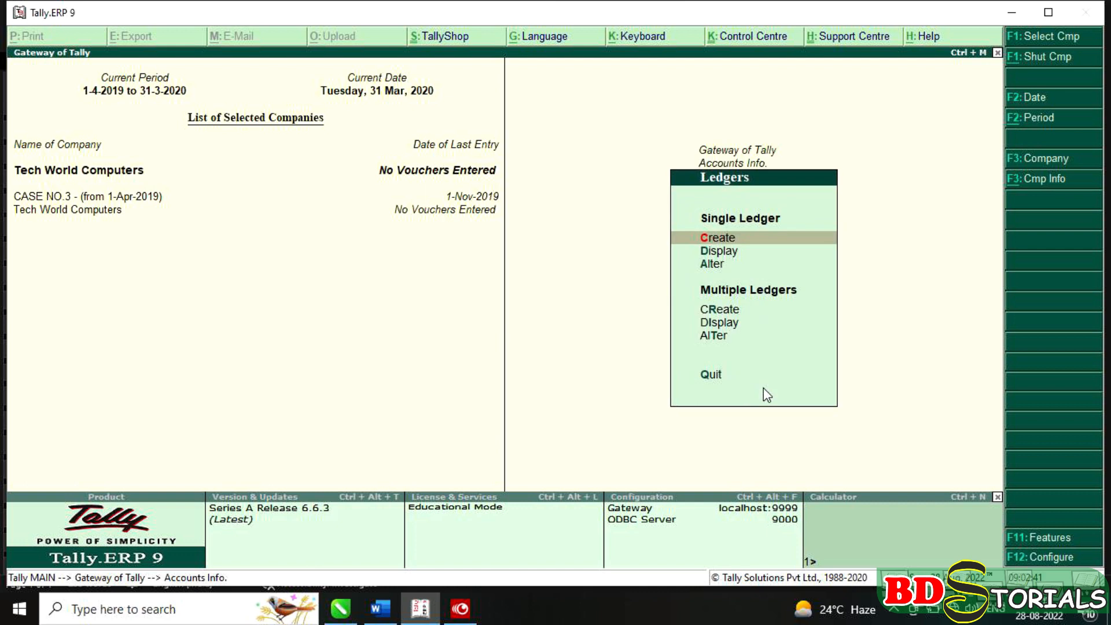
pyautogui.press('Down')
pyautogui.press('Down')
pyautogui.press('Down')
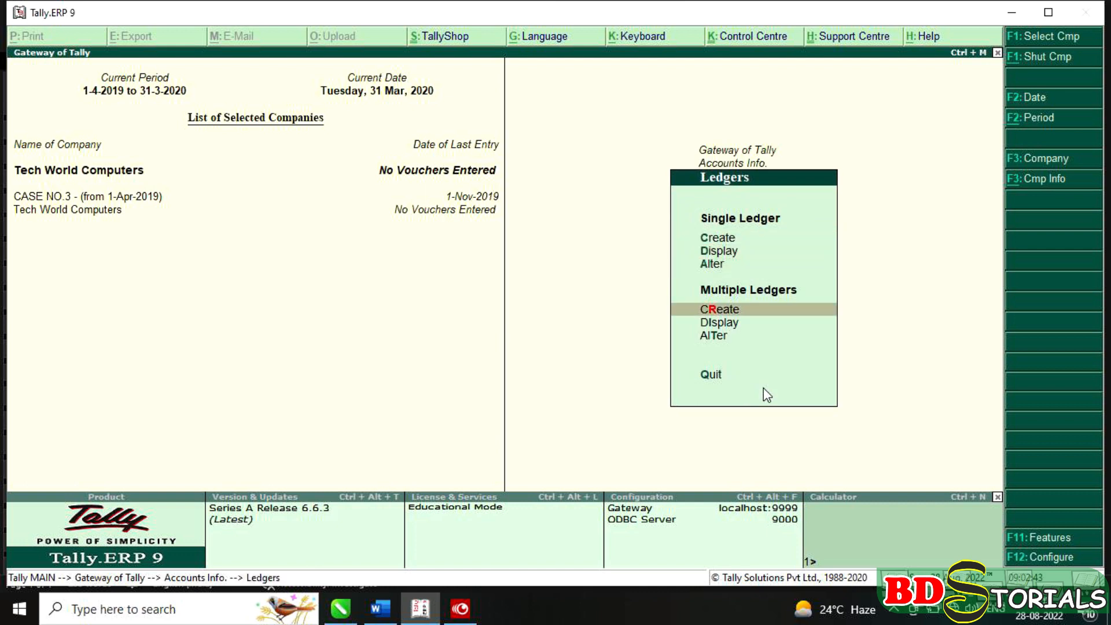
pyautogui.press('Return')
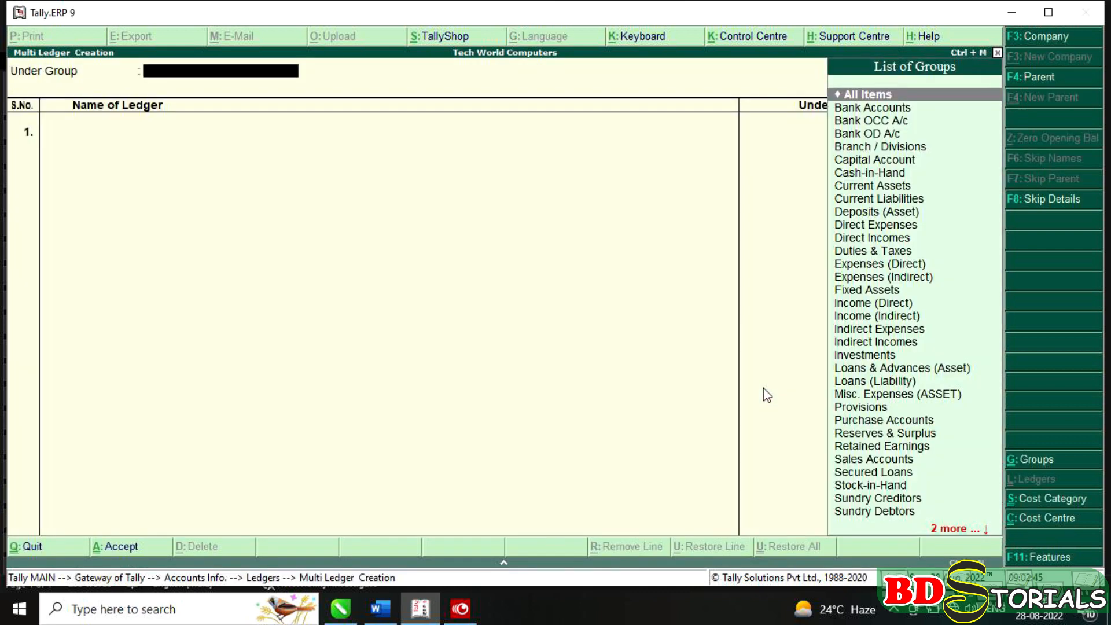
pyautogui.press('Return')
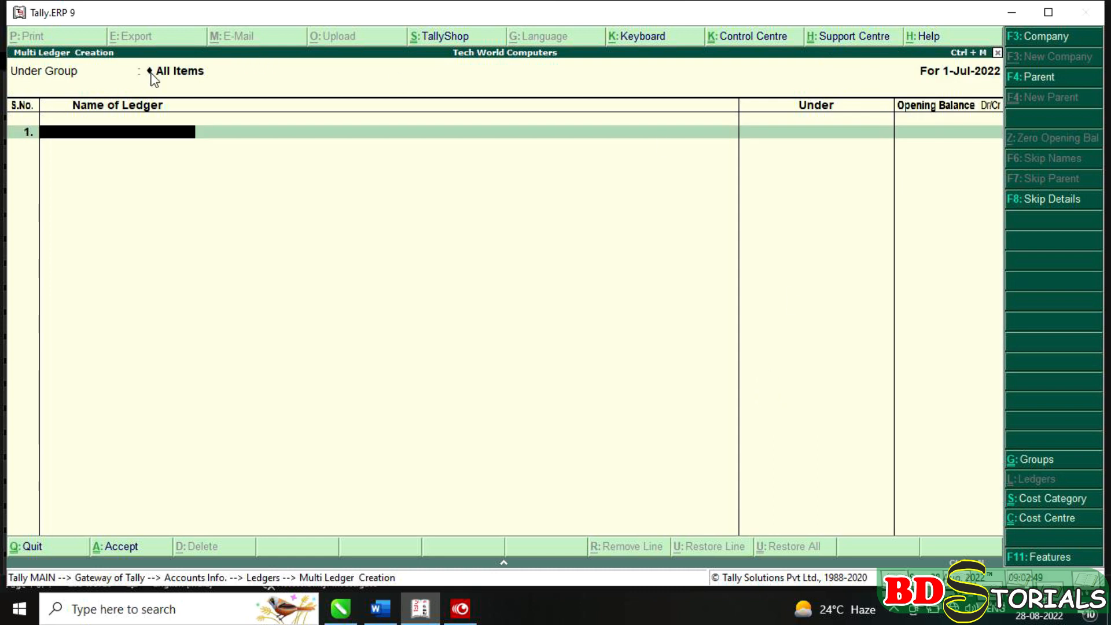
# Consult the trial balance in Word and add the Assembling Table ledger in Tally under Fixed Assets with opening balance 15,000 Dr.
pyautogui.click(382, 614)
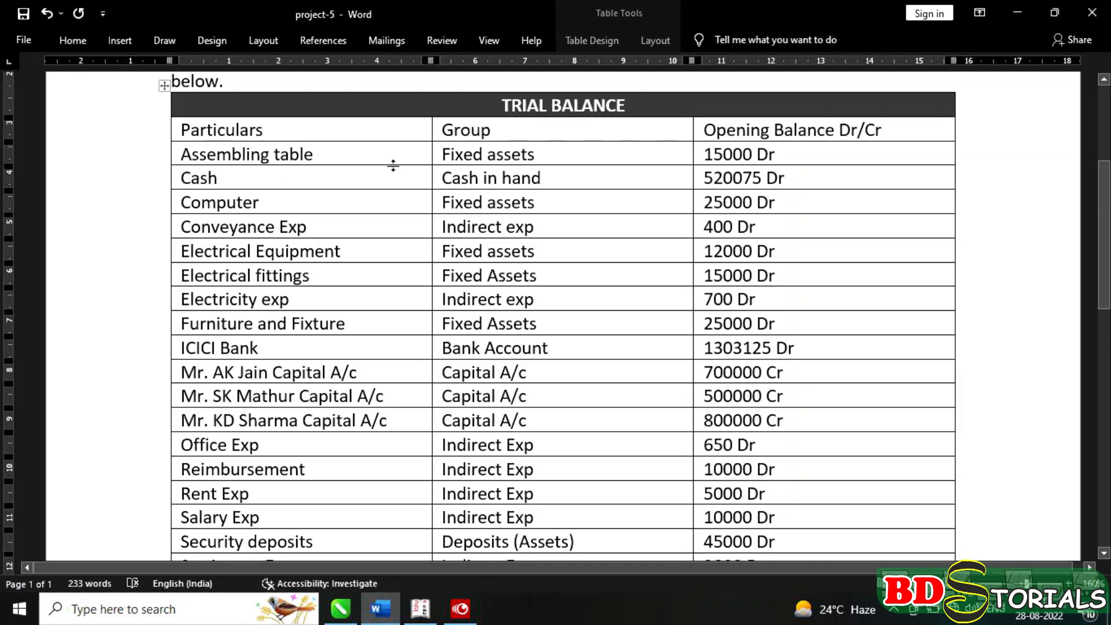
pyautogui.click(420, 613)
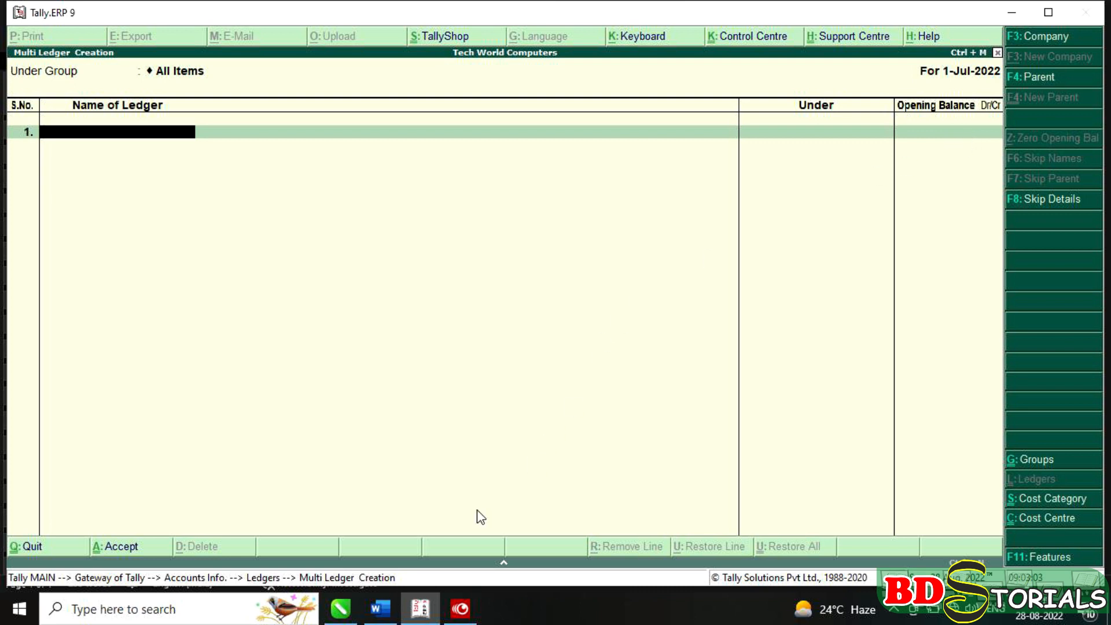
pyautogui.click(390, 615)
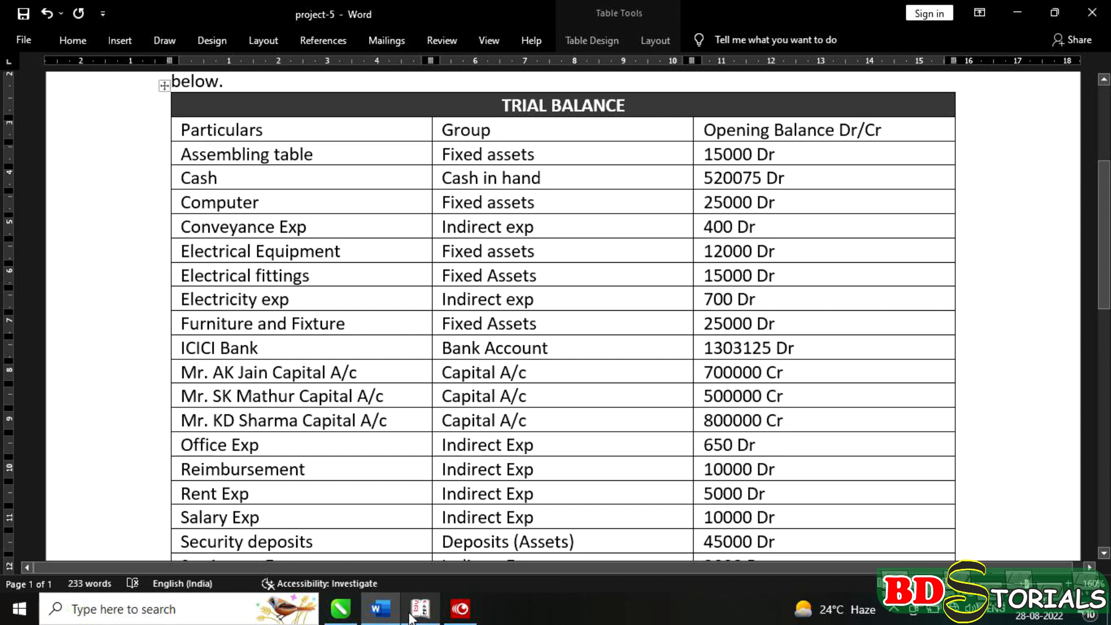
pyautogui.click(410, 617)
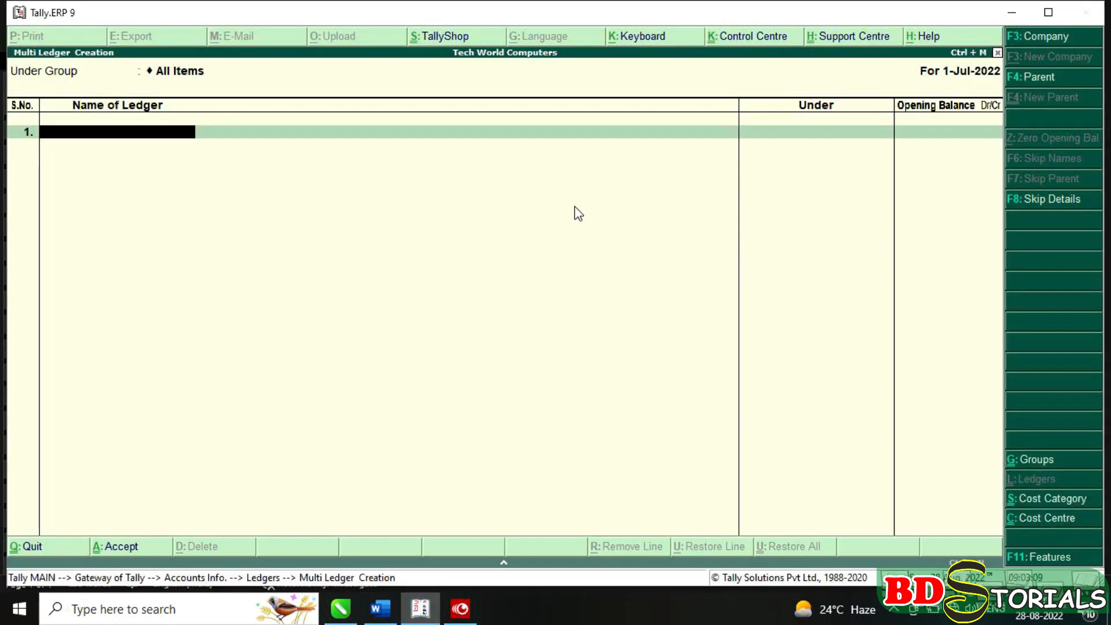
pyautogui.write('ssembling Table')
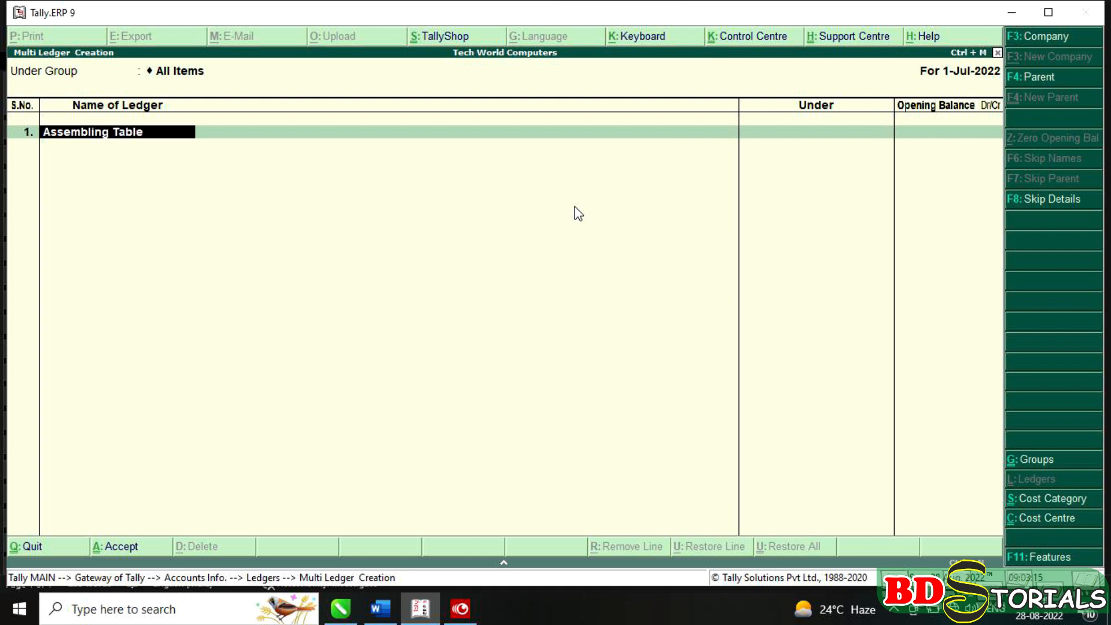
pyautogui.press('Return')
pyautogui.write('F')
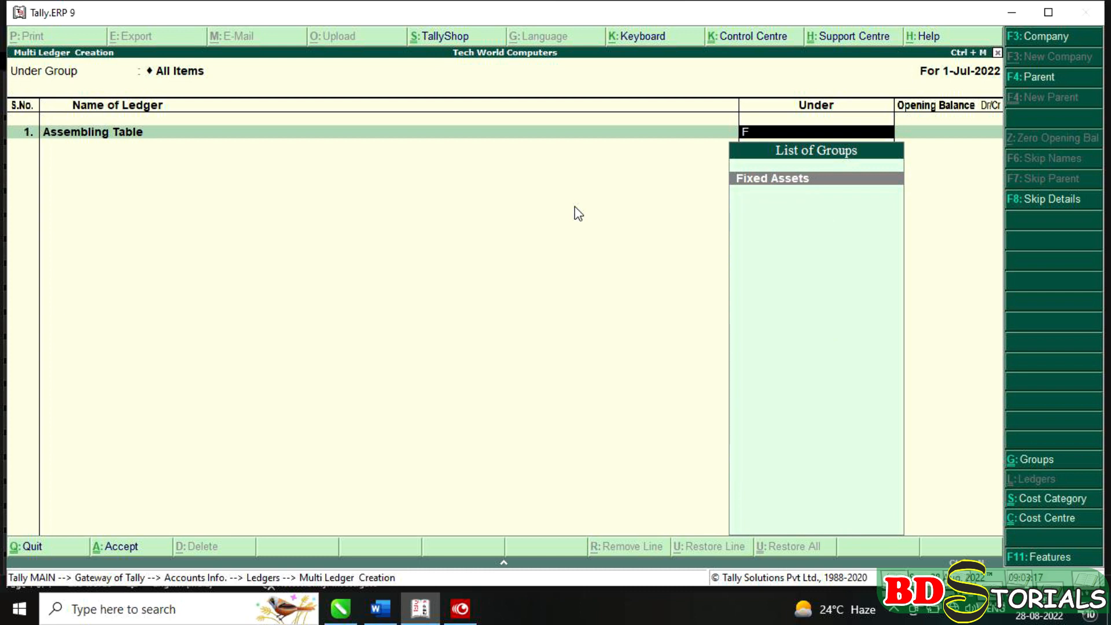
pyautogui.press('Return')
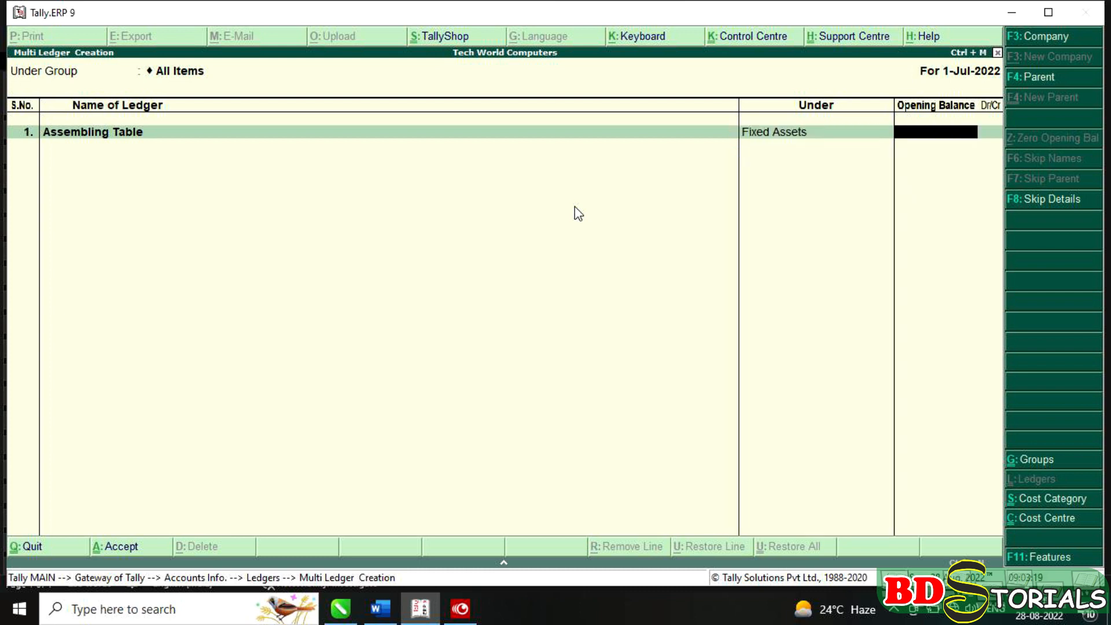
pyautogui.write('15000')
pyautogui.press('Return')
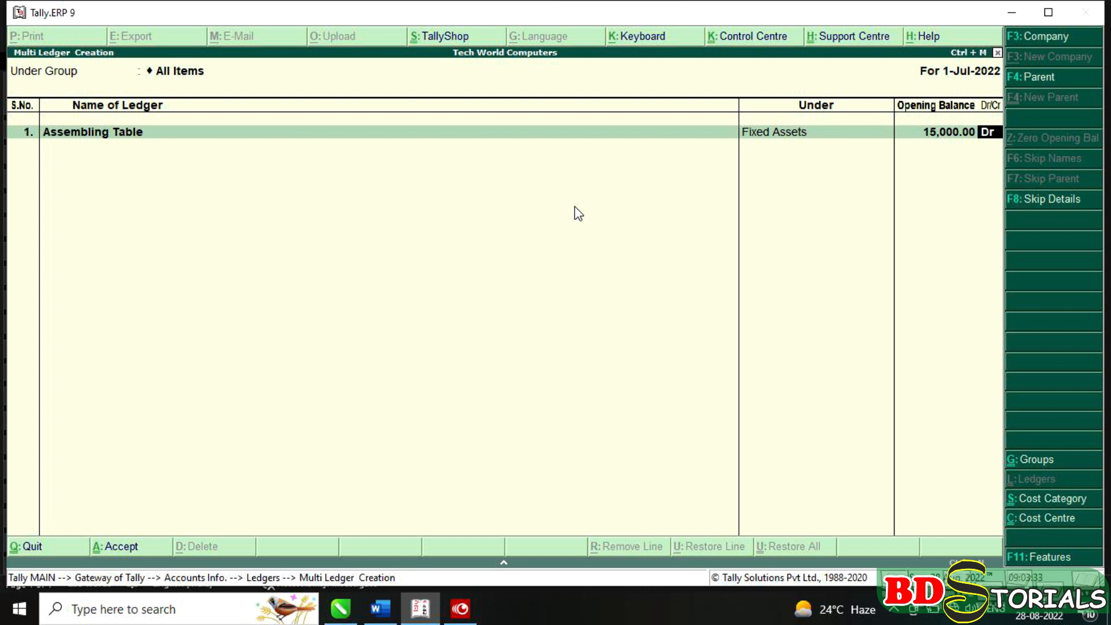
pyautogui.press('Return')
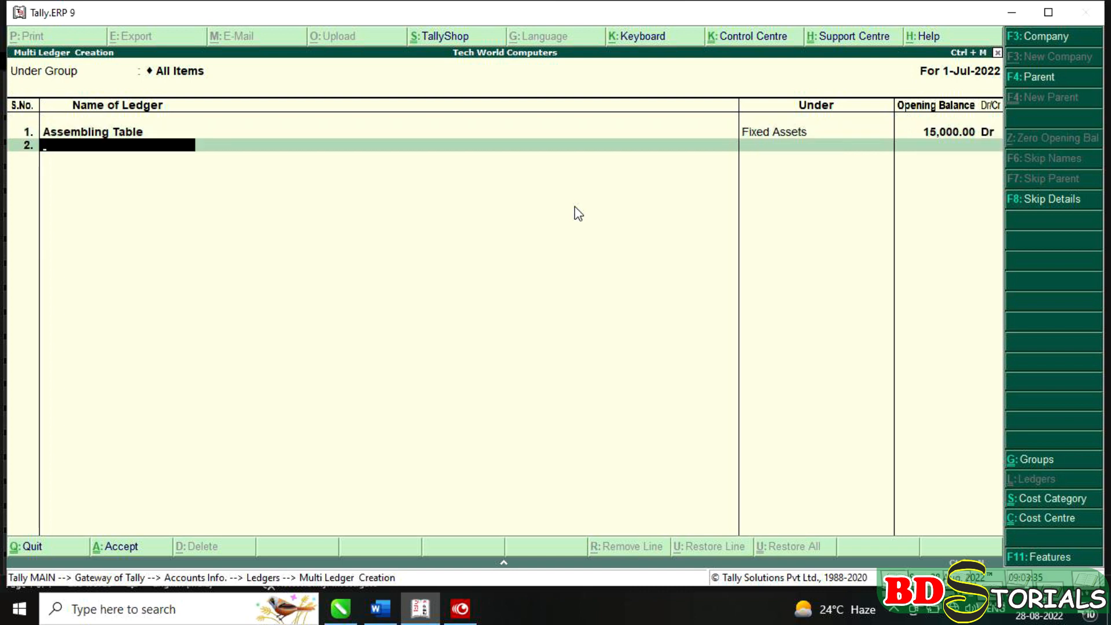
# Check the Computer row in Word's trial balance and add the Computer ledger in Tally under Fixed Assets with opening balance 25,000 Dr.
pyautogui.click(381, 613)
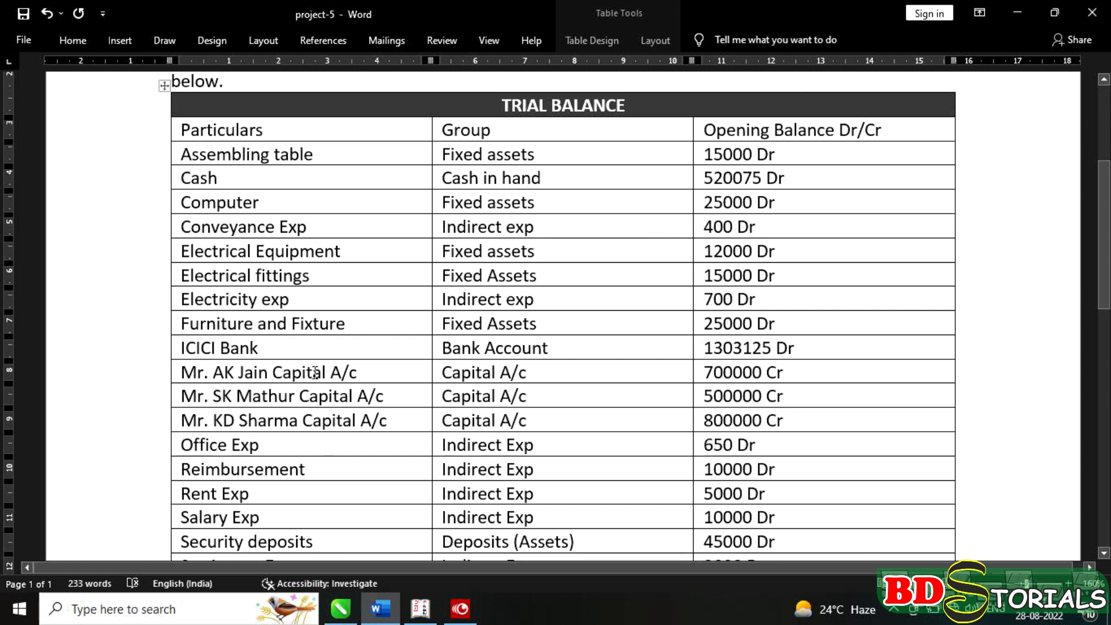
pyautogui.moveTo(385, 617)
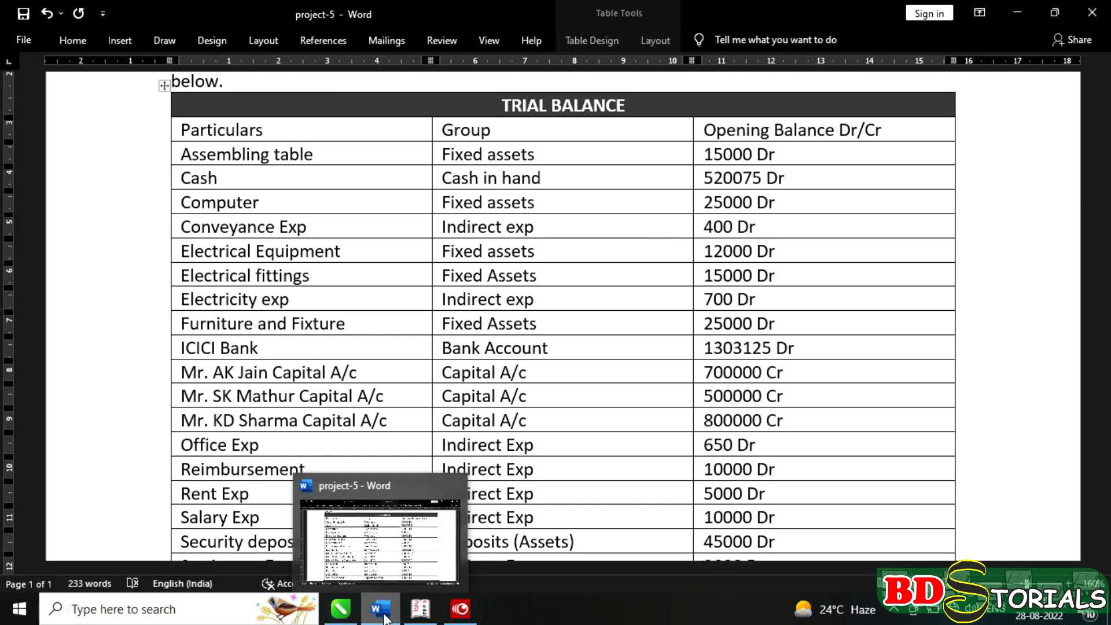
pyautogui.click(417, 618)
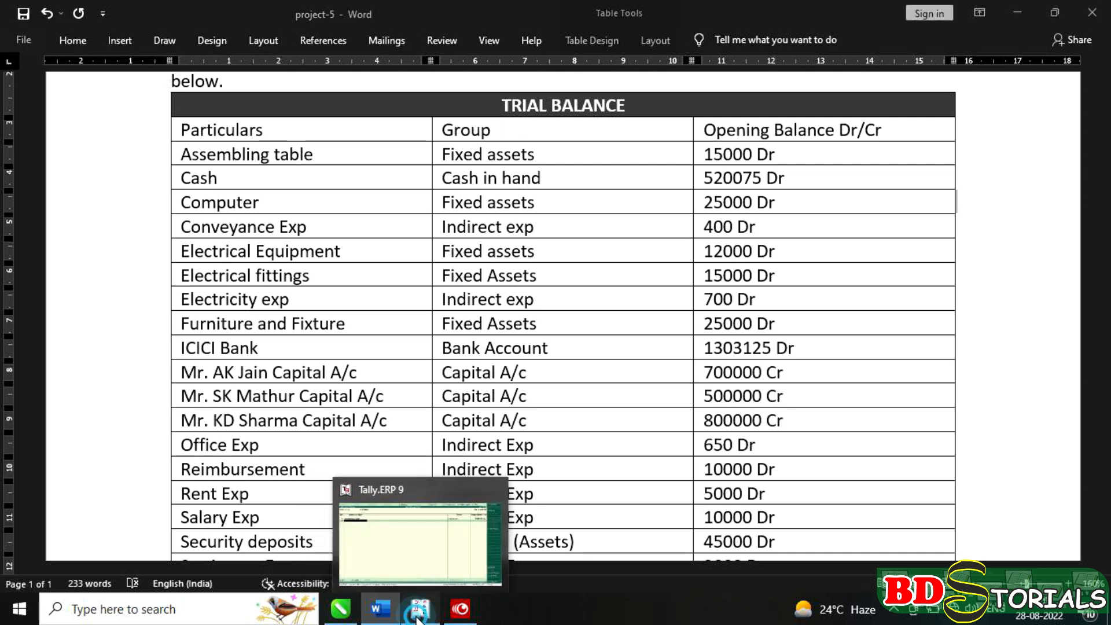
pyautogui.write('Computer')
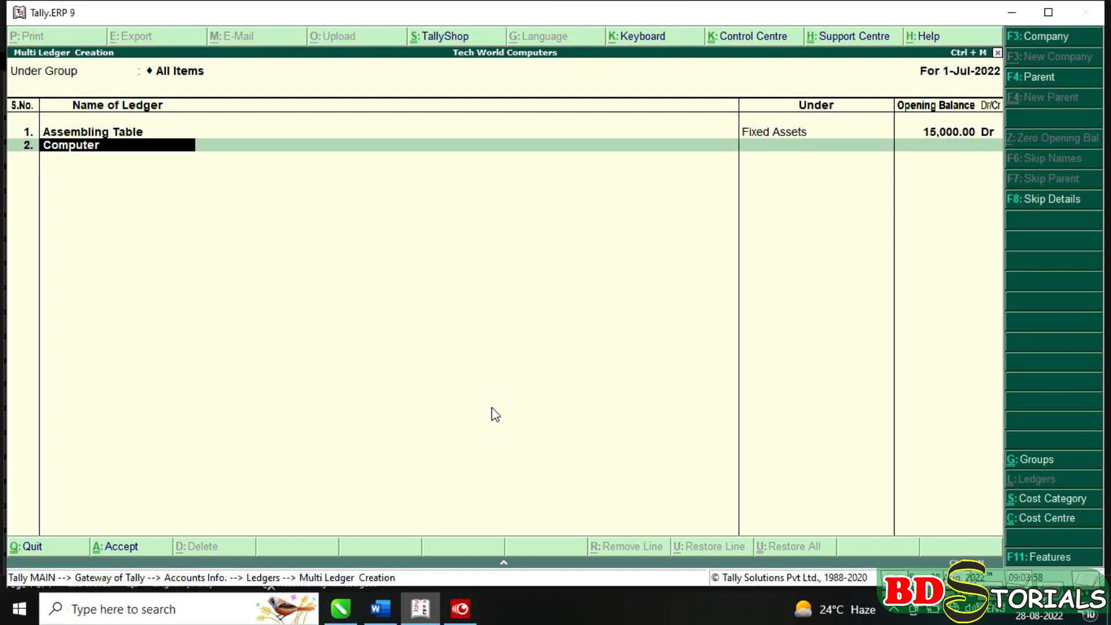
pyautogui.press('Return')
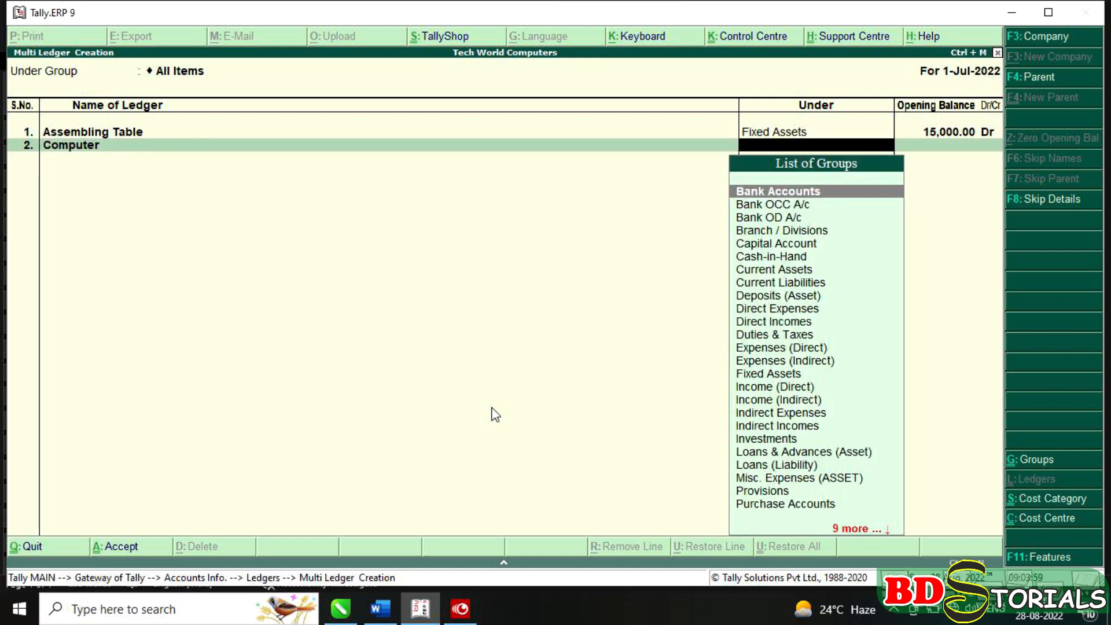
pyautogui.write('F')
pyautogui.press('Return')
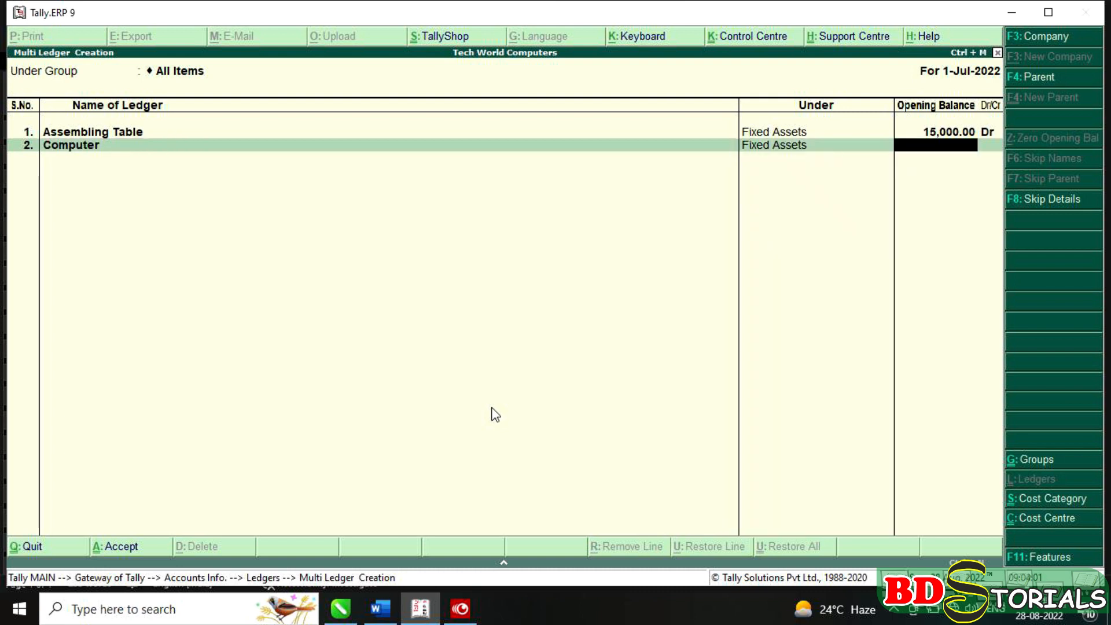
pyautogui.write('25,000')
pyautogui.press('Return')
pyautogui.press('Return')
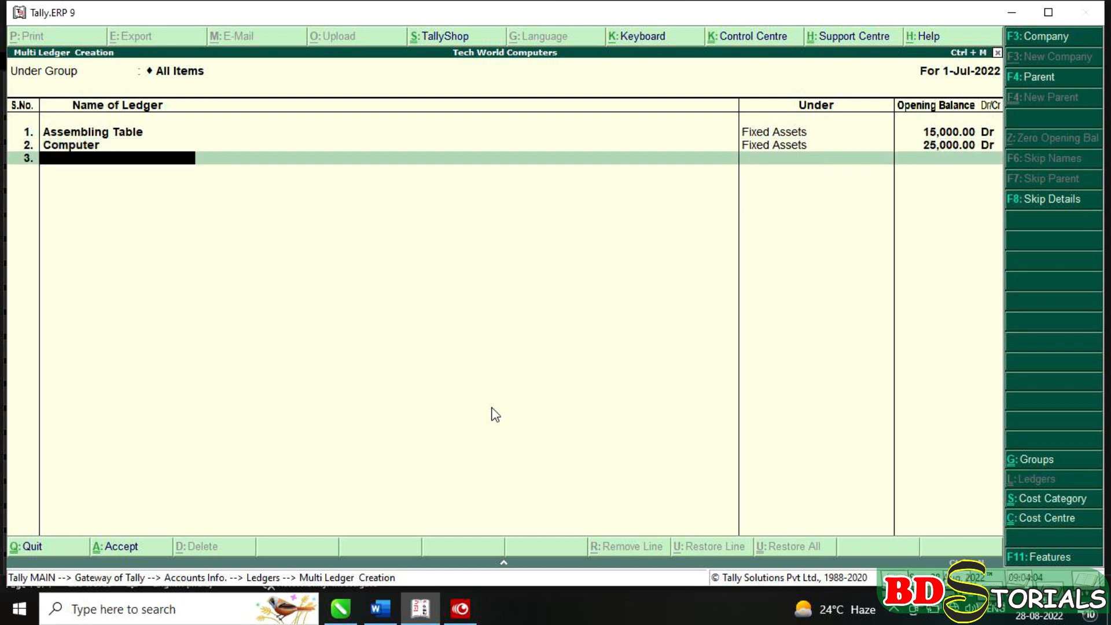
# Check the next trial balance row in Word and add the Conveyance Exp ledger in Tally under Indirect Expenses with opening balance 400 Dr.
pyautogui.click(389, 618)
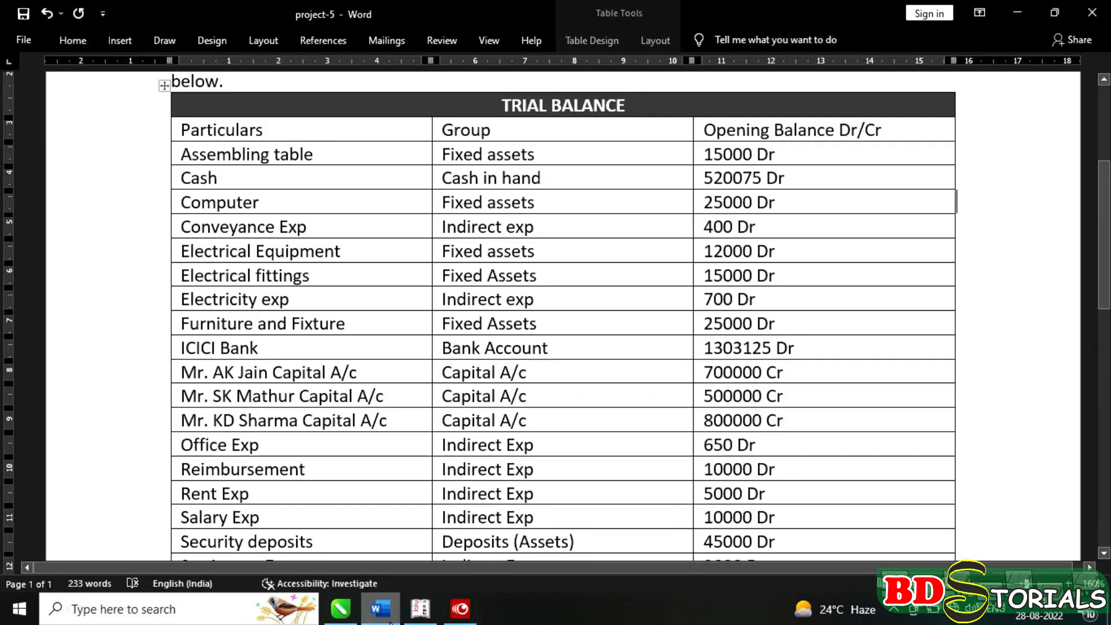
pyautogui.click(382, 613)
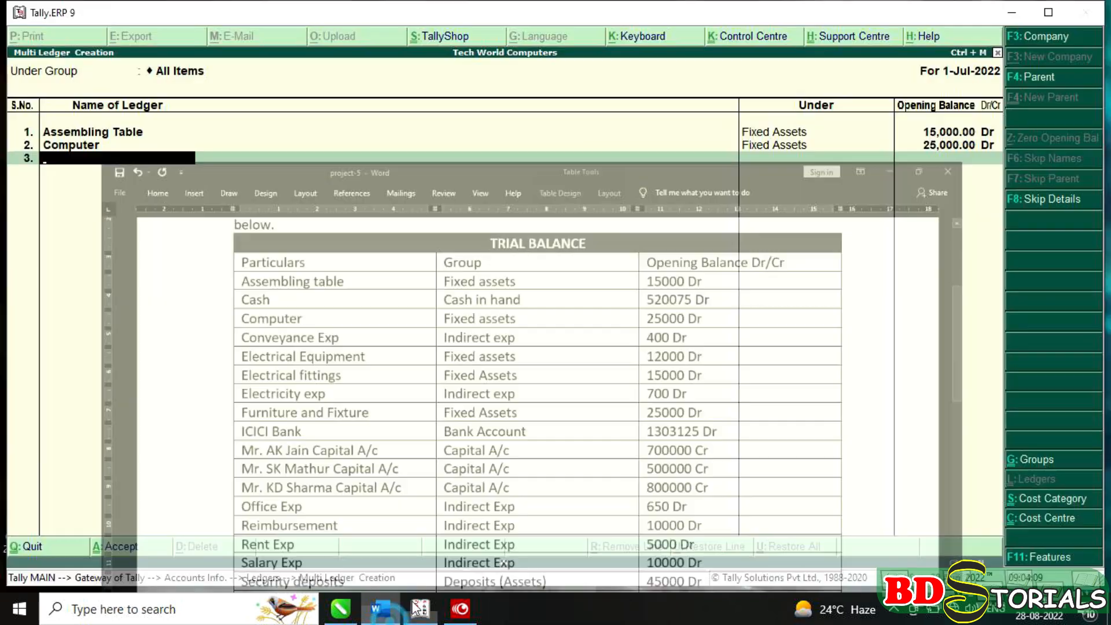
pyautogui.write('C')
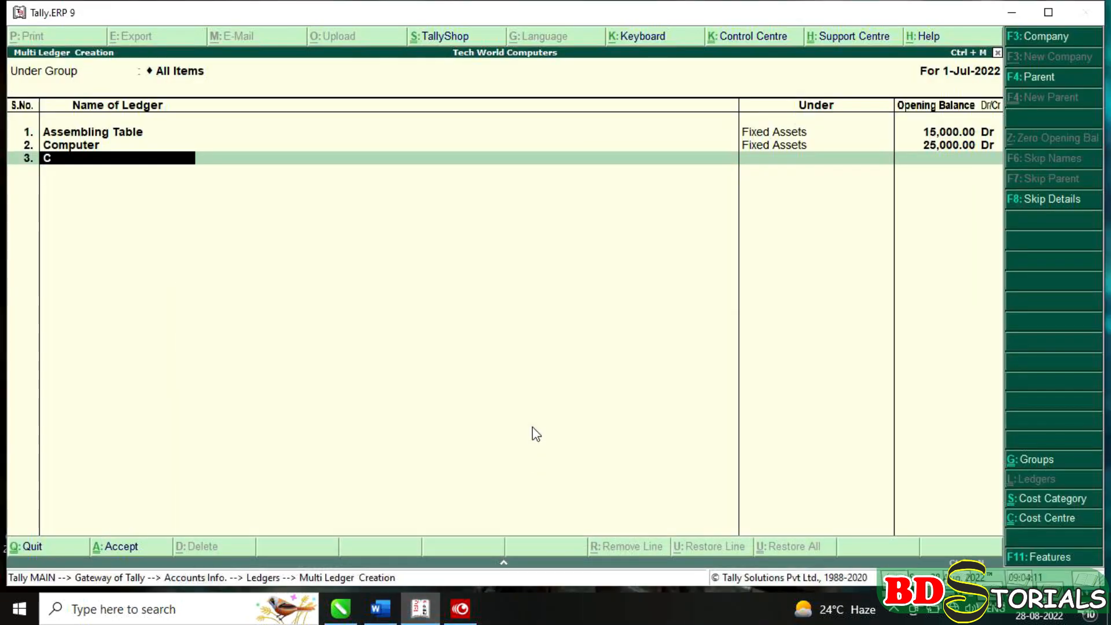
pyautogui.write('onveyance exp')
pyautogui.press('Return')
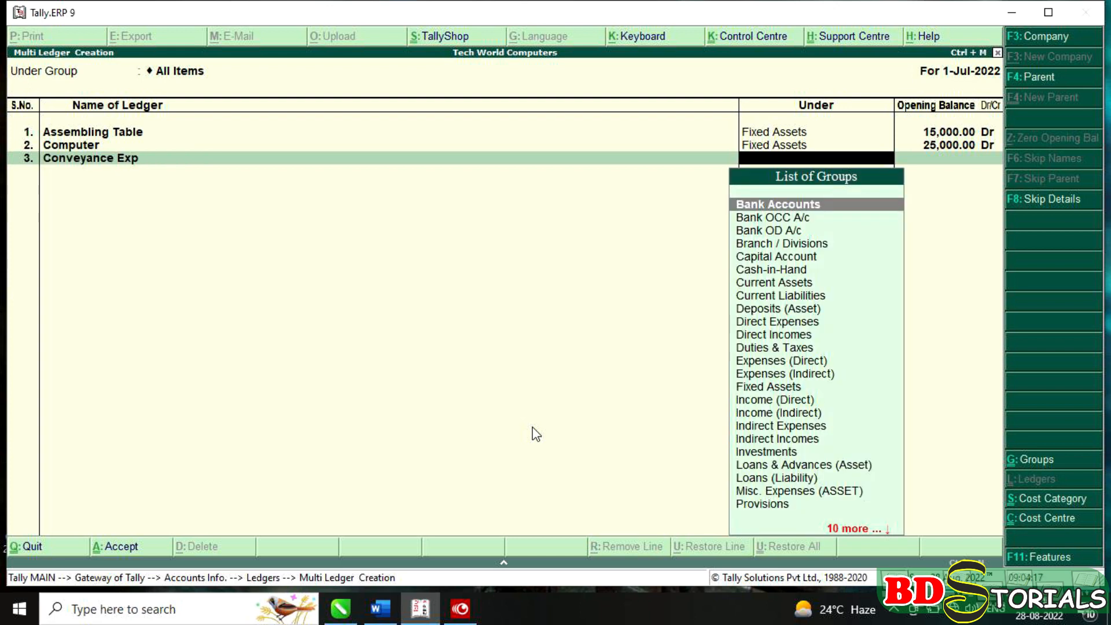
pyautogui.write('i')
pyautogui.press('Down')
pyautogui.press('Down')
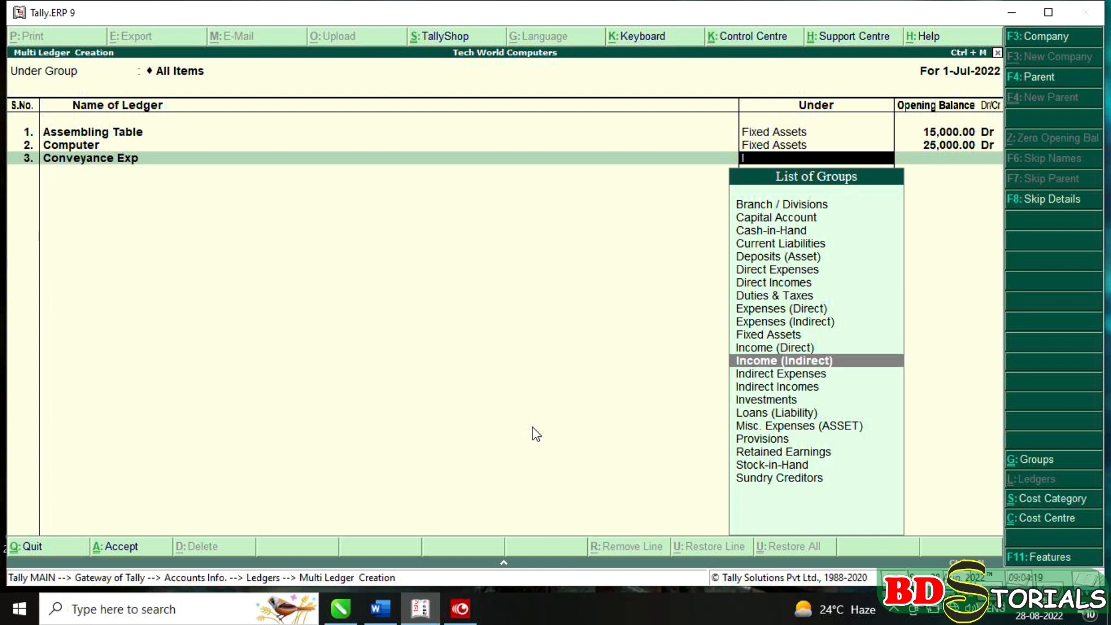
pyautogui.press('Return')
pyautogui.click(380, 609)
pyautogui.click(420, 610)
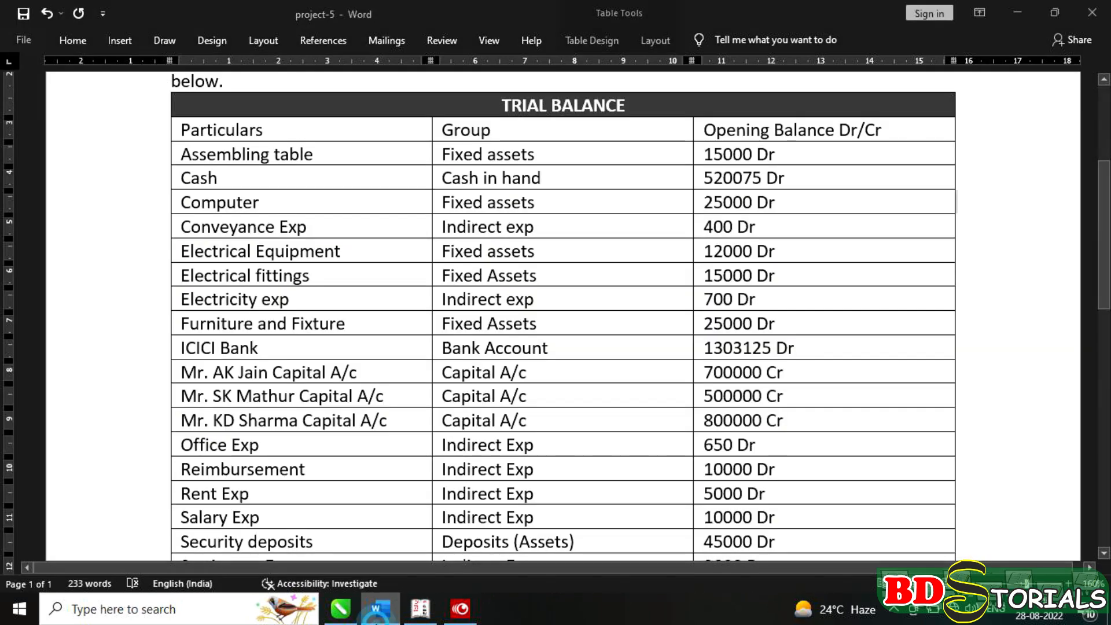
pyautogui.write('400')
pyautogui.press('Return')
pyautogui.press('Return')
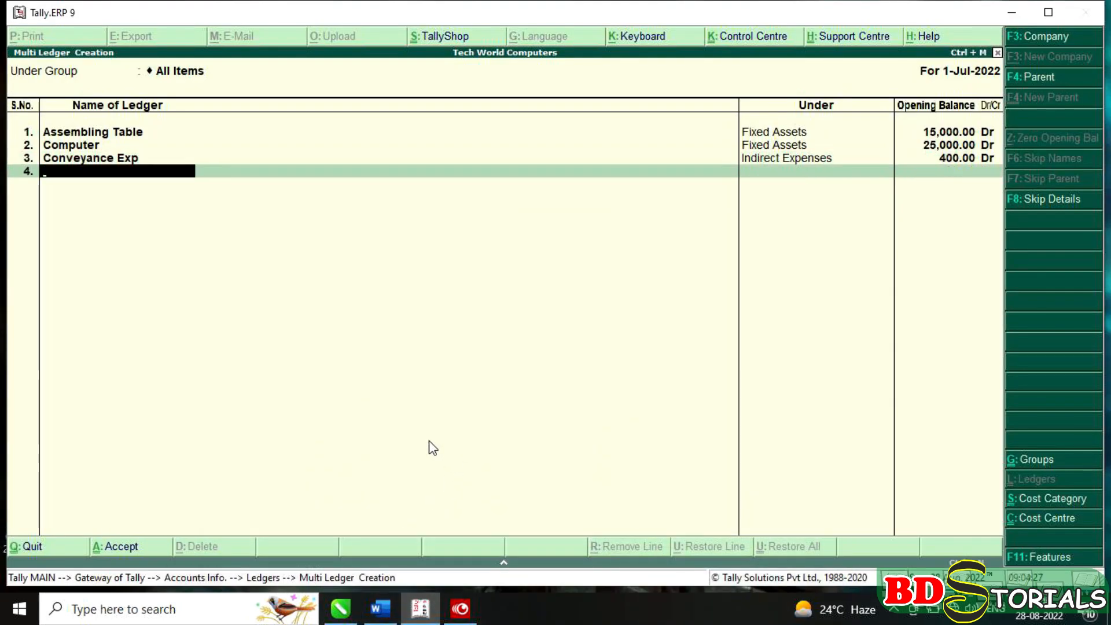
# Look up Electrical Equipment in Word and add the ledger Electrical Equip. in Tally under Fixed Assets with opening balance 12,000 Dr.
pyautogui.click(380, 609)
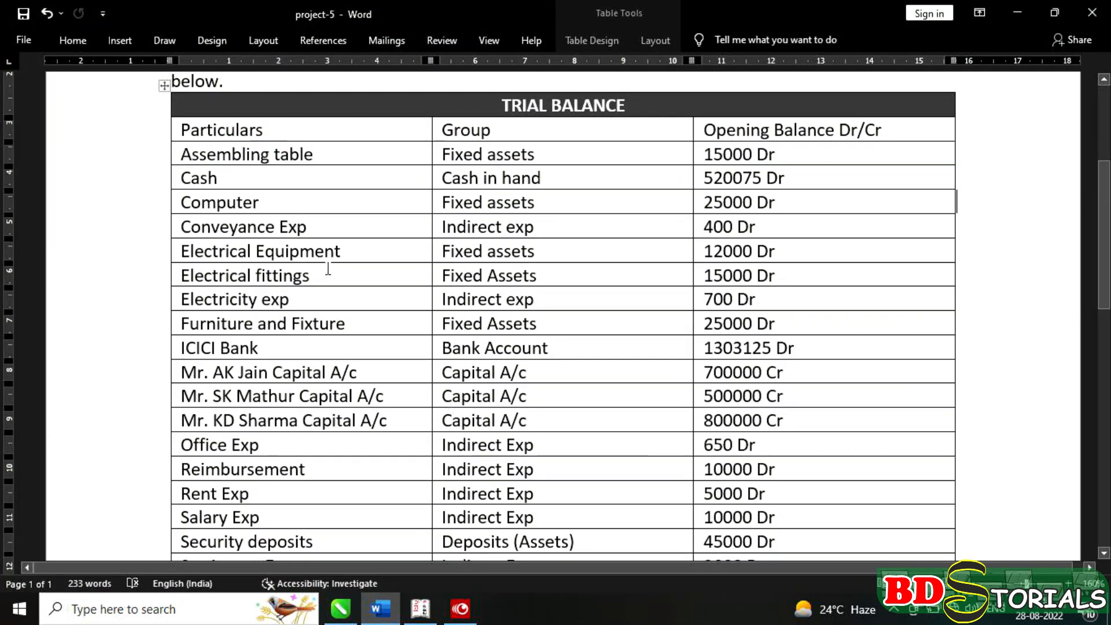
pyautogui.click(381, 612)
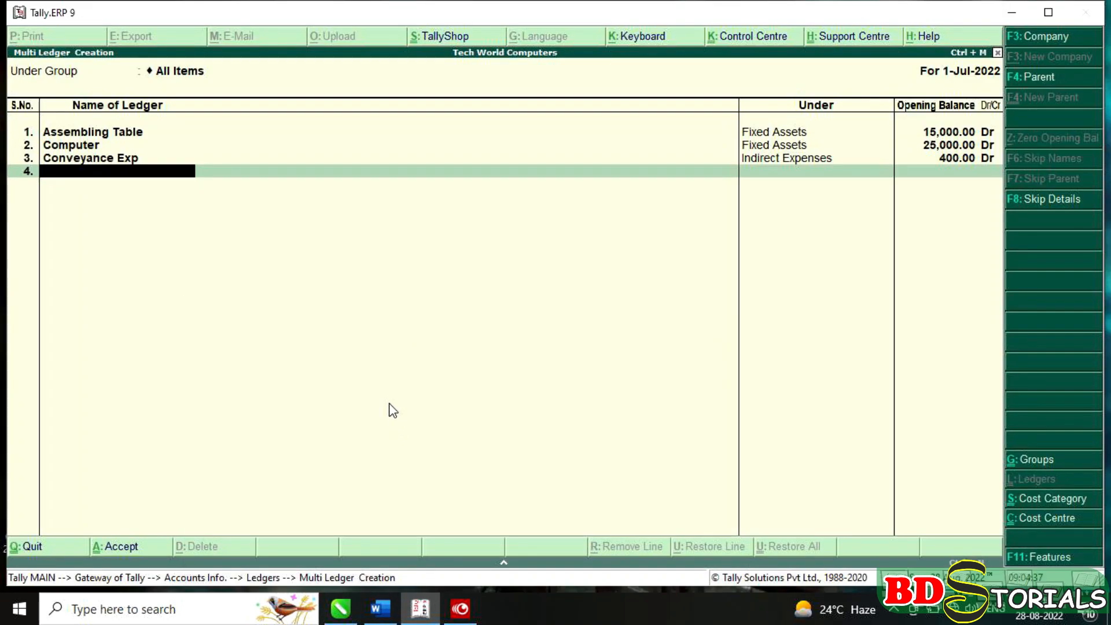
pyautogui.write('Electrical Equip.')
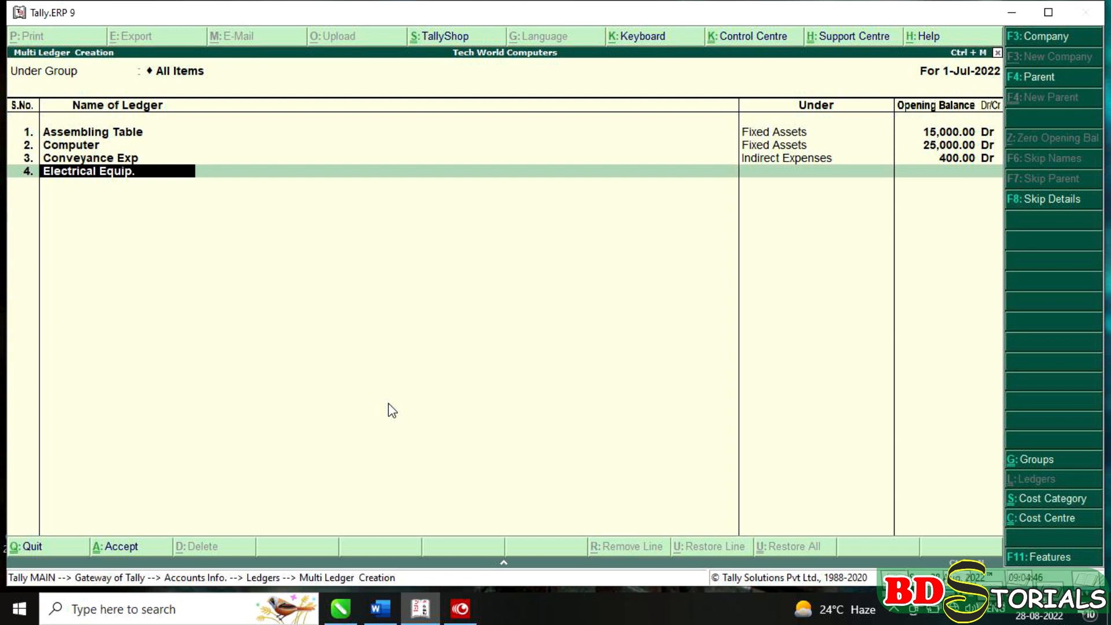
pyautogui.press('Return')
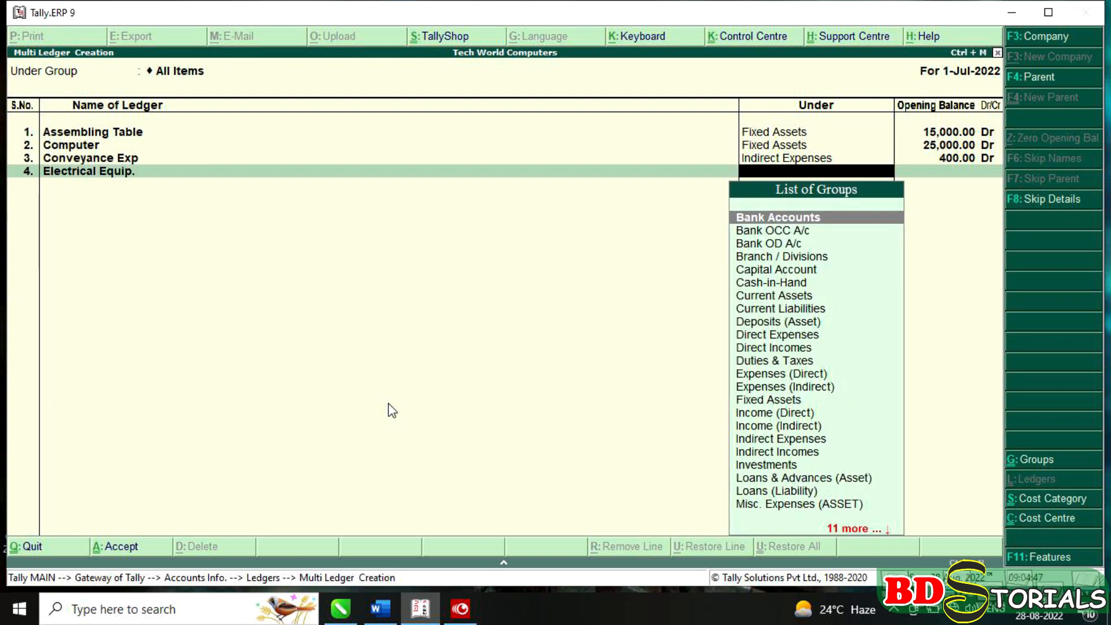
pyautogui.write('f')
pyautogui.press('Return')
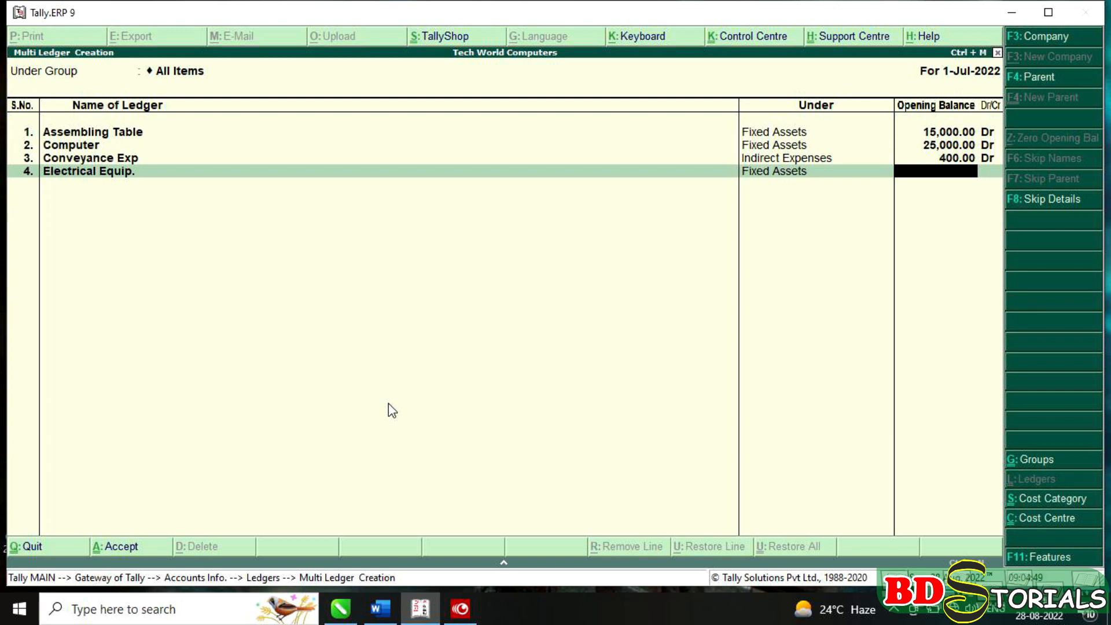
pyautogui.write('12000')
pyautogui.press('Return')
pyautogui.press('Return')
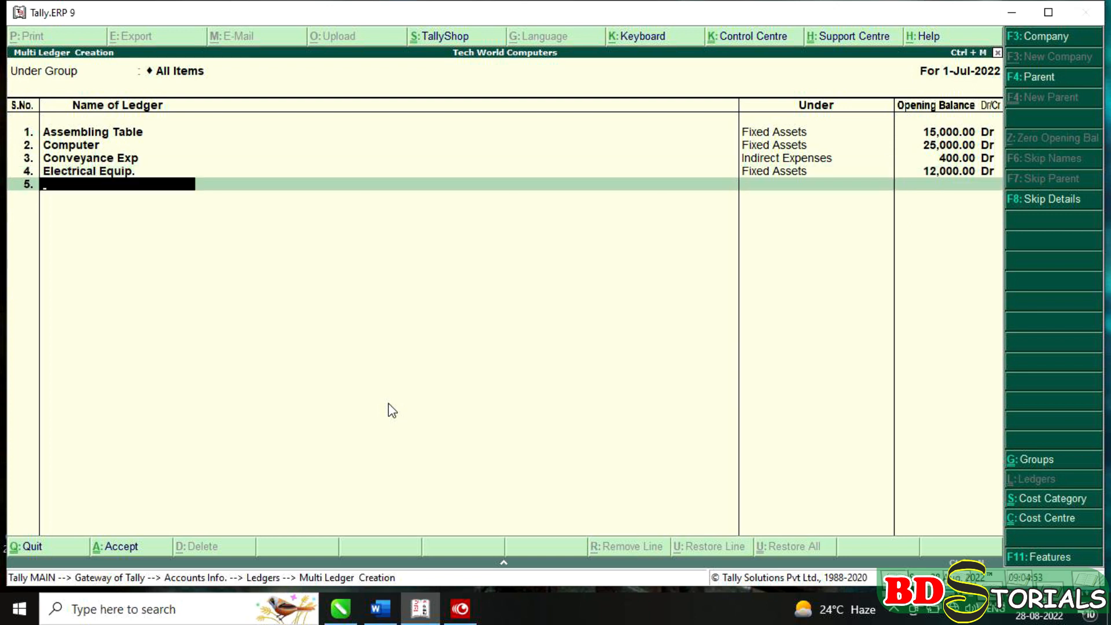
# Look up Electrical fittings in Word and add the Electrical Fitting ledger in Tally under Fixed Assets with opening balance 15,000 Dr.
pyautogui.click(379, 613)
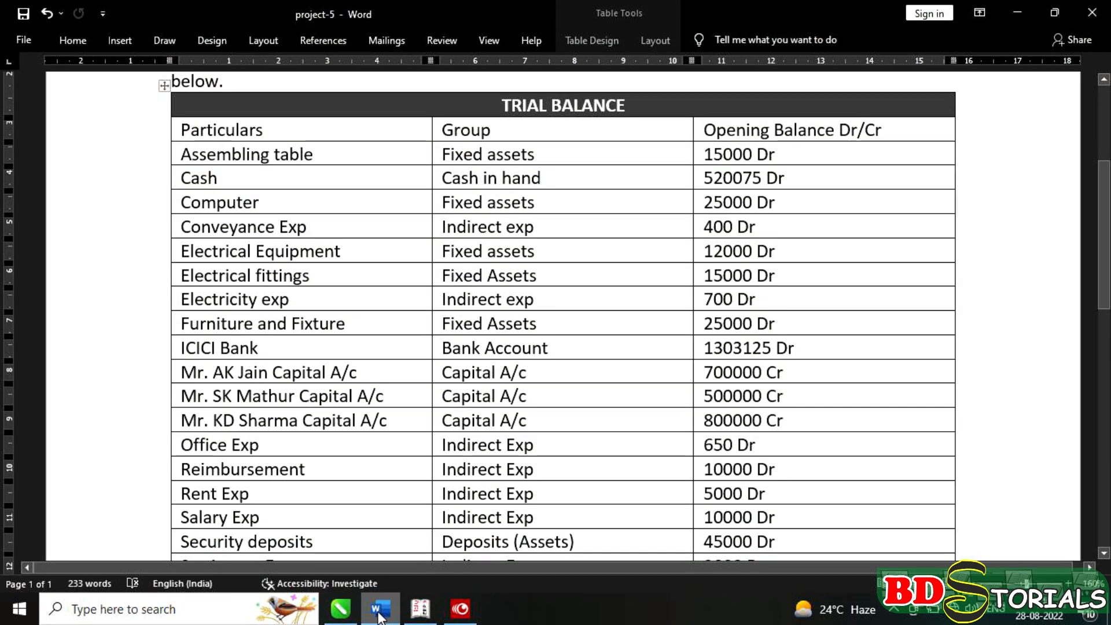
pyautogui.click(421, 608)
pyautogui.write('E')
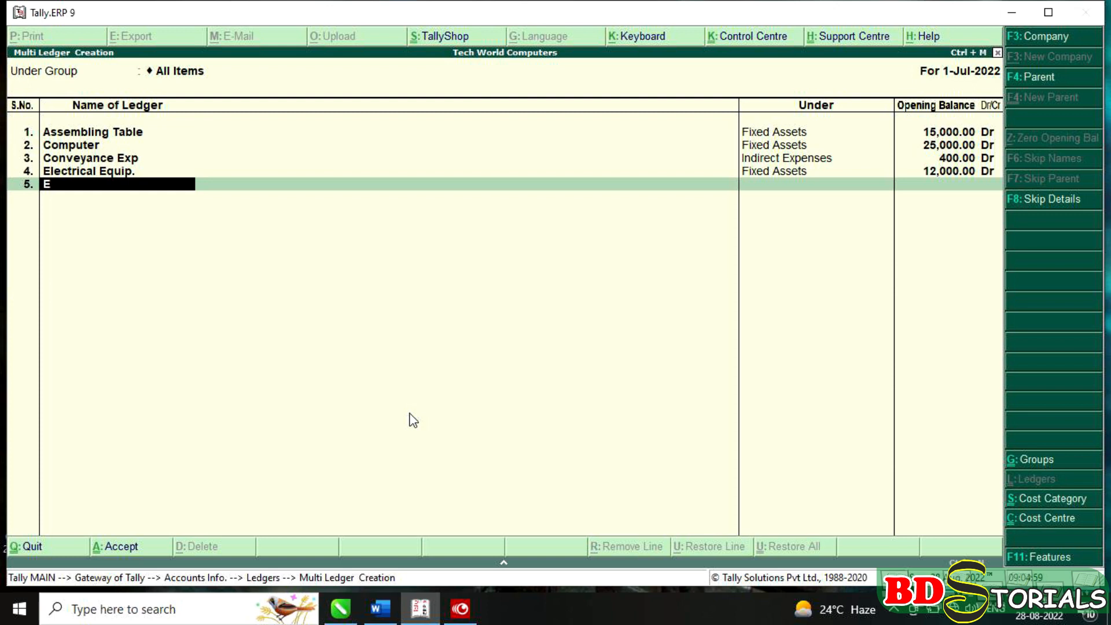
pyautogui.write('lectrical fitting')
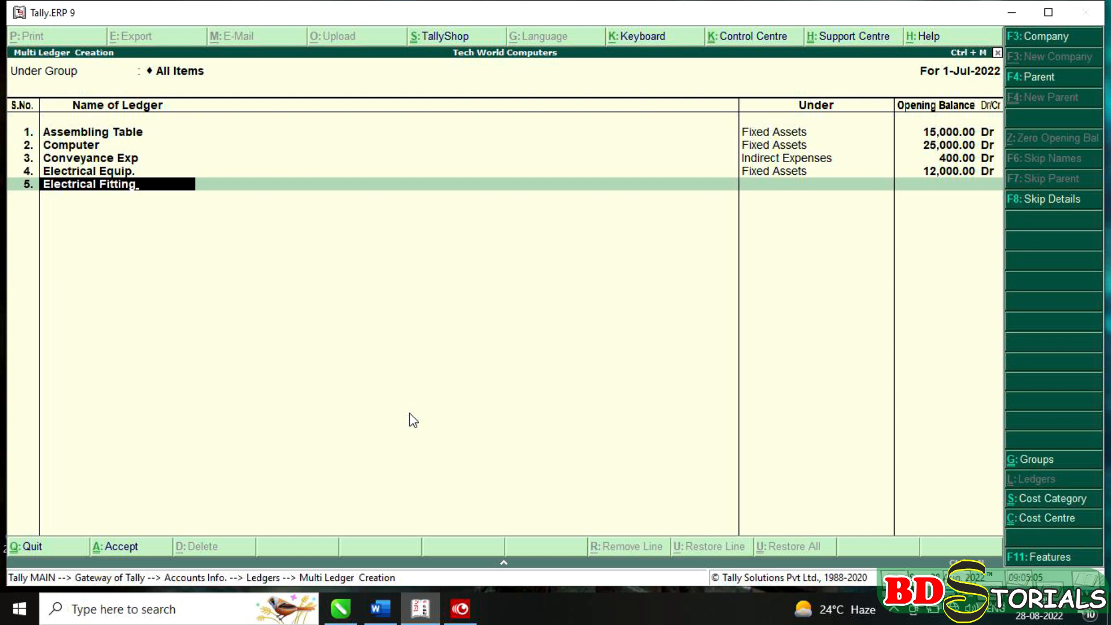
pyautogui.press('Return')
pyautogui.write('f')
pyautogui.press('Return')
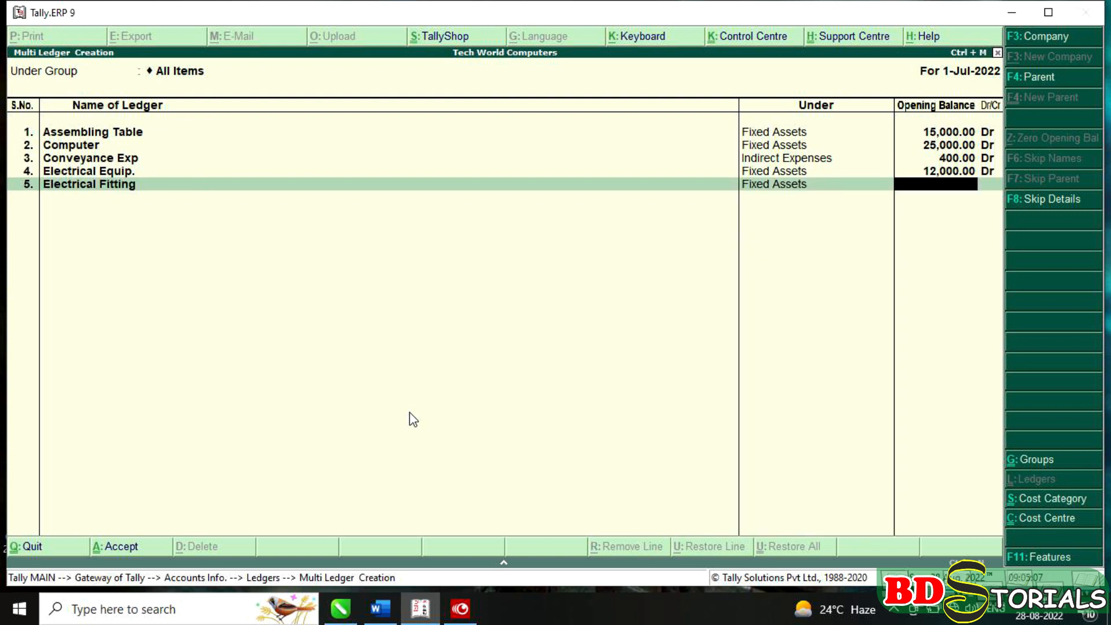
pyautogui.write('15000')
pyautogui.press('Return')
pyautogui.press('Return')
# Look up Electricity exp in Word and add the Electricity Exp ledger in Tally under Indirect Expenses with opening balance 700 Dr.
pyautogui.click(379, 611)
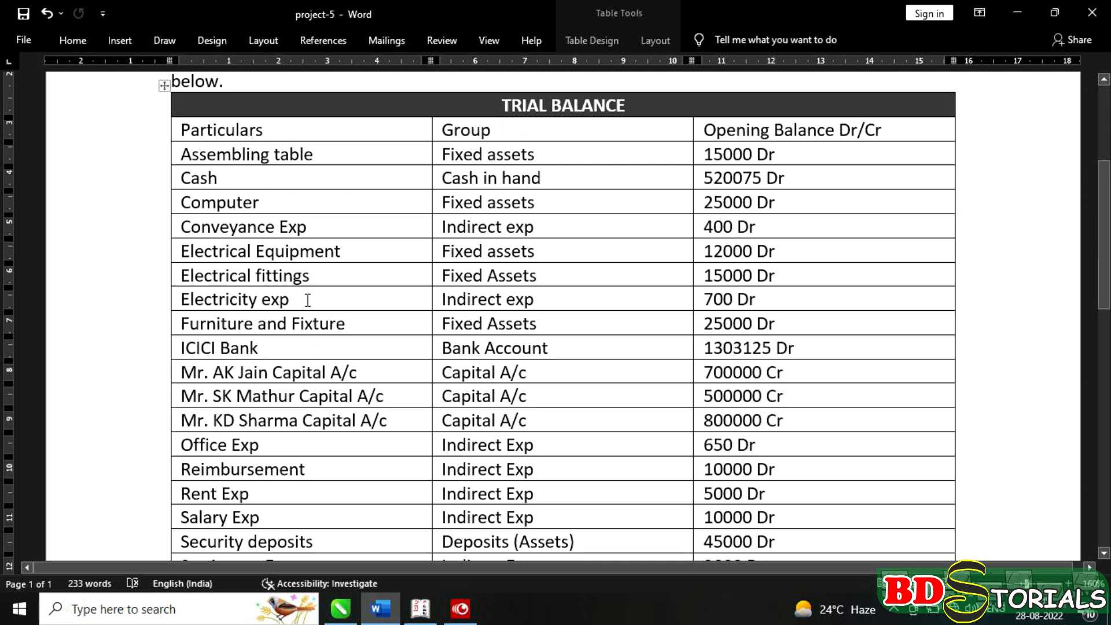
pyautogui.click(420, 609)
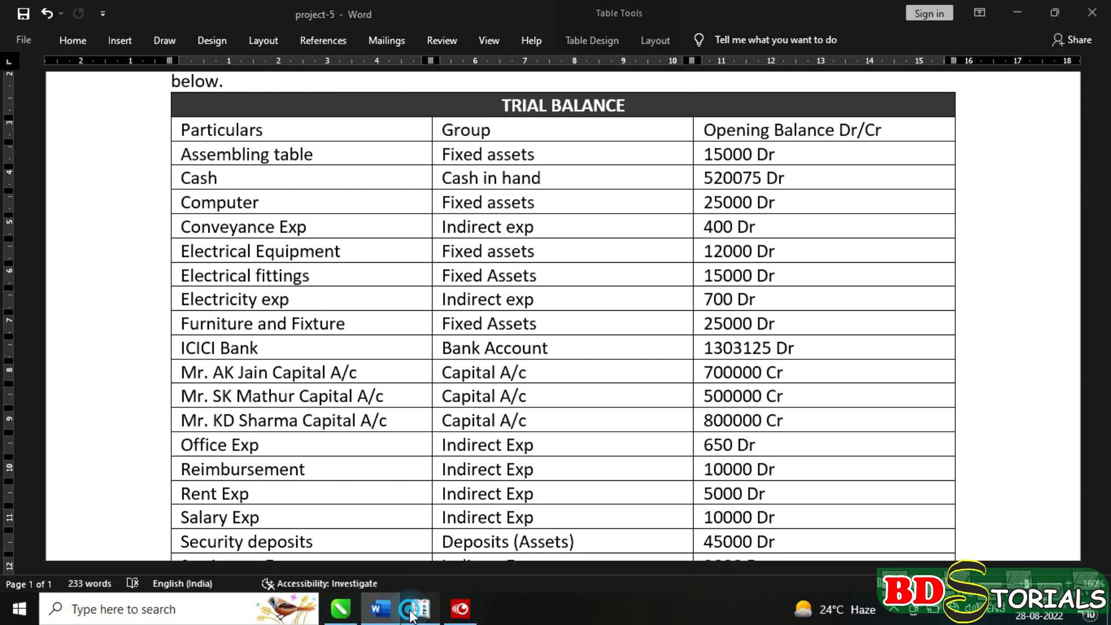
pyautogui.write('Electric')
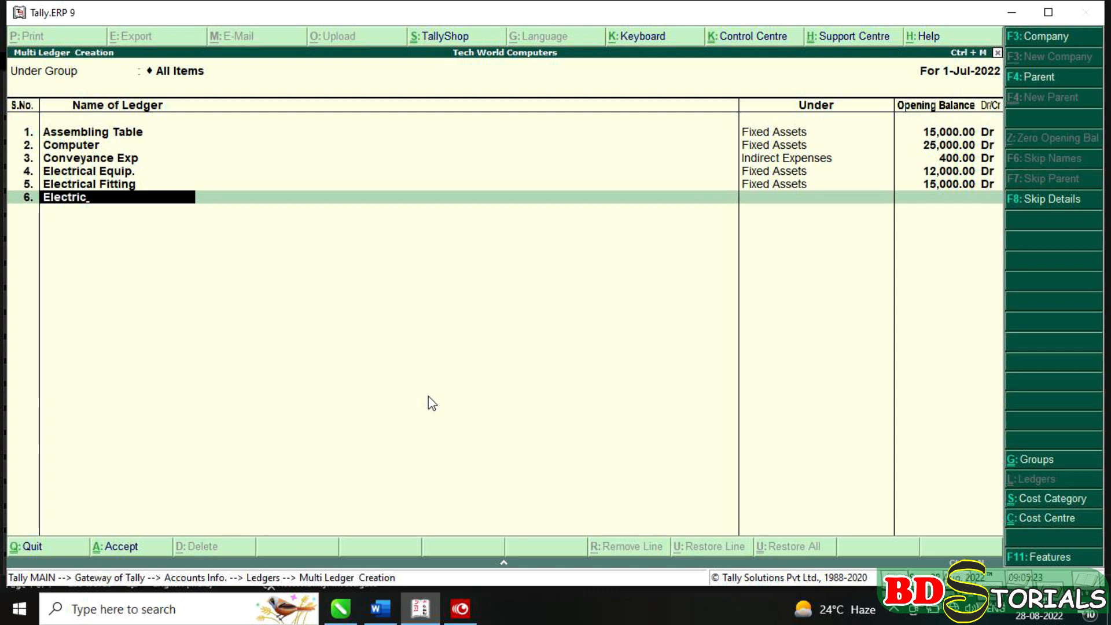
pyautogui.write('ity exp')
pyautogui.press('Return')
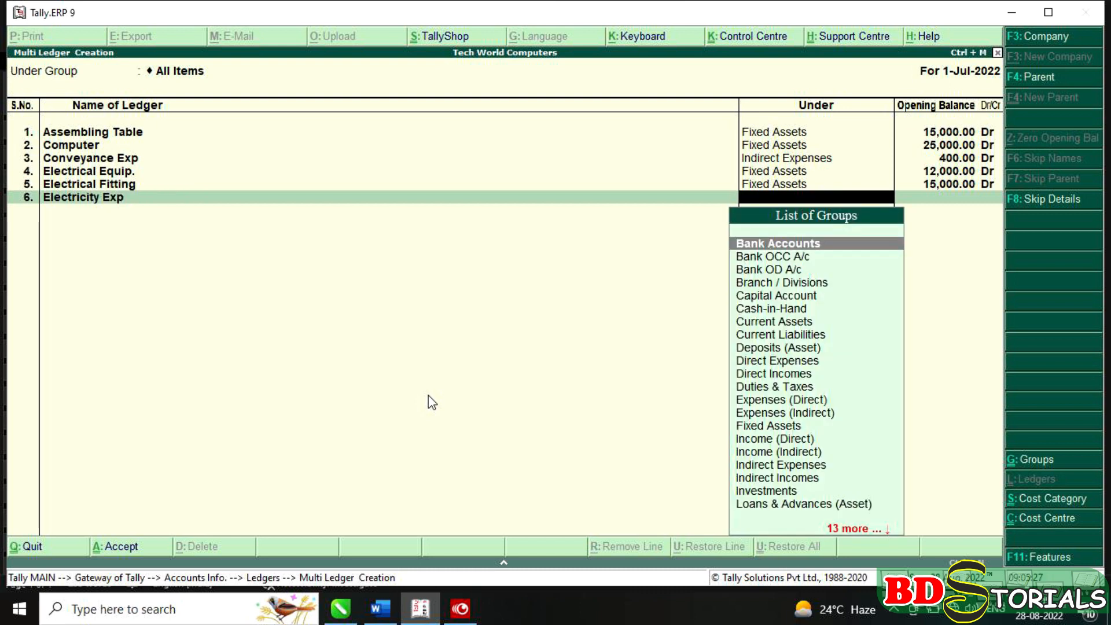
pyautogui.write('I')
pyautogui.press('Down')
pyautogui.press('Down')
pyautogui.press('Return')
pyautogui.write('700')
pyautogui.press('Return')
pyautogui.press('Return')
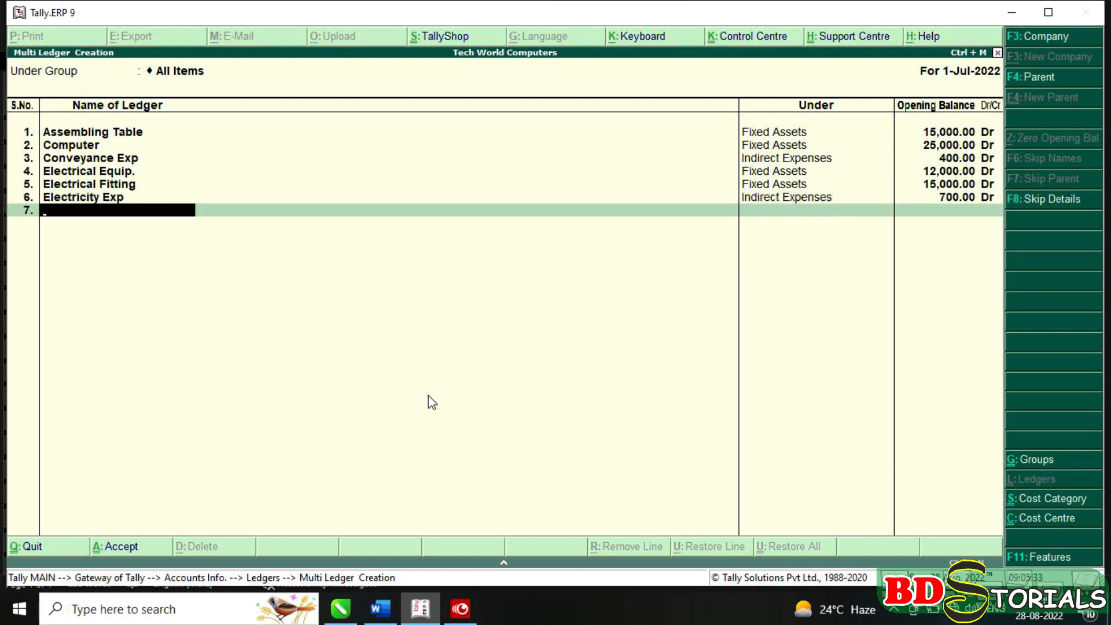
# Check the next trial balance row in Word and add the Furniture and Fixture ledger in Tally under Fixed Assets.
pyautogui.click(380, 608)
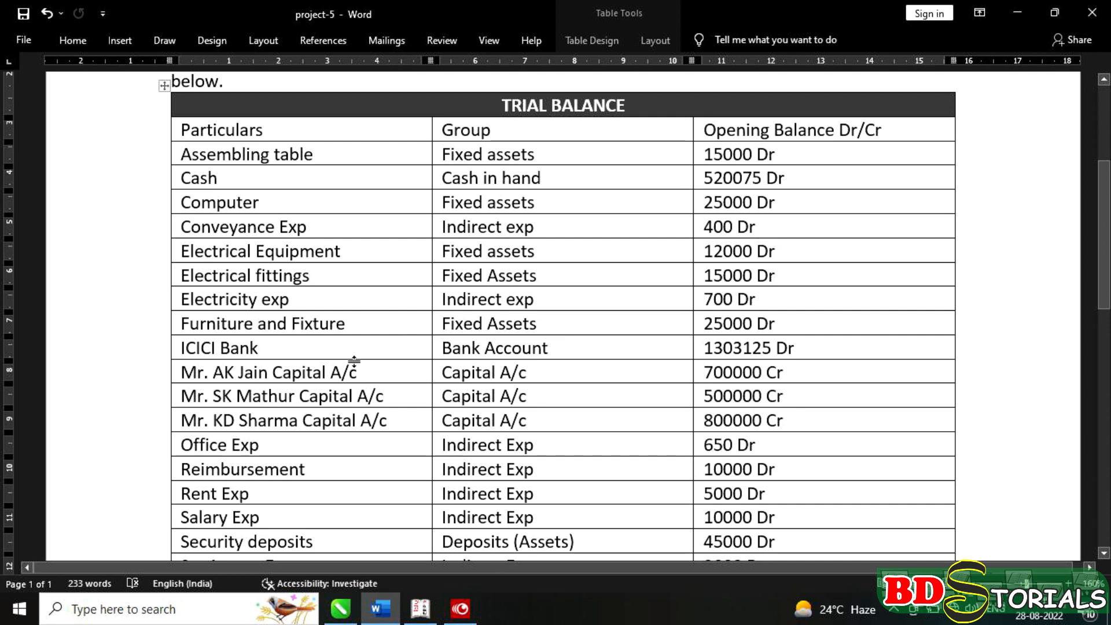
pyautogui.scroll(-2, 354, 362)
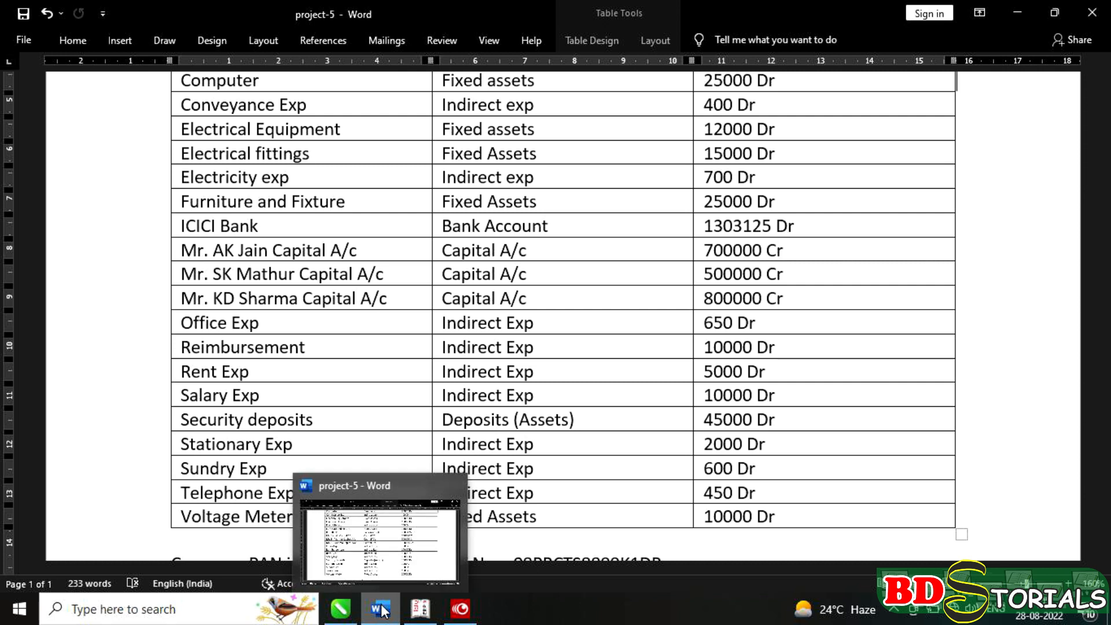
pyautogui.moveTo(417, 615)
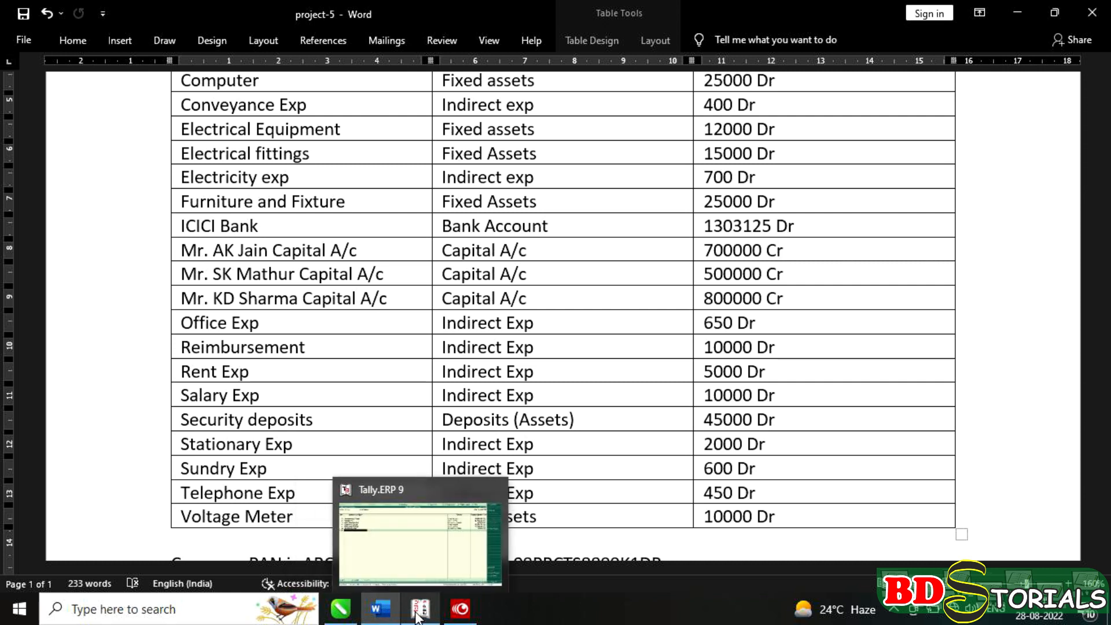
pyautogui.click(417, 613)
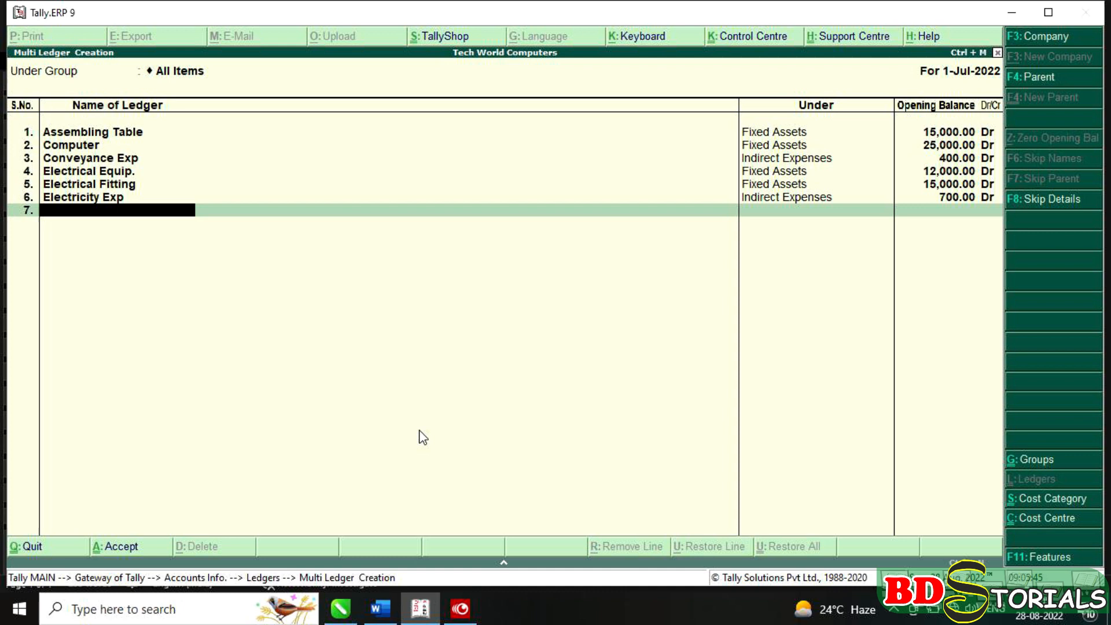
pyautogui.write('Furniture and Fixture')
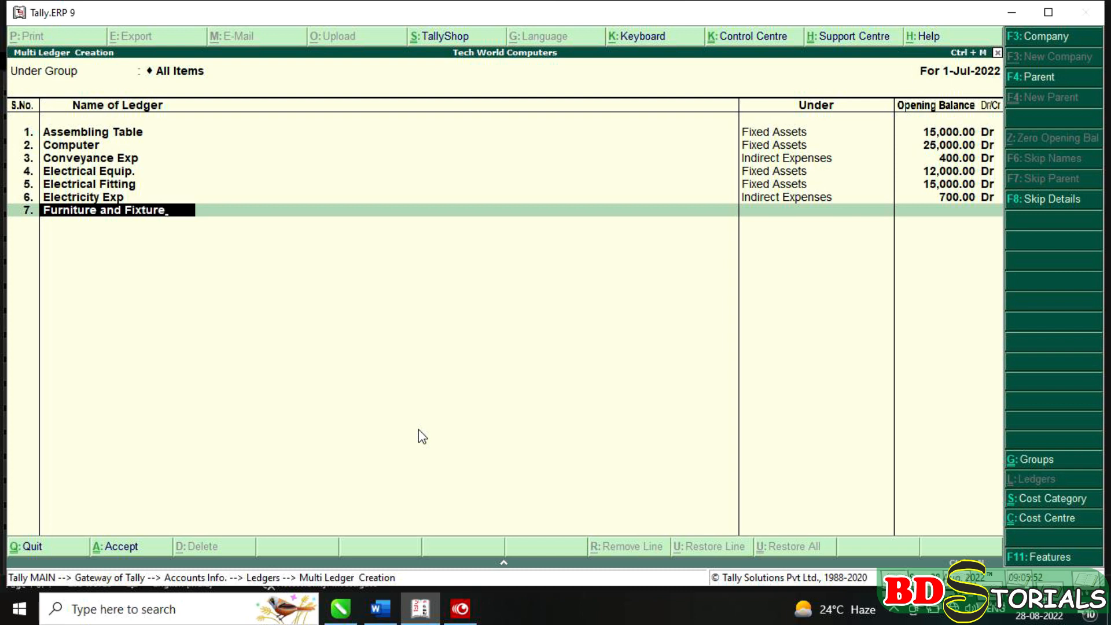
pyautogui.press('Return')
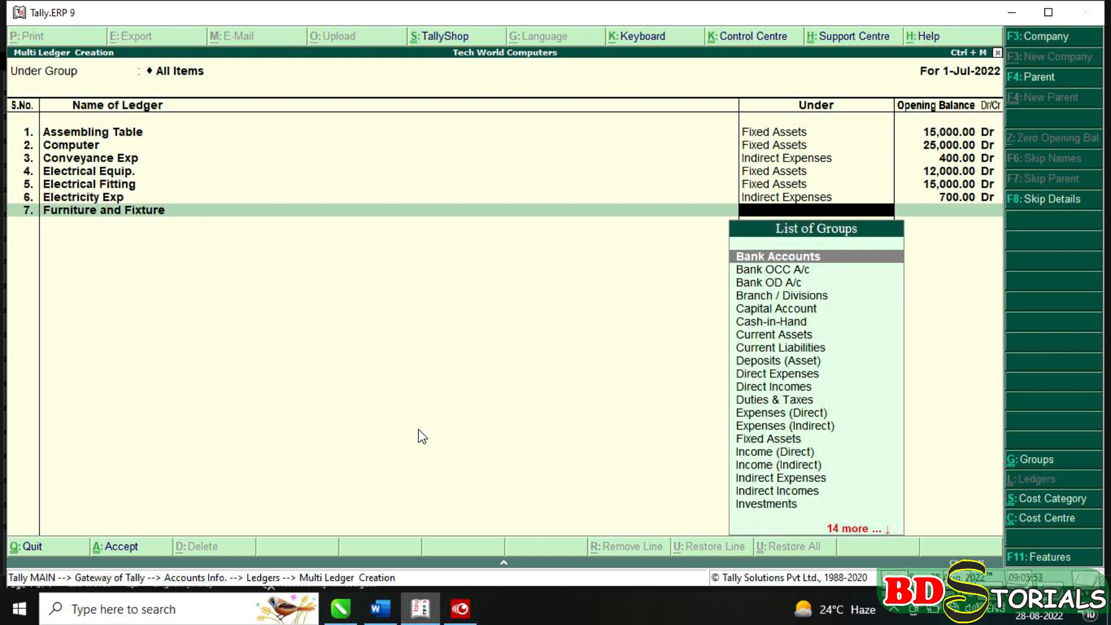
pyautogui.write('F')
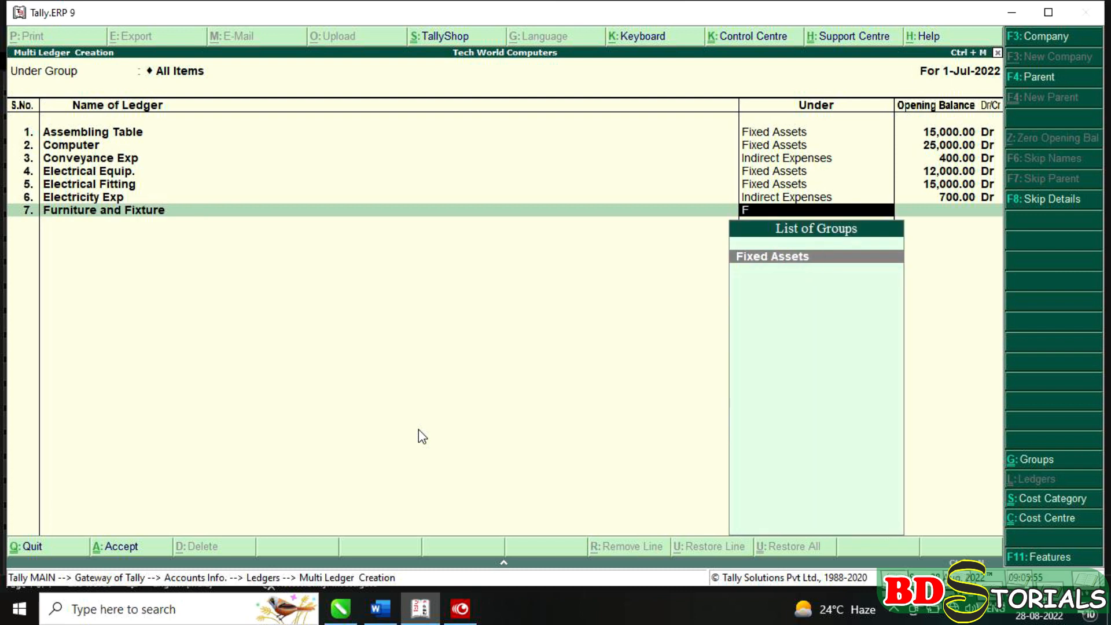
pyautogui.press('Return')
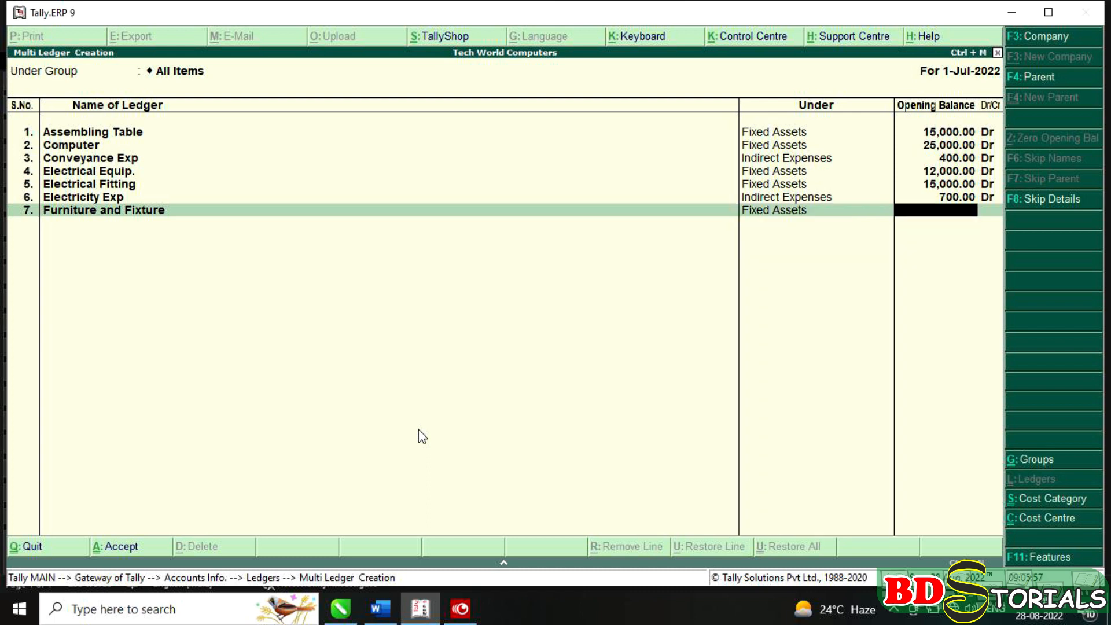
# Check the Furniture and Fixture balance in Word and set the ledger's opening balance in Tally to 25,000 Dr.
pyautogui.click(390, 614)
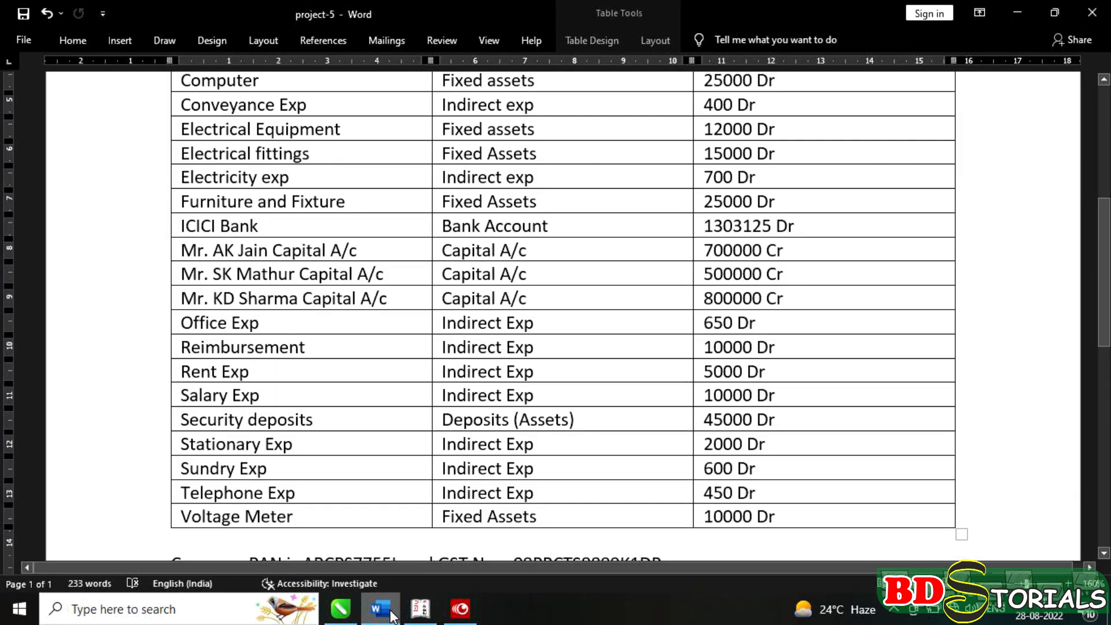
pyautogui.click(421, 609)
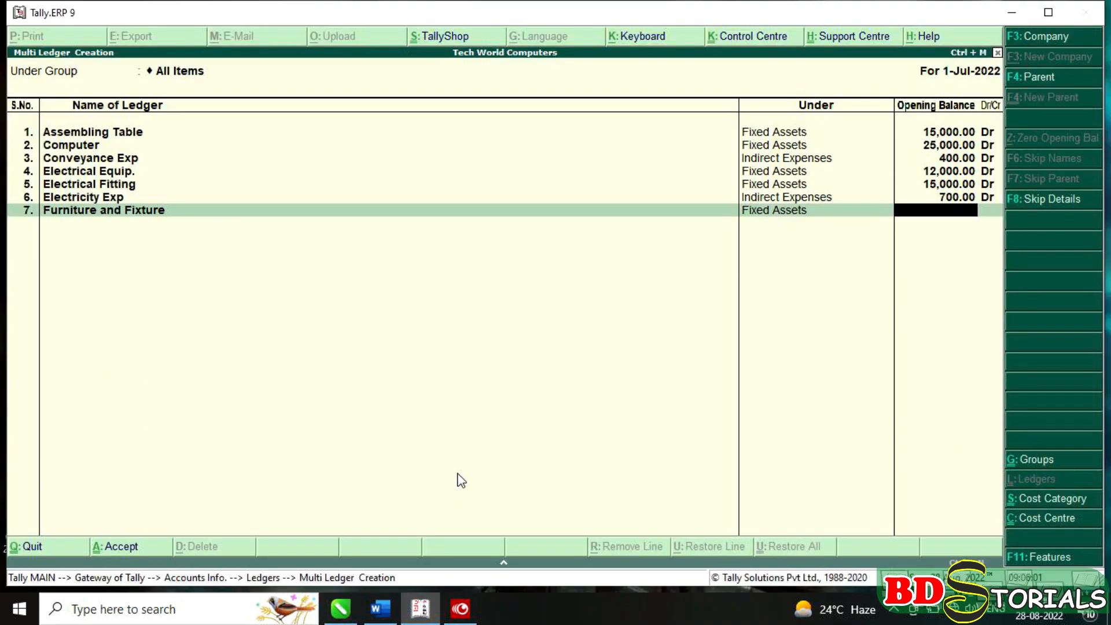
pyautogui.write('25000')
pyautogui.press('Return')
pyautogui.press('Return')
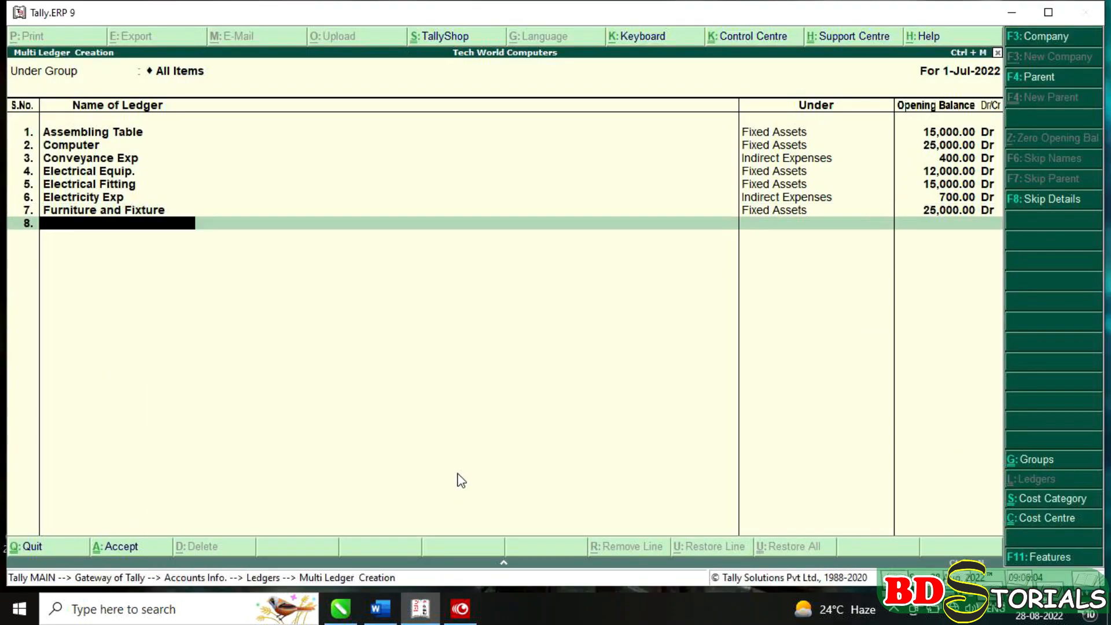
# Look up the row after Furniture and Fixture in Word and add the ICICI Bank ledger in Tally under Bank Accounts.
pyautogui.click(382, 610)
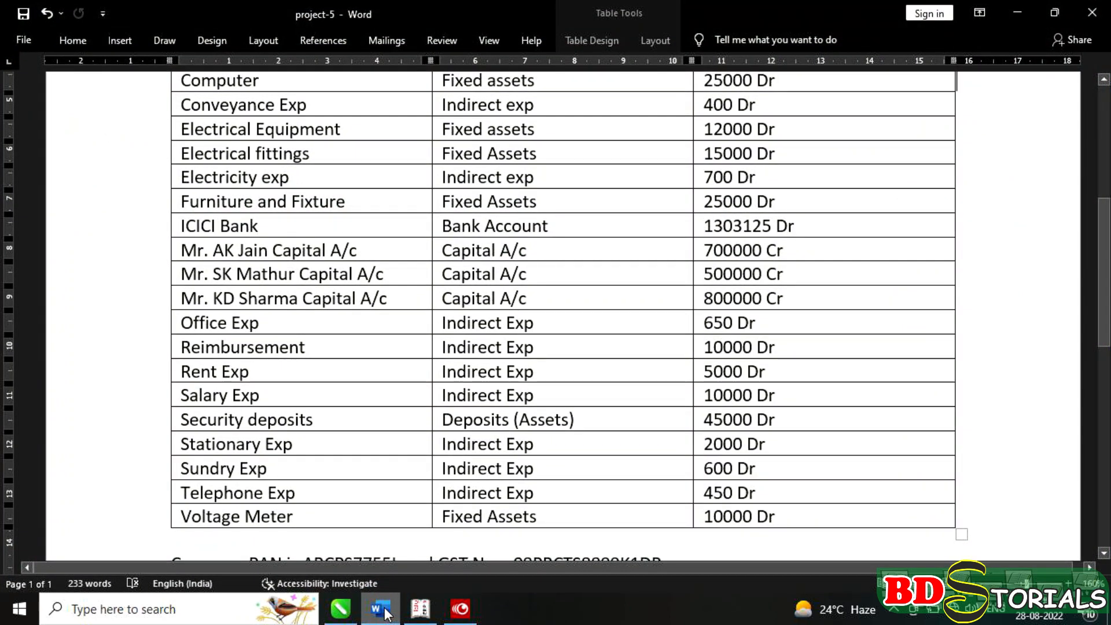
pyautogui.click(382, 611)
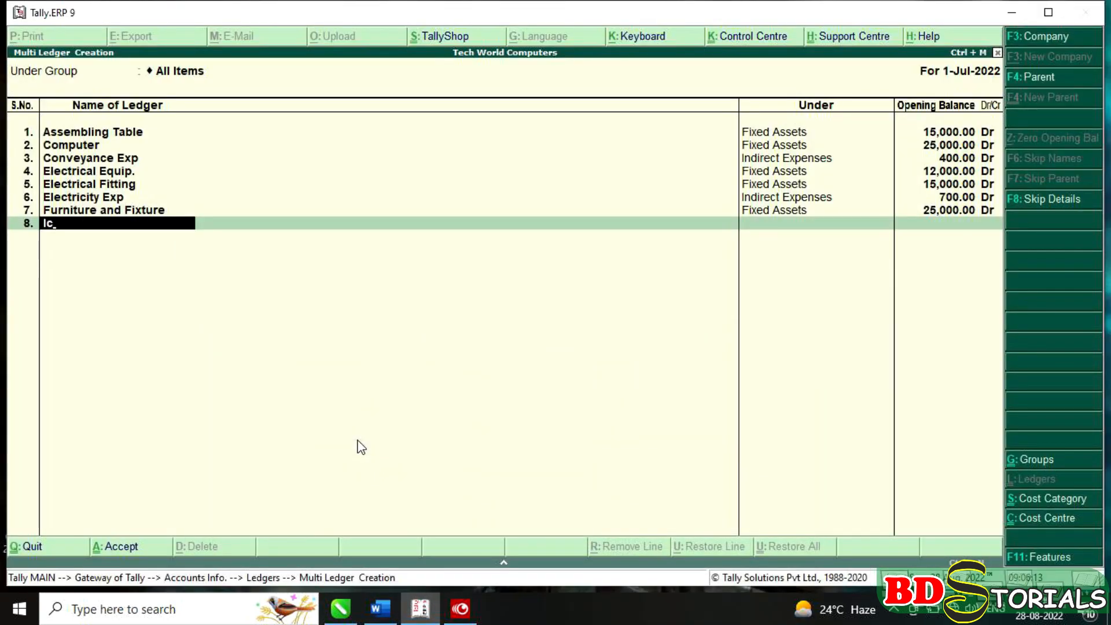
pyautogui.press('BackSpace')
pyautogui.press('BackSpace')
pyautogui.press('BackSpace')
pyautogui.press('BackSpace')
pyautogui.write('CICI Bank')
pyautogui.press('Return')
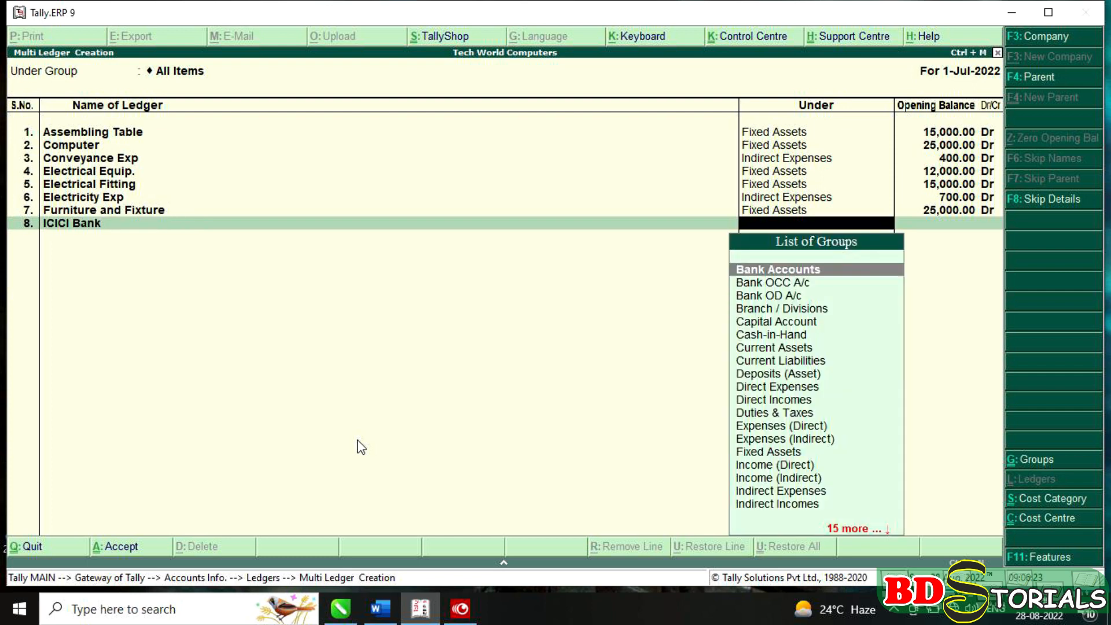
pyautogui.press('Return')
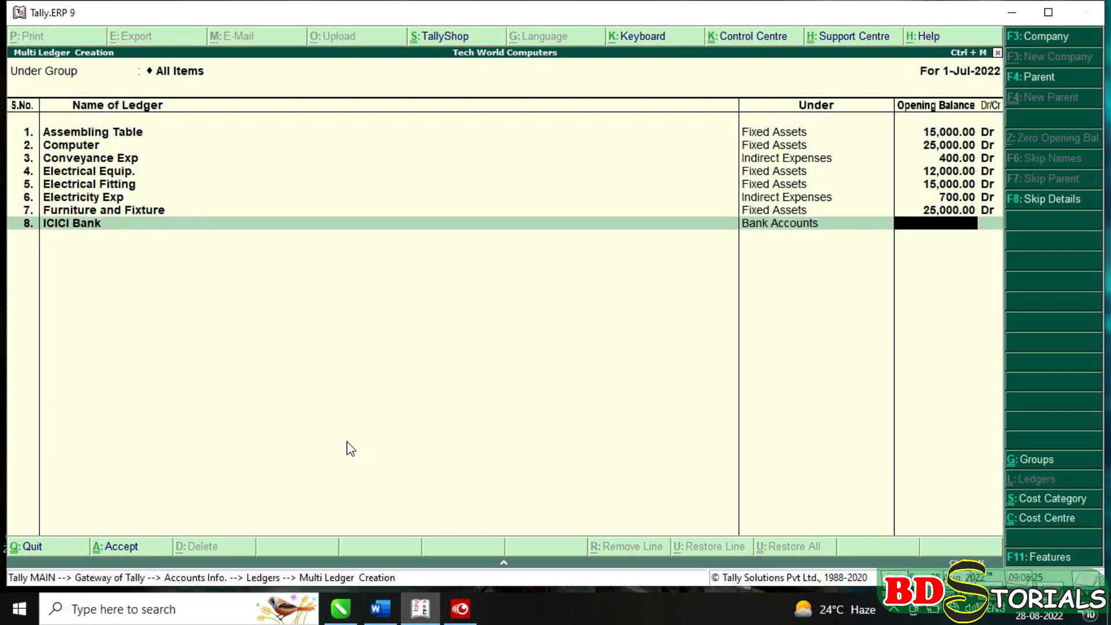
# Check the ICICI Bank balance in Word and set the ledger's opening balance in Tally to 13,03,125 Dr.
pyautogui.click(385, 607)
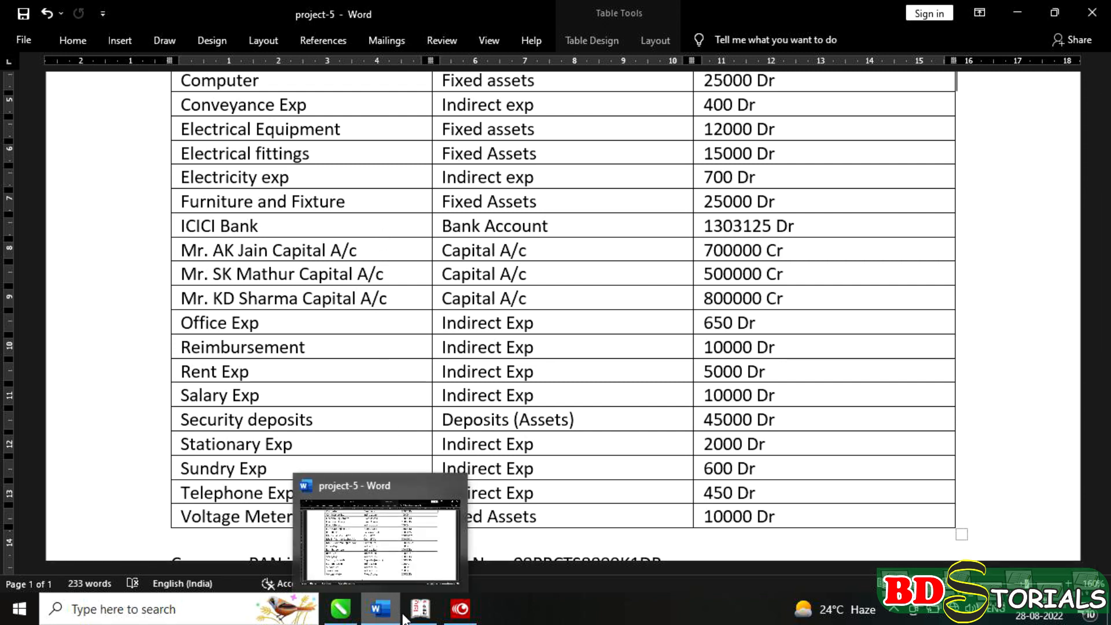
pyautogui.moveTo(421, 608)
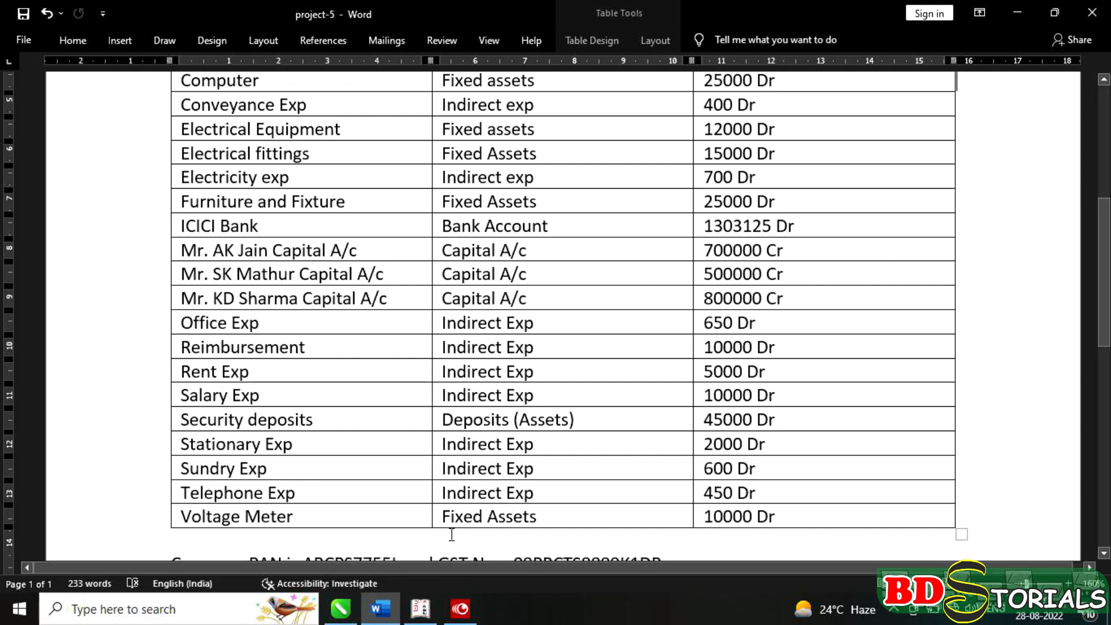
pyautogui.click(413, 614)
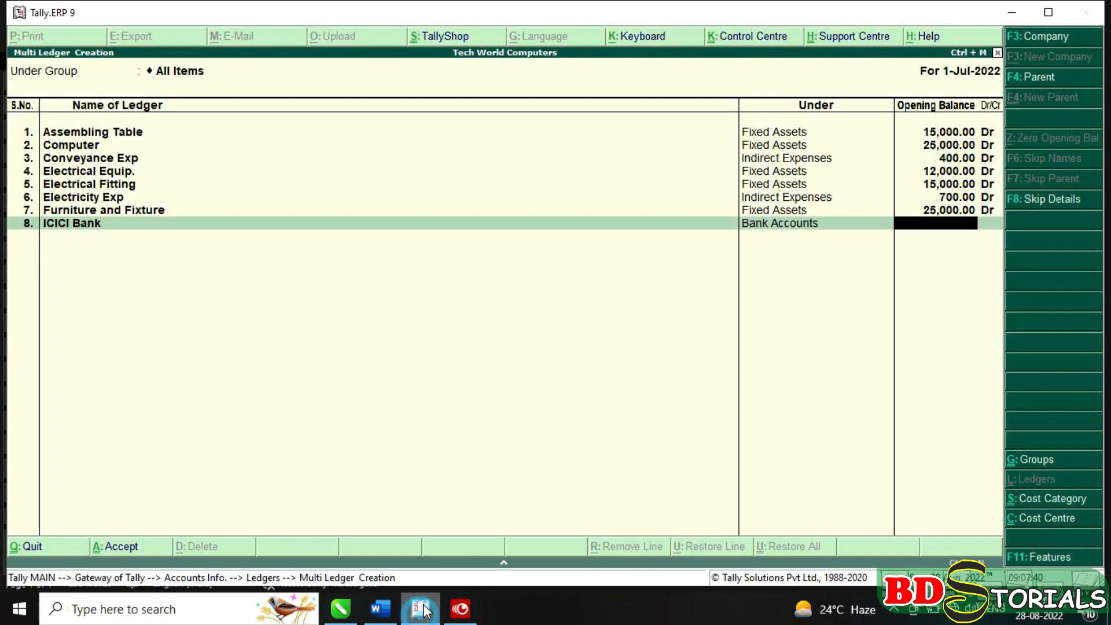
pyautogui.click(380, 609)
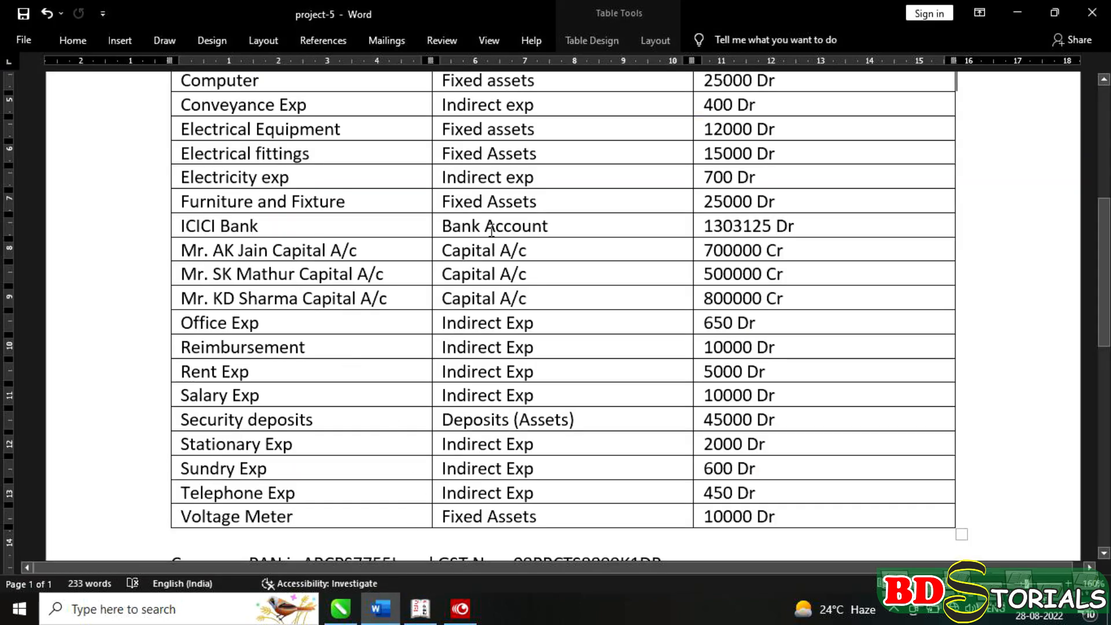
pyautogui.click(420, 609)
pyautogui.write('13')
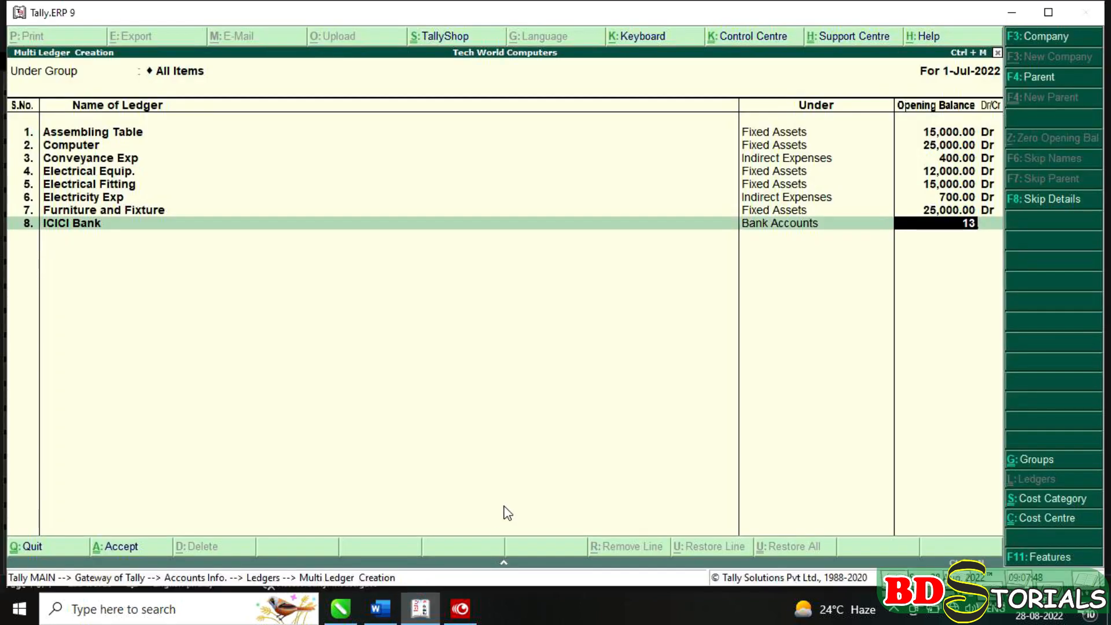
pyautogui.write('03125')
pyautogui.press('Return')
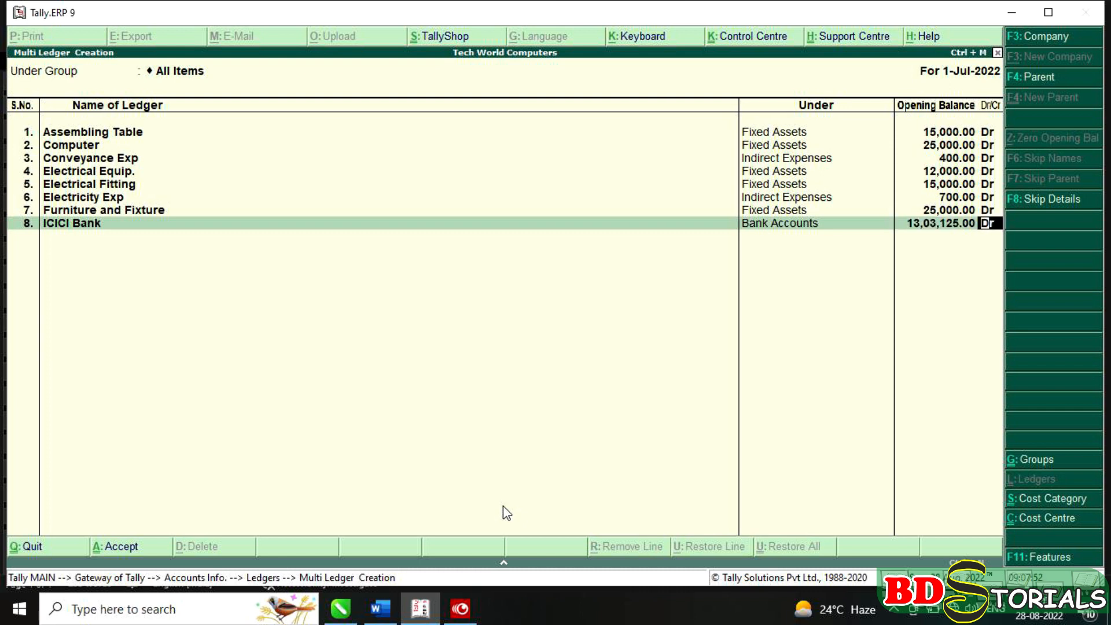
pyautogui.press('Return')
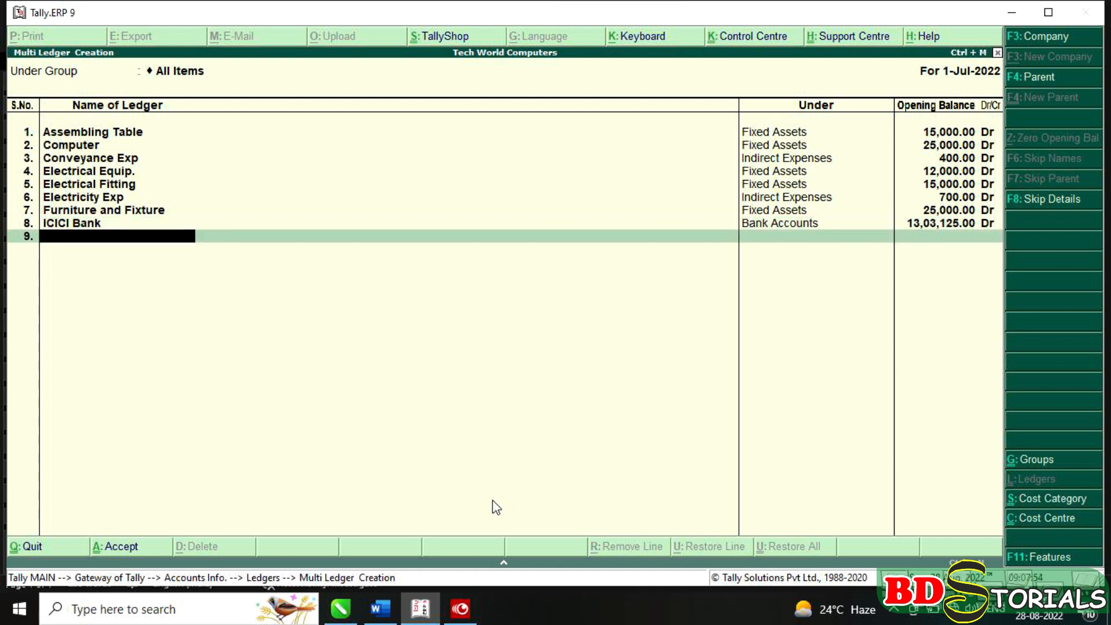
# Look up the first owner's capital row in Word and add that Capital A/c ledger in Tally under Capital Account with opening balance 7,00,000 Cr.
pyautogui.click(380, 608)
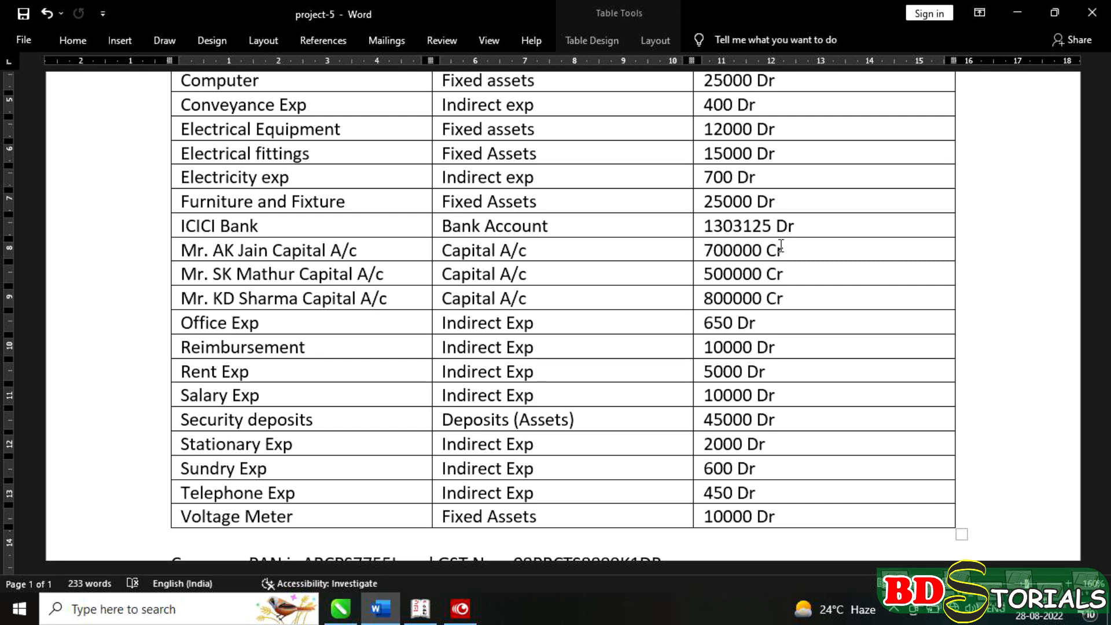
pyautogui.click(433, 612)
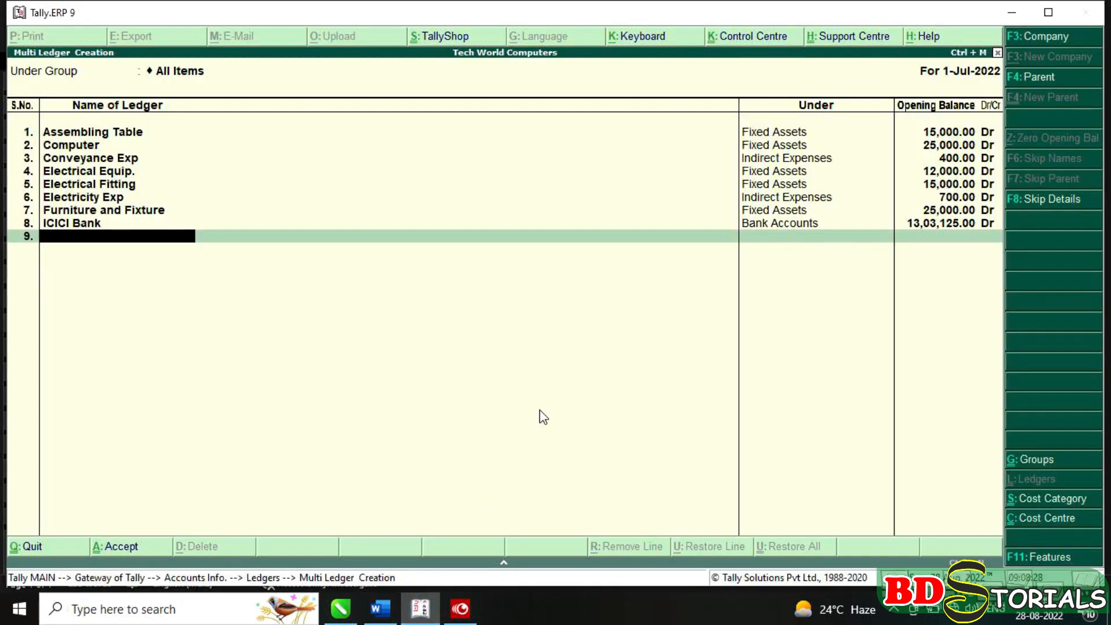
pyautogui.write('Ak Jain Capital a/c')
pyautogui.press('Return')
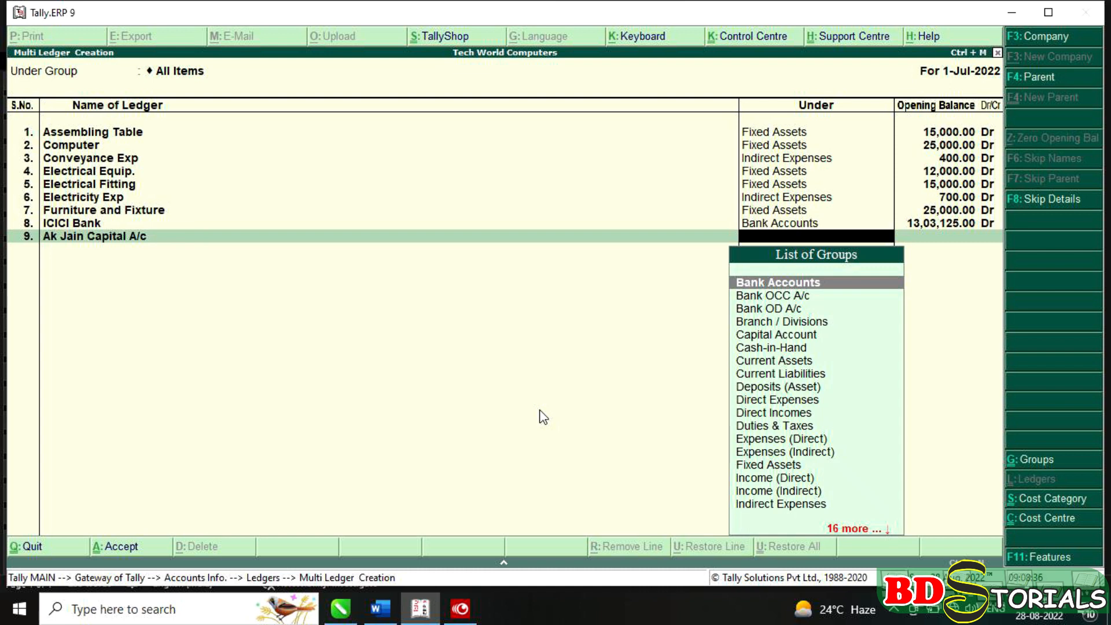
pyautogui.write('Ca')
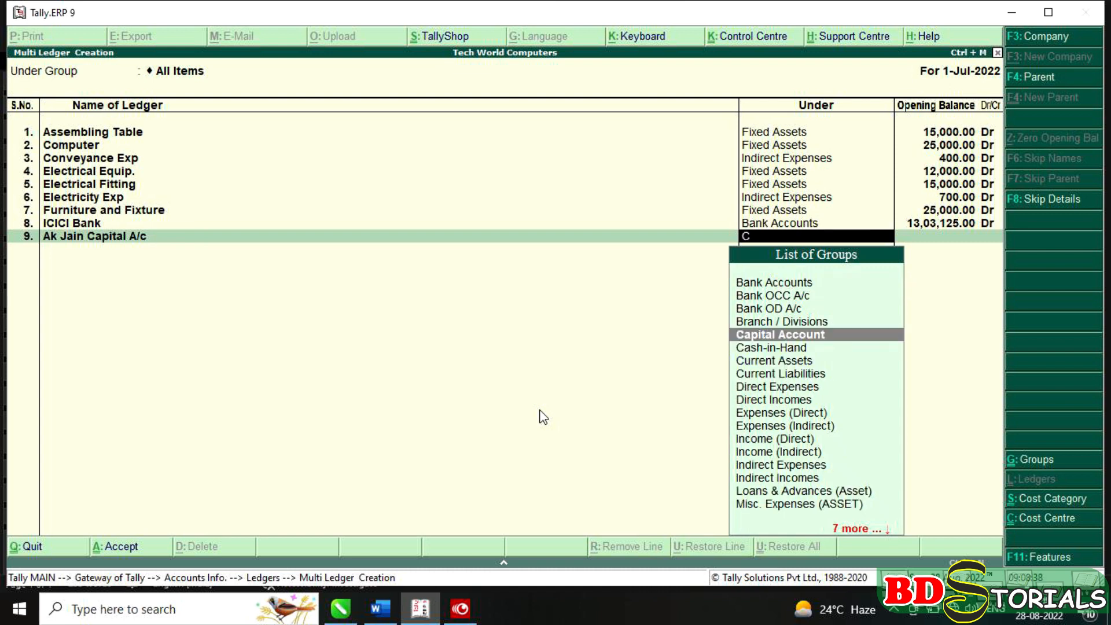
pyautogui.press('Return')
pyautogui.write('7,00,000')
pyautogui.press('Return')
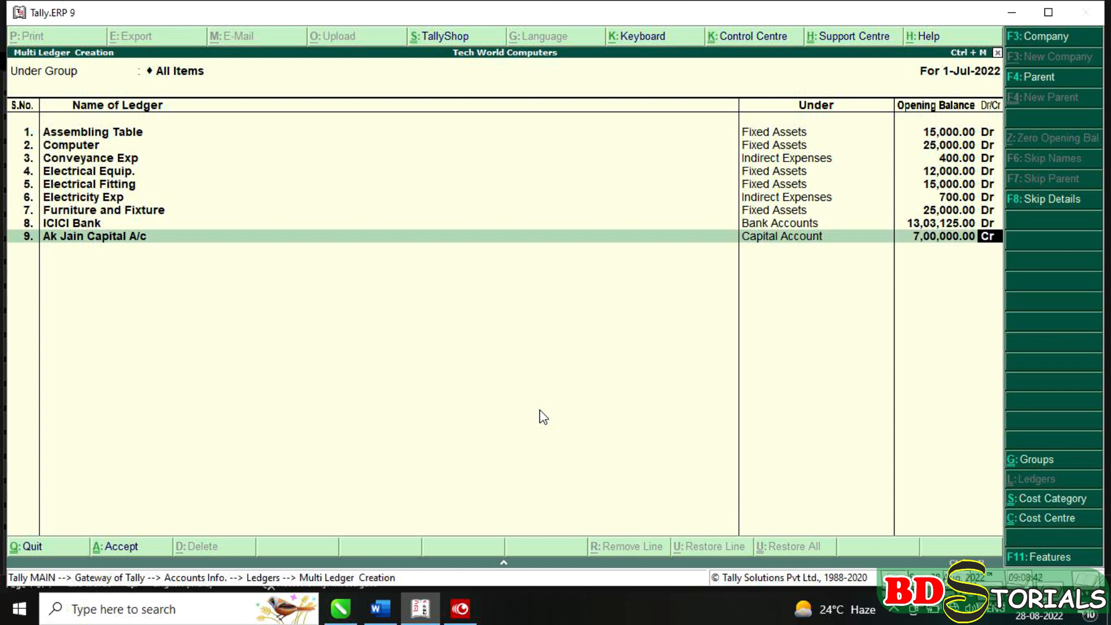
pyautogui.press('Return')
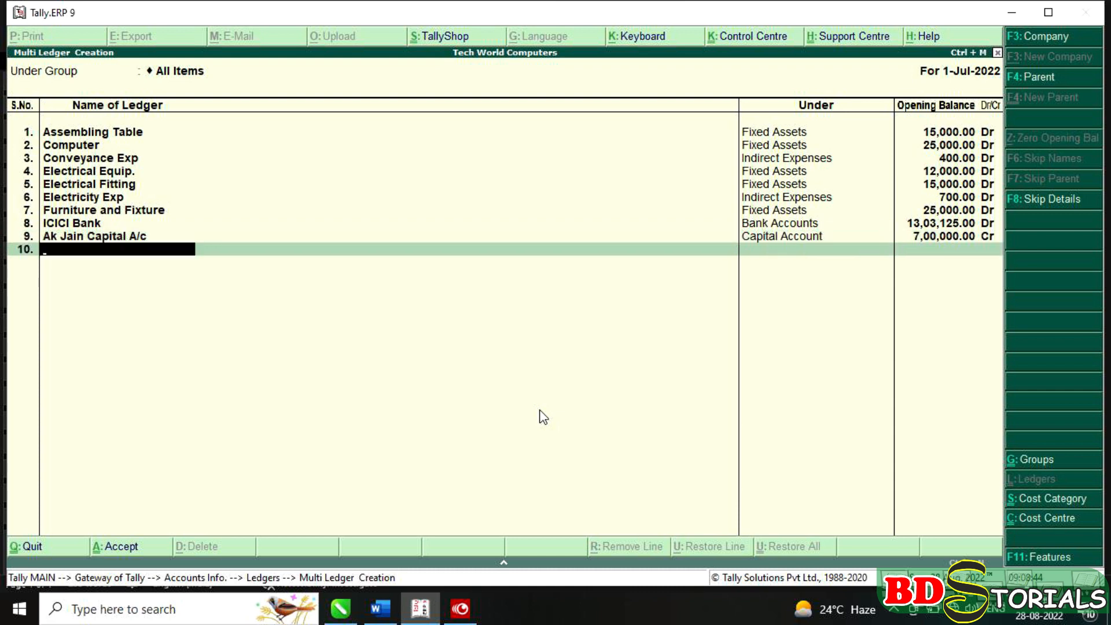
# Add the second owner's Capital A/c ledger under Capital Account with opening balance 5,00,000 Cr.
pyautogui.write('Sk Mathur capital')
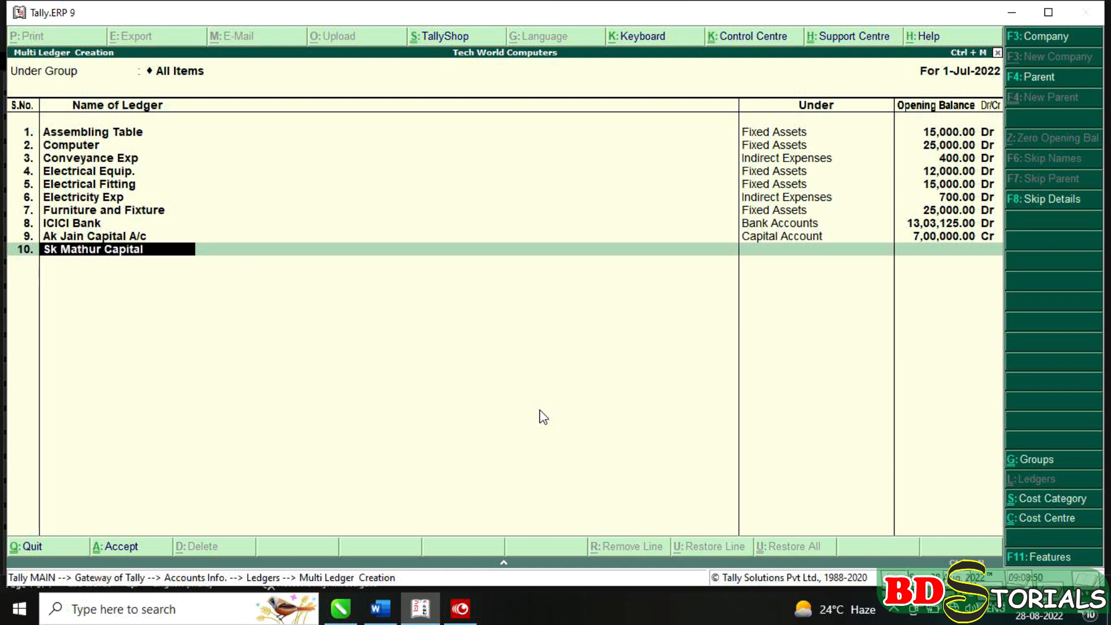
pyautogui.write(' a/c')
pyautogui.press('Return')
pyautogui.write('C')
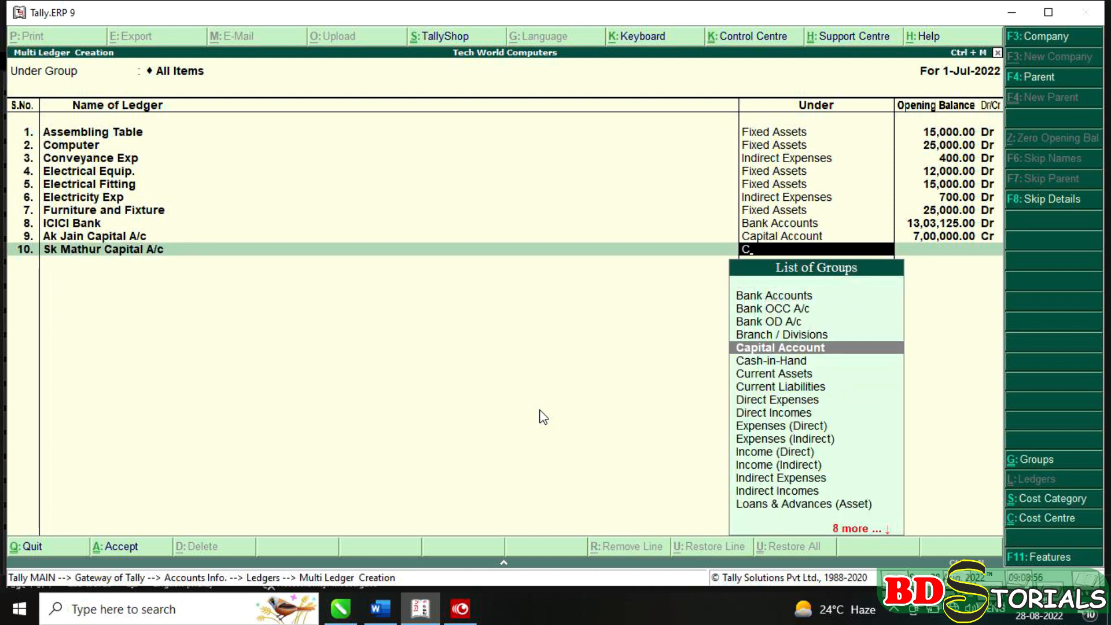
pyautogui.press('Return')
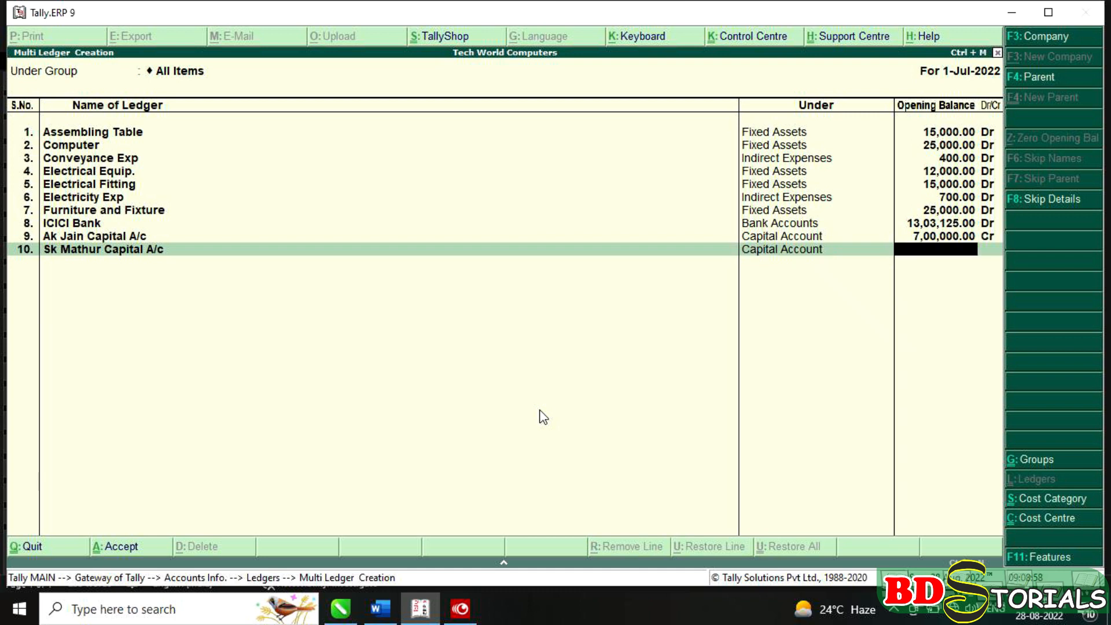
pyautogui.write('5,00,000')
pyautogui.press('Return')
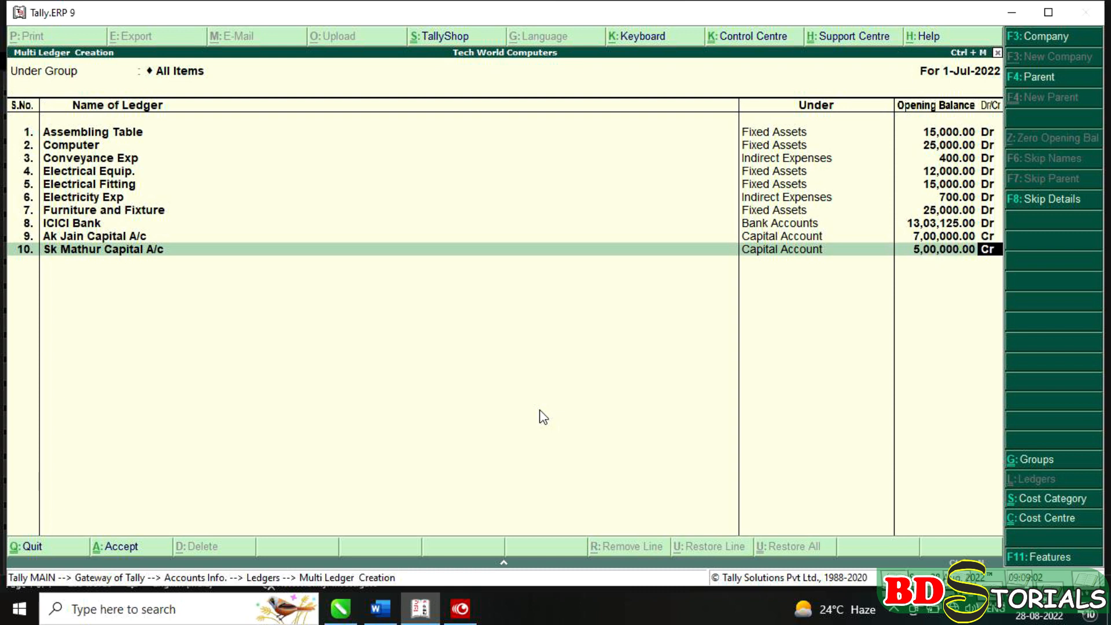
pyautogui.press('Return')
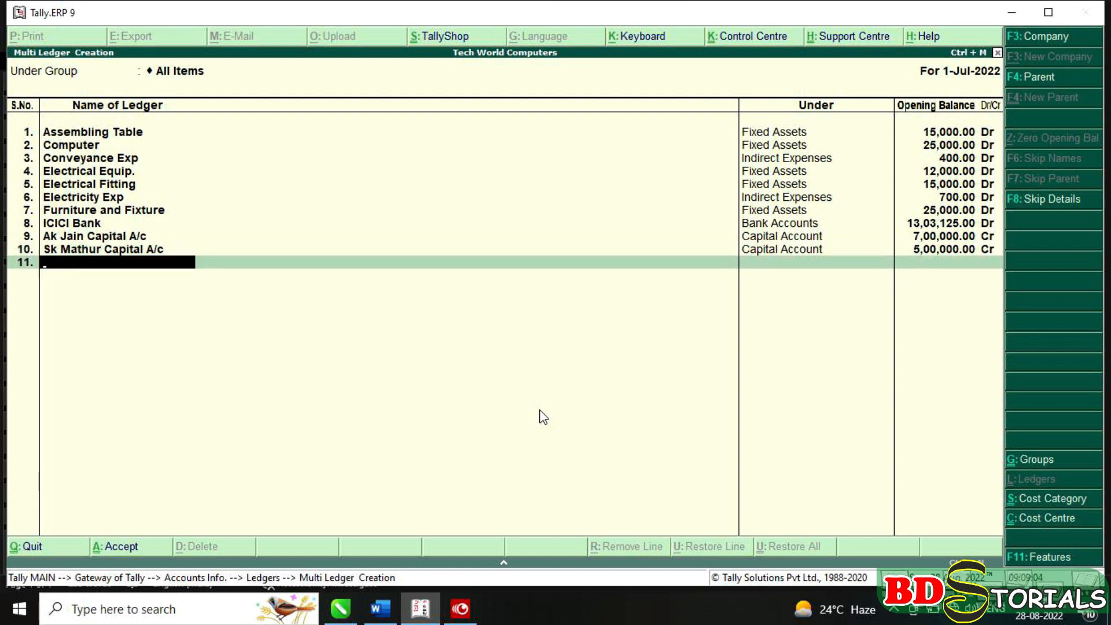
# Add the third owner's Capital A/c ledger under Capital Account with opening balance 8,00,000 Cr.
pyautogui.write('Kd Sharma Capital A/c')
pyautogui.press('Return')
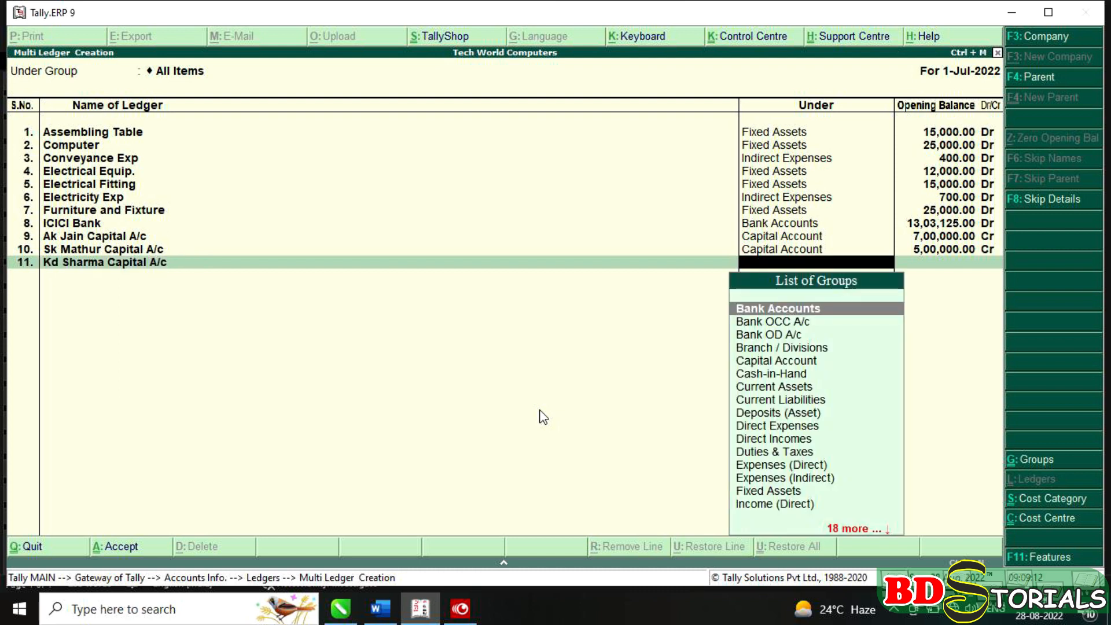
pyautogui.write('C')
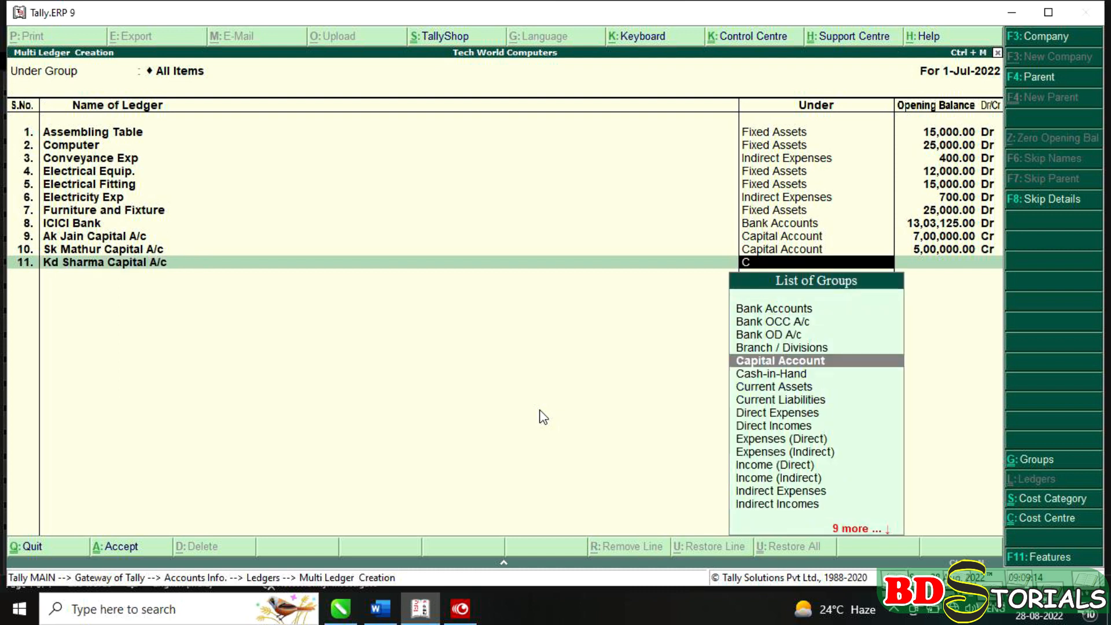
pyautogui.press('Return')
pyautogui.write('800')
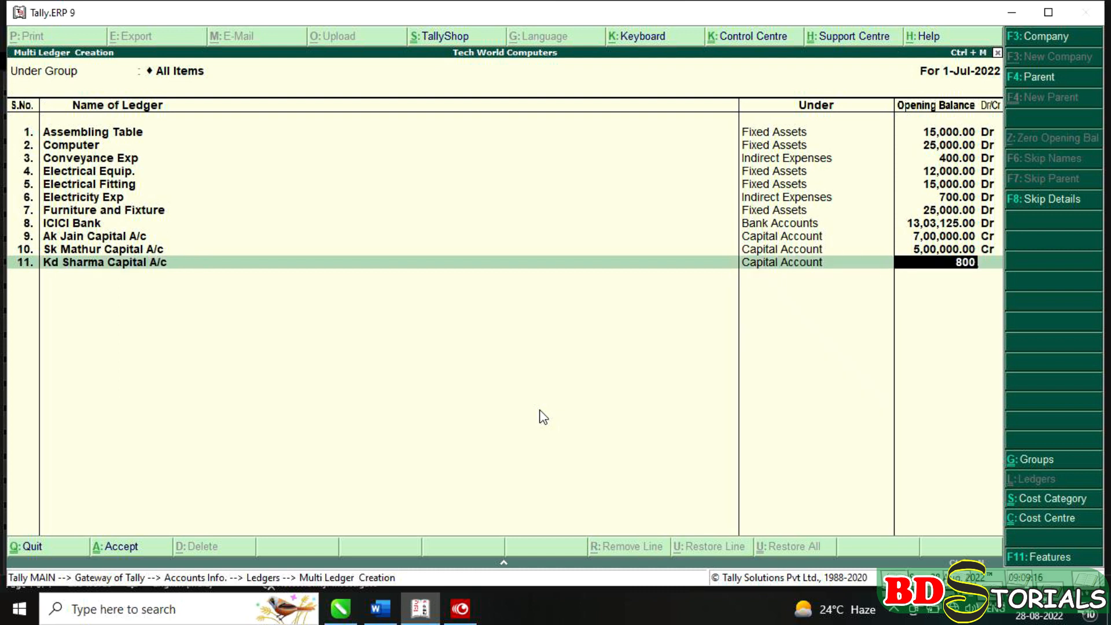
pyautogui.write('000')
pyautogui.press('Return')
pyautogui.press('c')
pyautogui.press('Return')
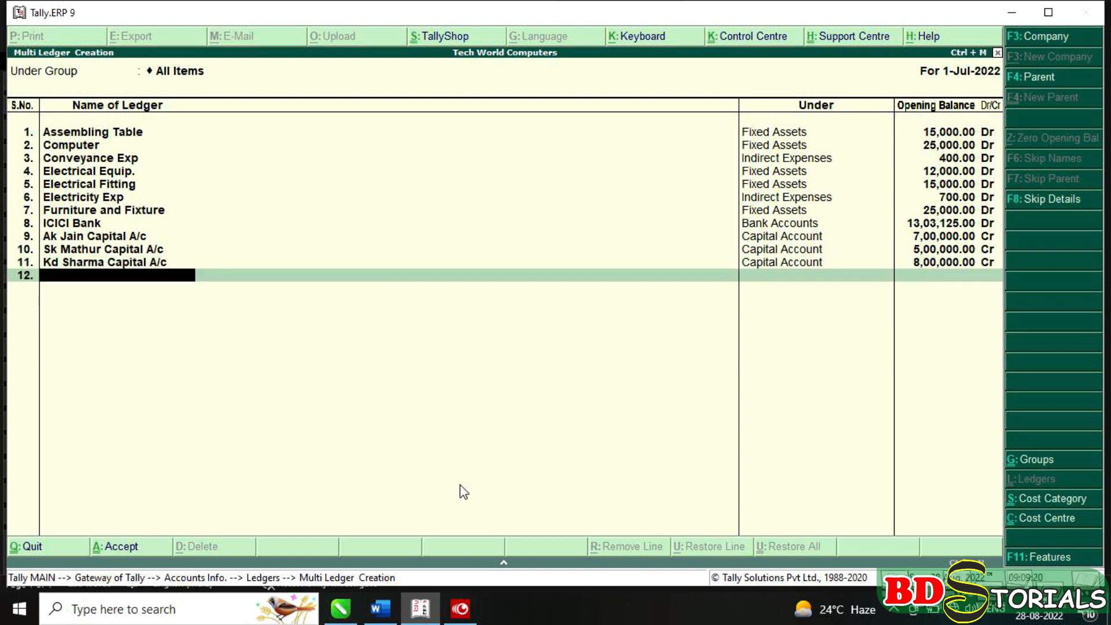
# Look up the row after the capital accounts in Word and add the Office Exp ledger in Tally under Indirect Expenses with opening balance 650 Dr.
pyautogui.click(380, 608)
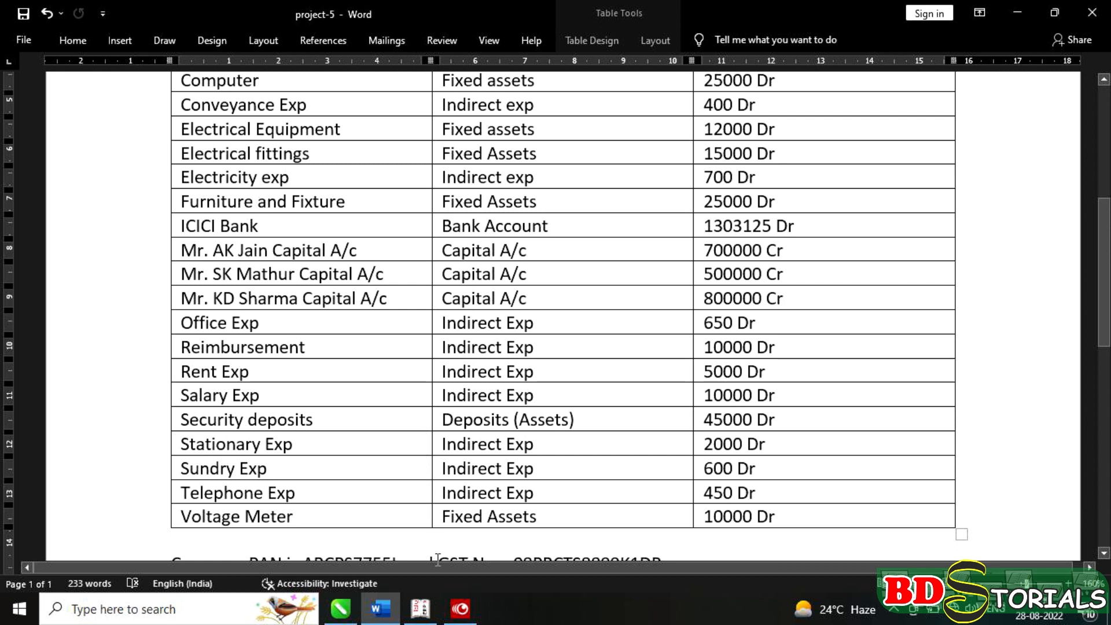
pyautogui.click(421, 608)
pyautogui.write('Office')
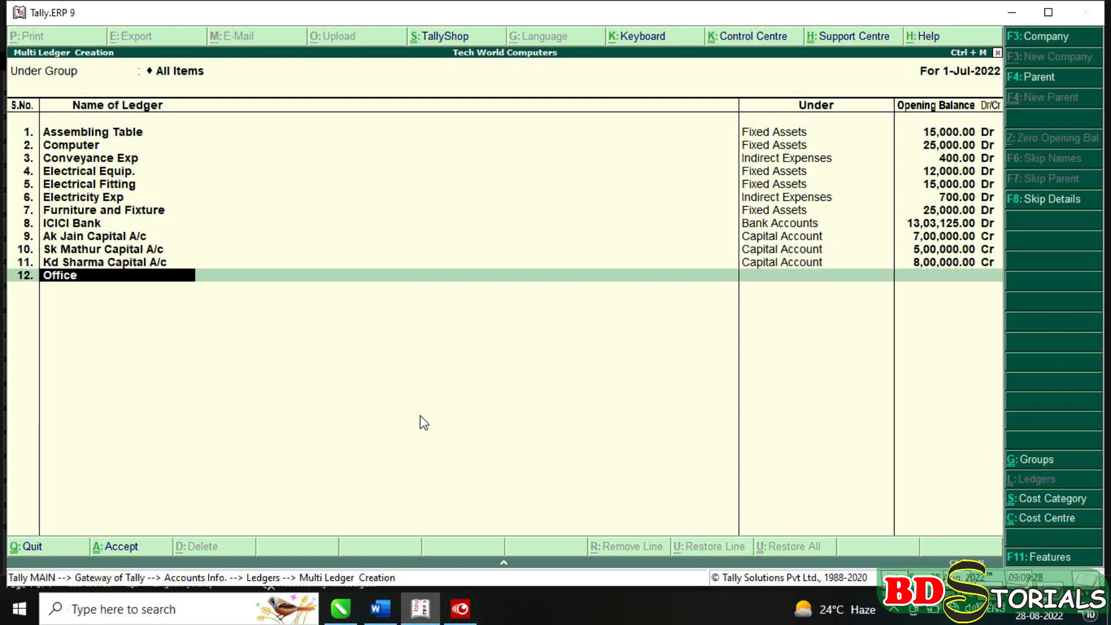
pyautogui.write(' Exp')
pyautogui.press('Return')
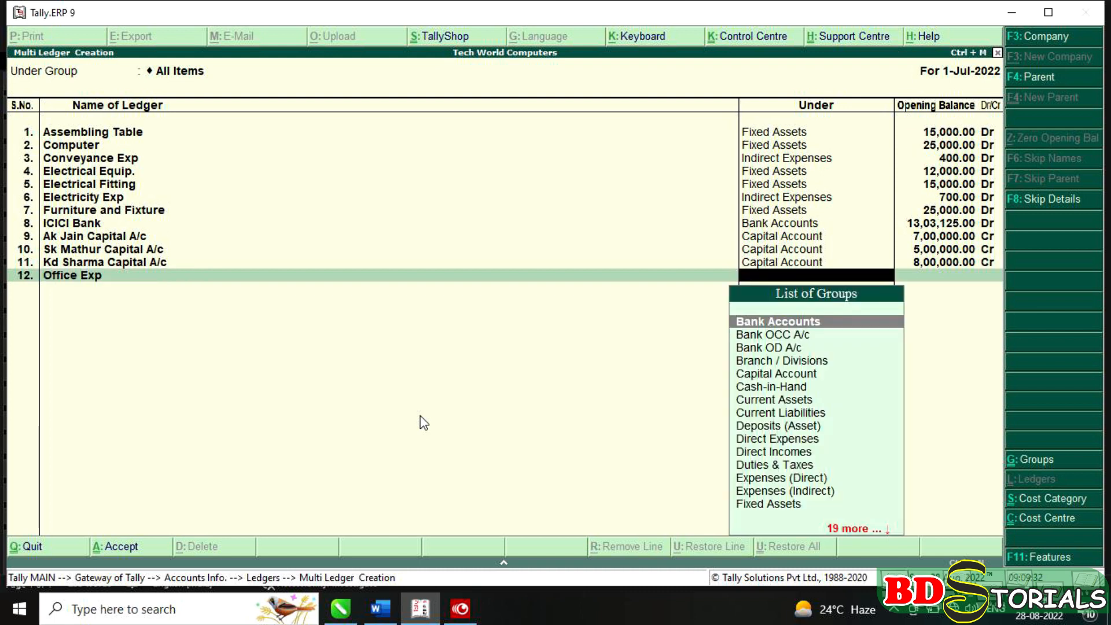
pyautogui.write('I')
pyautogui.press('Down')
pyautogui.press('Down')
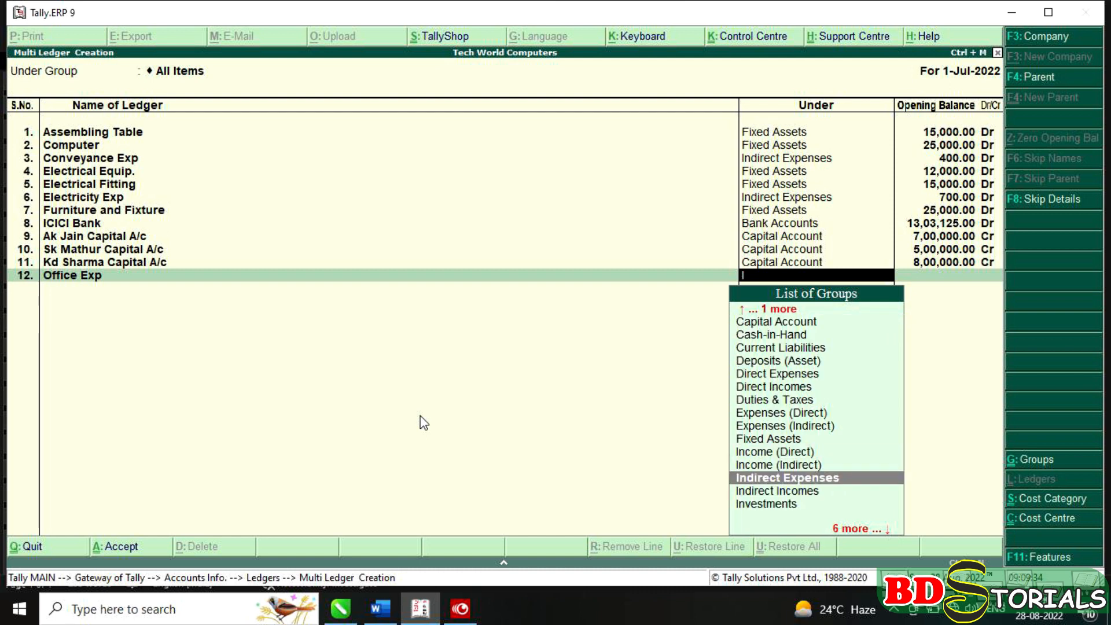
pyautogui.press('Return')
pyautogui.write('650')
pyautogui.press('Return')
pyautogui.press('Return')
# Look up the row after Office Exp in Word and add the Reimbursement ledger in Tally under Indirect Expenses with opening balance 1,00,000 Dr.
pyautogui.click(386, 608)
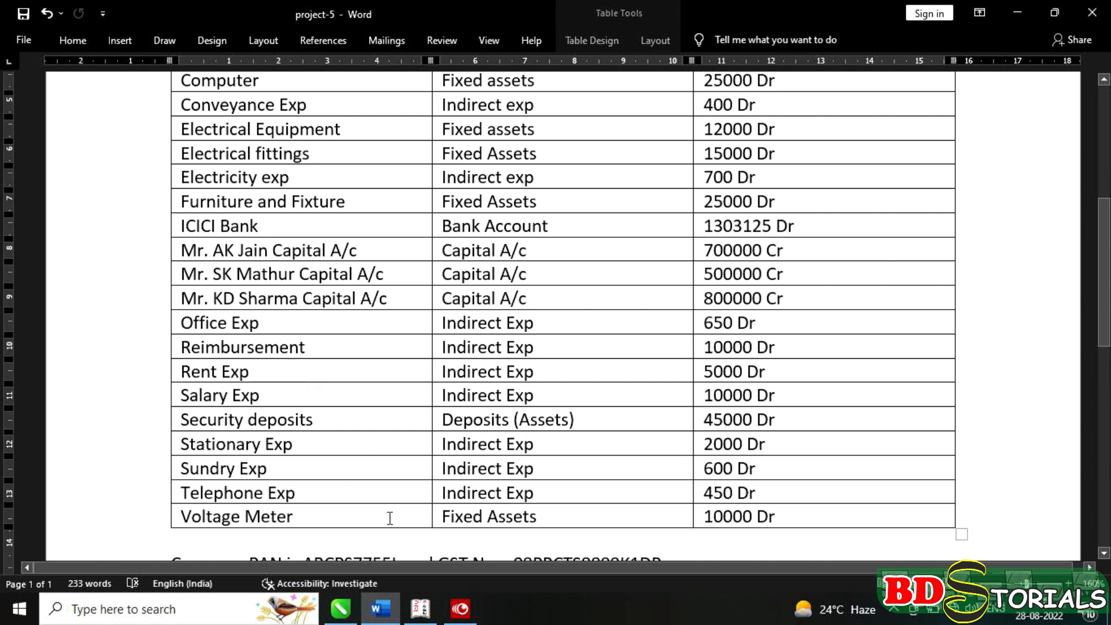
pyautogui.click(418, 610)
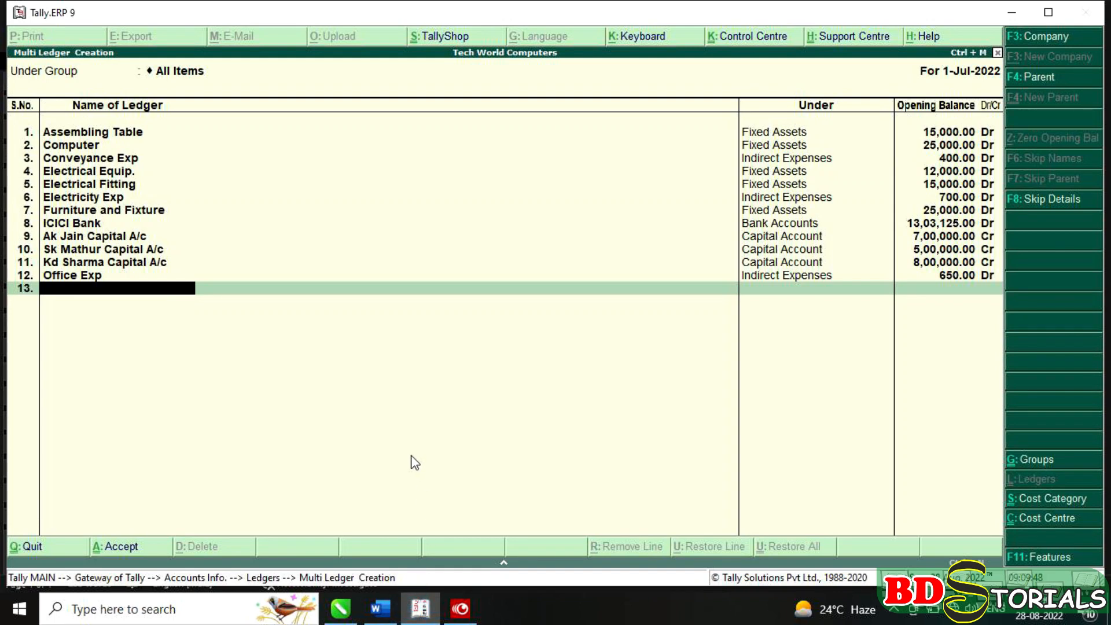
pyautogui.write('Reimburs')
pyautogui.write('ement')
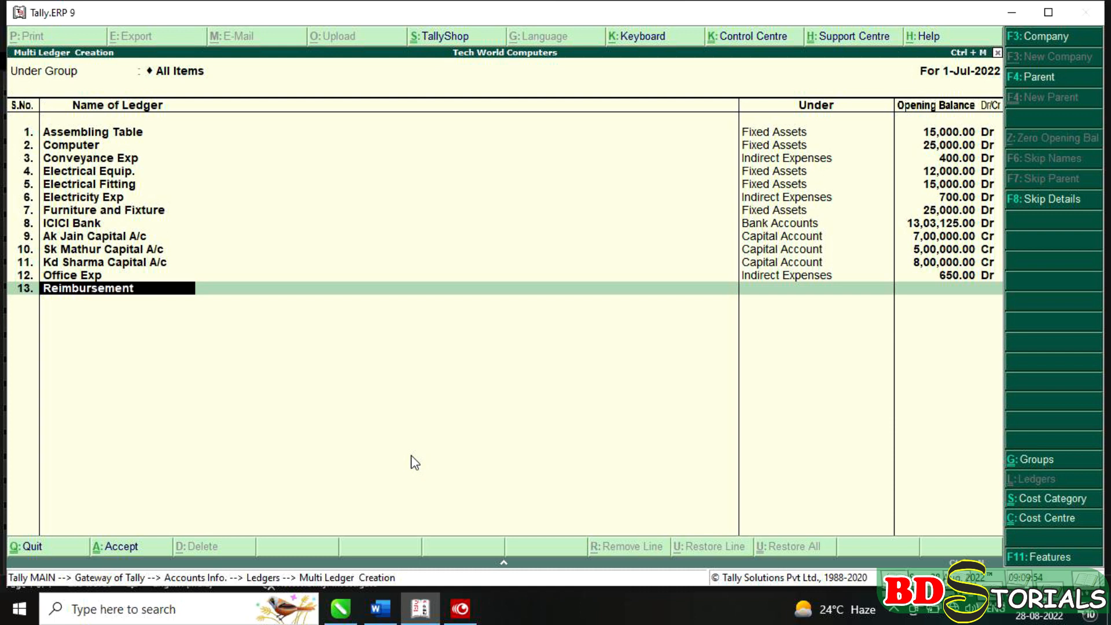
pyautogui.press('Return')
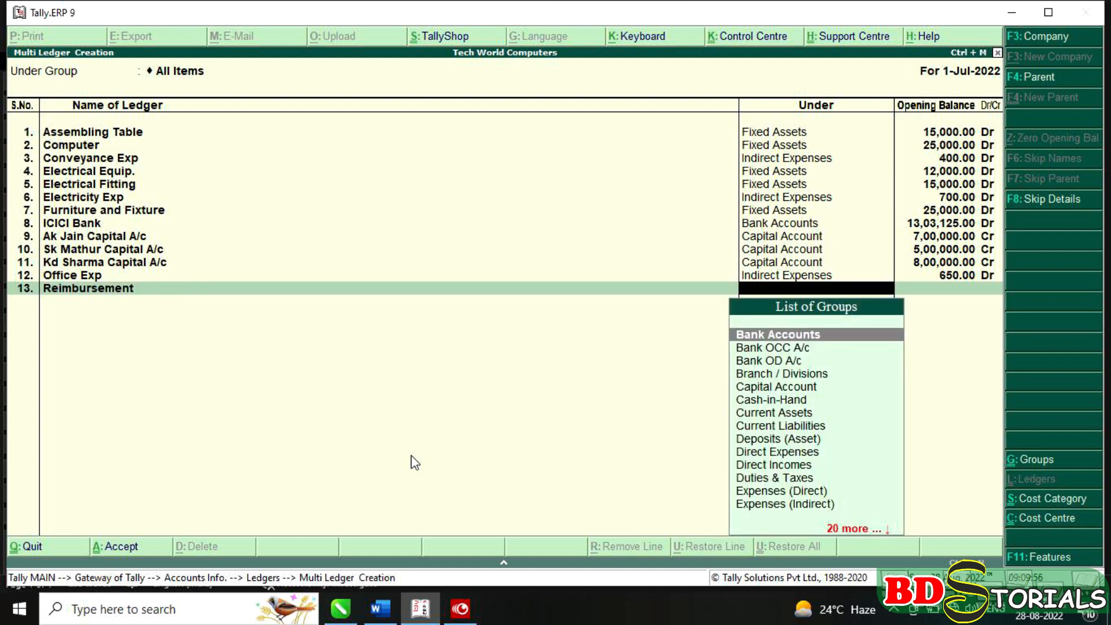
pyautogui.write('i')
pyautogui.press('Down')
pyautogui.press('Down')
pyautogui.press('Down')
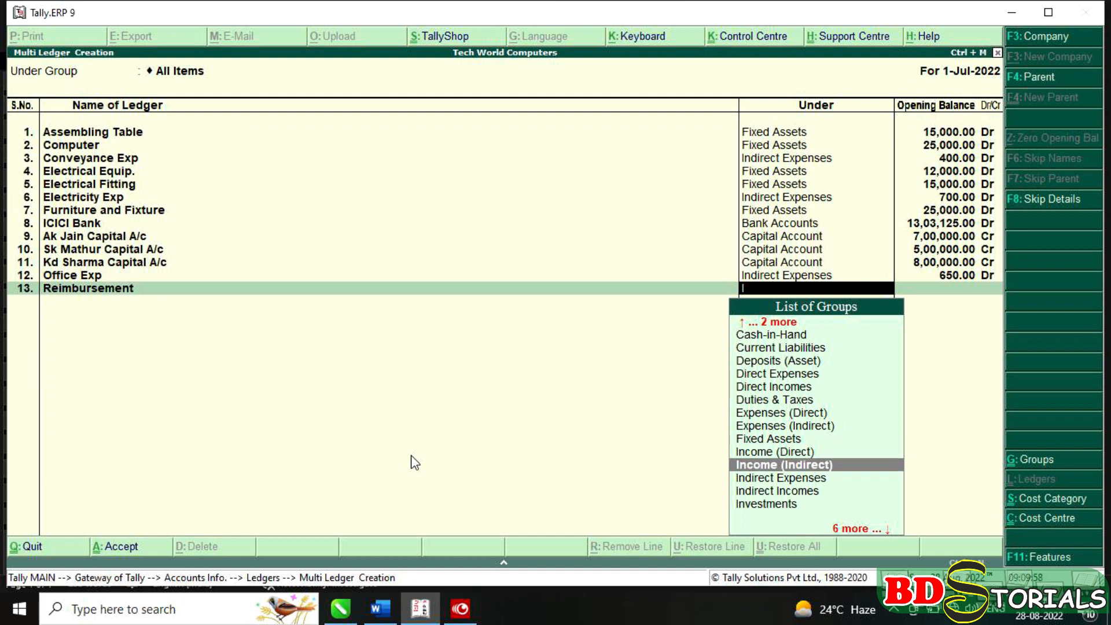
pyautogui.press('Up')
pyautogui.press('Return')
pyautogui.write('100000')
pyautogui.press('Return')
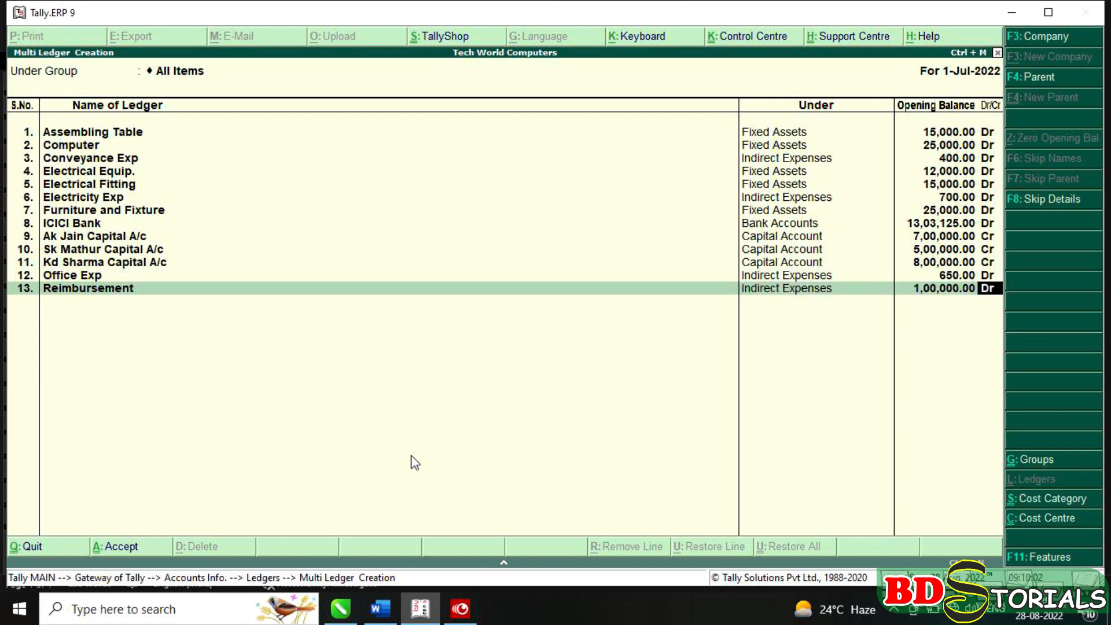
pyautogui.press('Return')
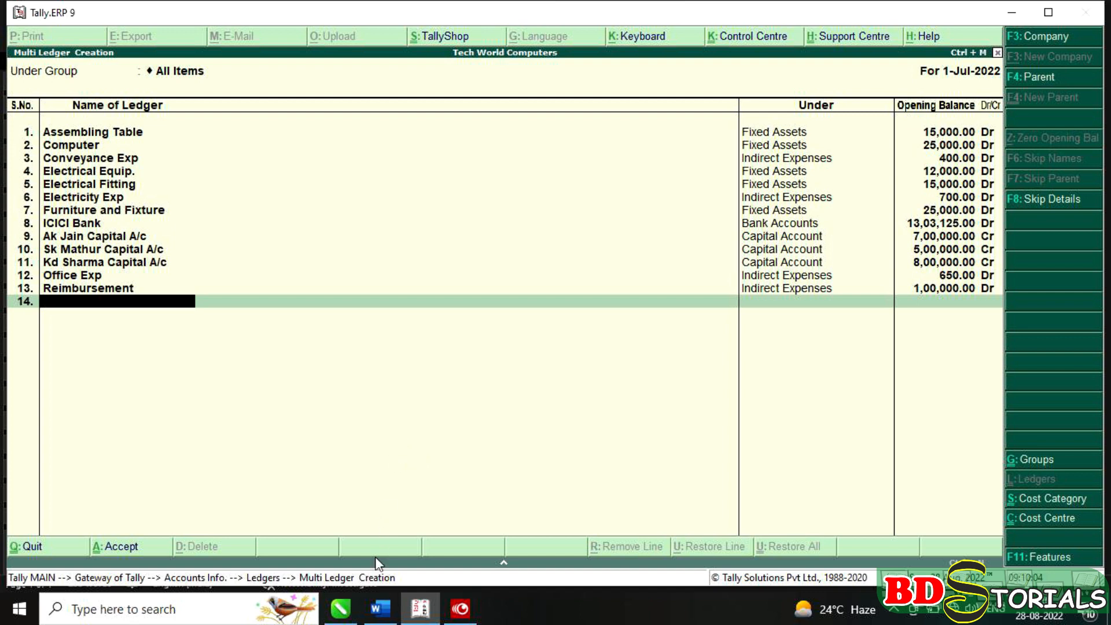
# Look up the row after Reimbursement in Word and add the Rent Exp ledger in Tally under Indirect Expenses with opening balance 5,000.
pyautogui.click(380, 608)
pyautogui.scroll(-3, 355, 360)
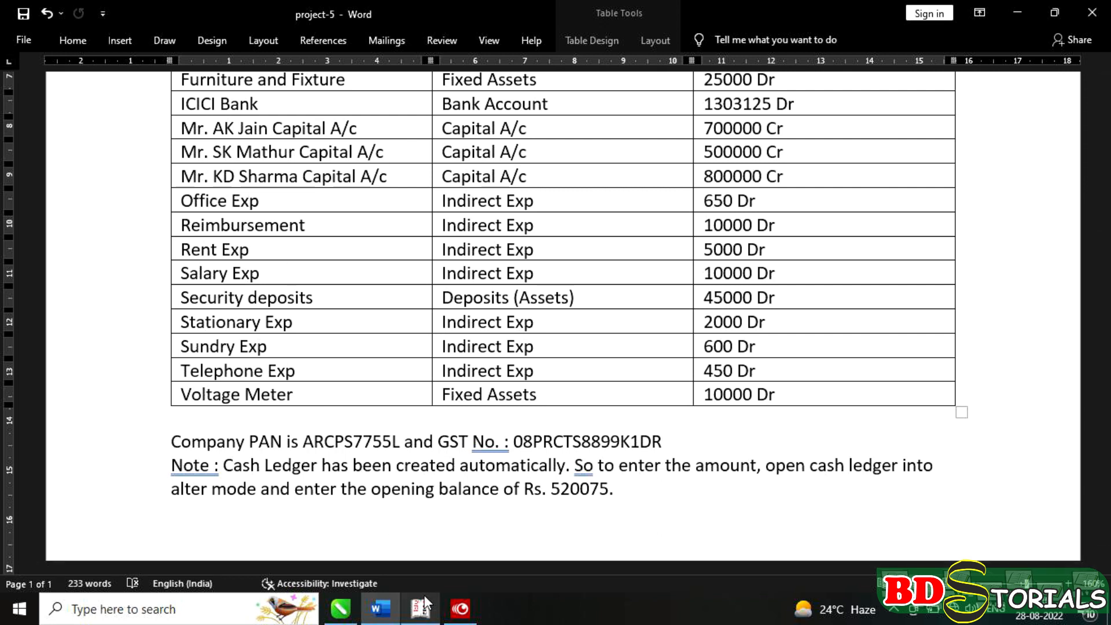
pyautogui.click(419, 609)
pyautogui.write('Rent Exp')
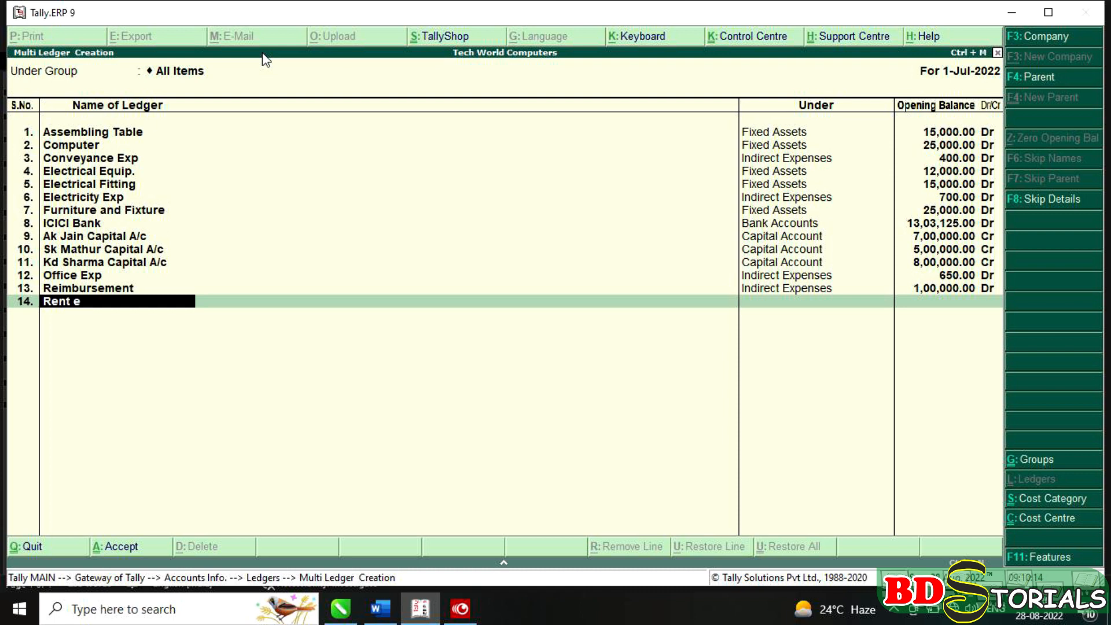
pyautogui.press('Return')
pyautogui.write('I')
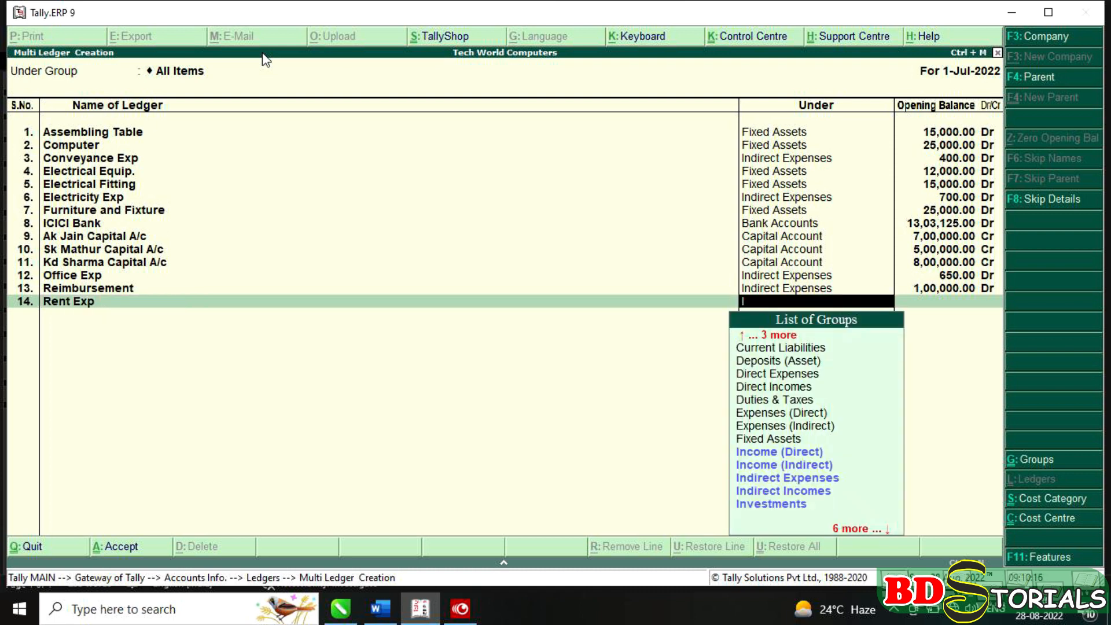
pyautogui.press('Down')
pyautogui.press('Down')
pyautogui.press('Down')
pyautogui.press('Return')
pyautogui.write('5000')
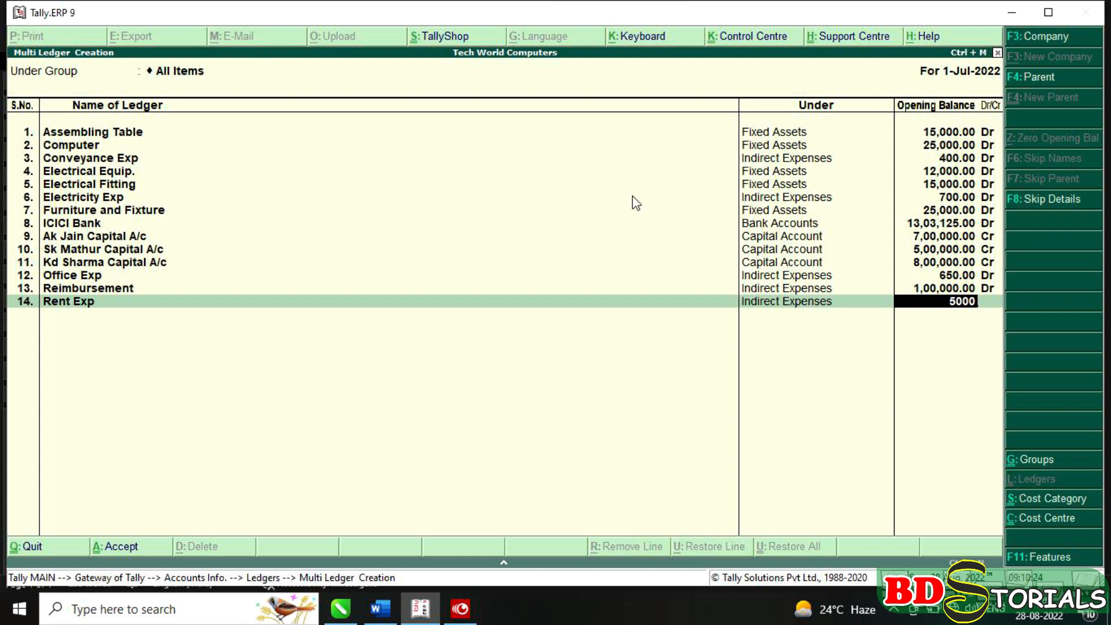
# Correct the Reimbursement ledger's opening balance to 10,000 Dr and complete the Rent Exp row as Dr.
pyautogui.click(947, 288)
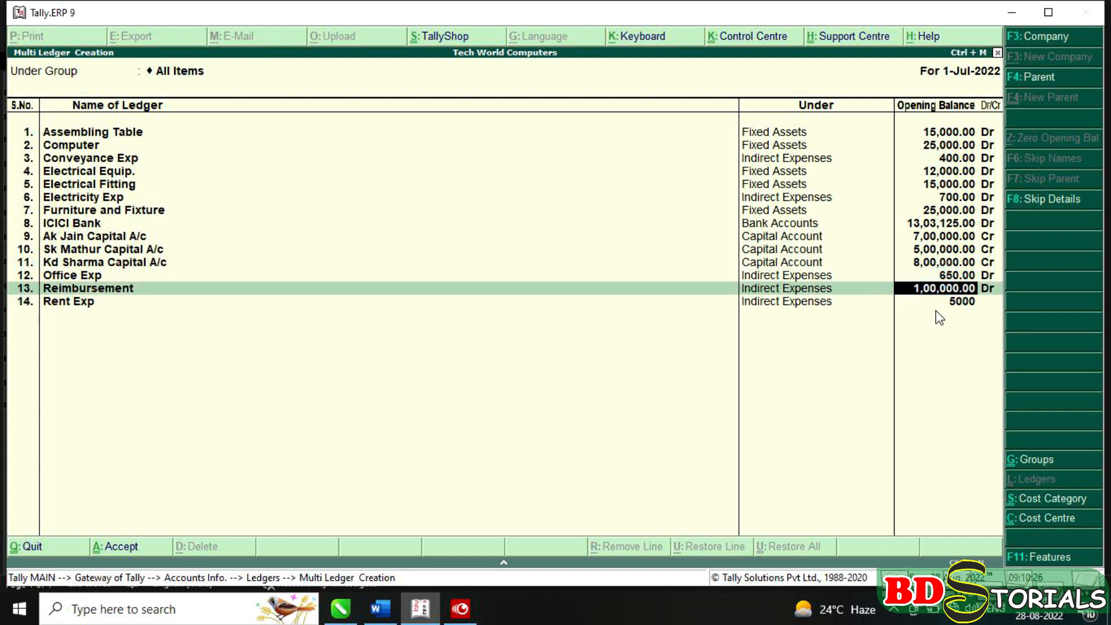
pyautogui.write('10,000')
pyautogui.press('Return')
pyautogui.press('Return')
pyautogui.press('Return')
pyautogui.press('Return')
pyautogui.press('Return')
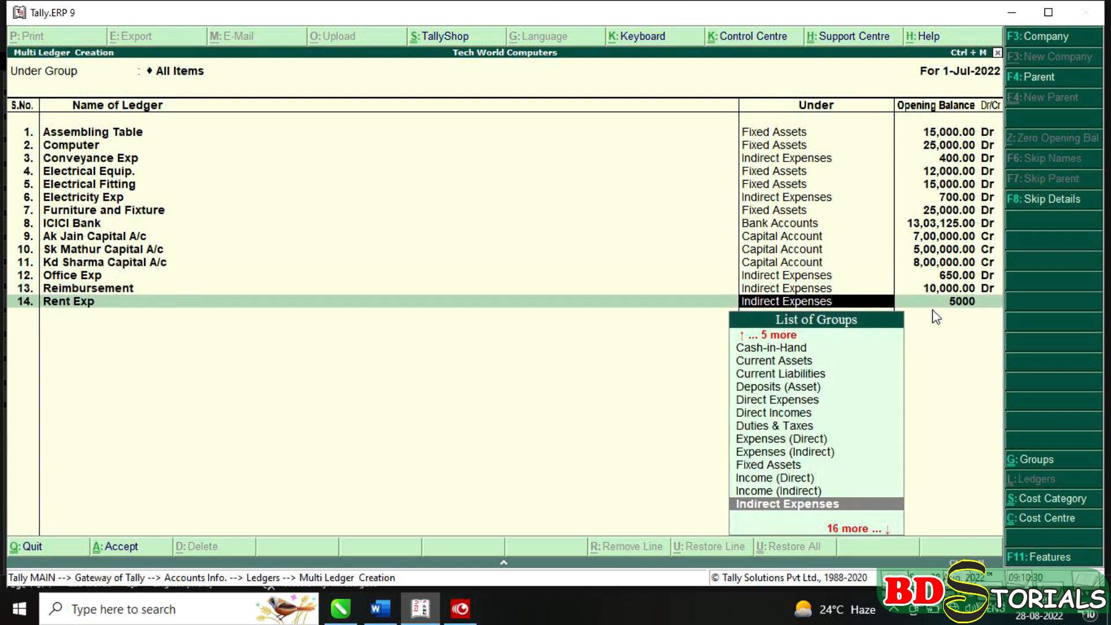
pyautogui.press('Return')
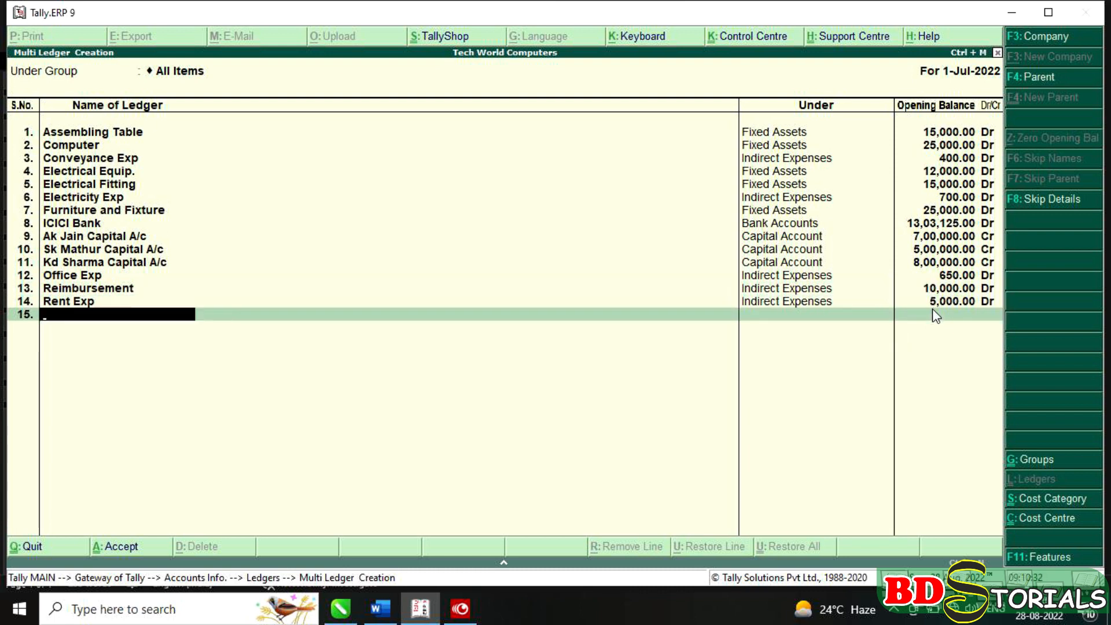
# Look up the row after Rent Exp in Word and add the Salary Exp ledger in Tally under Indirect Expenses with opening balance 10,000 Dr.
pyautogui.click(380, 609)
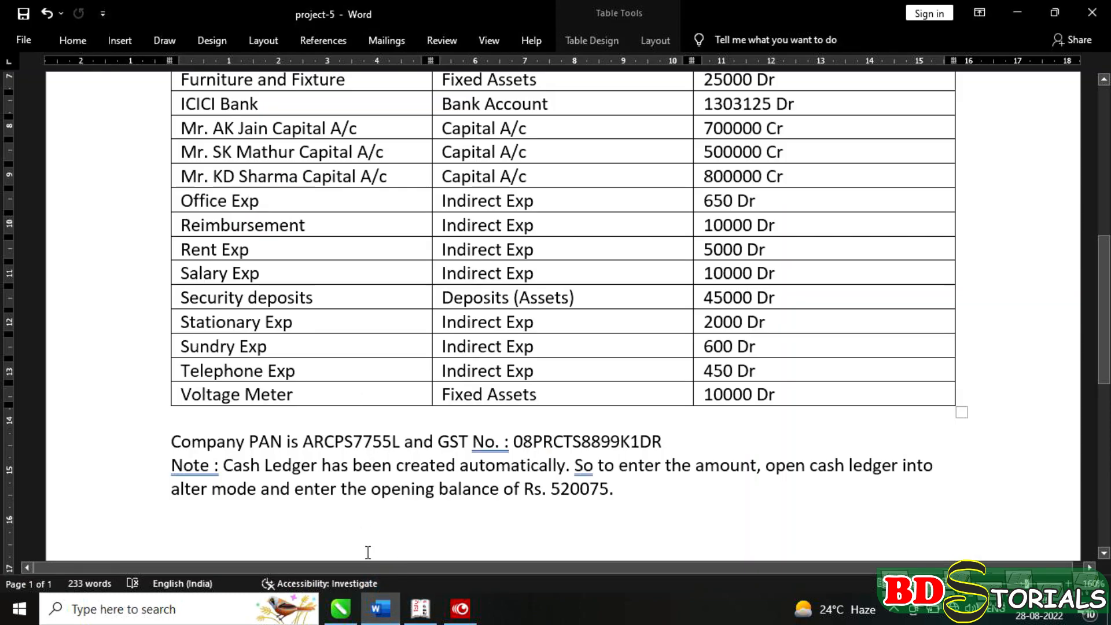
pyautogui.click(421, 609)
pyautogui.write('Salary Exp')
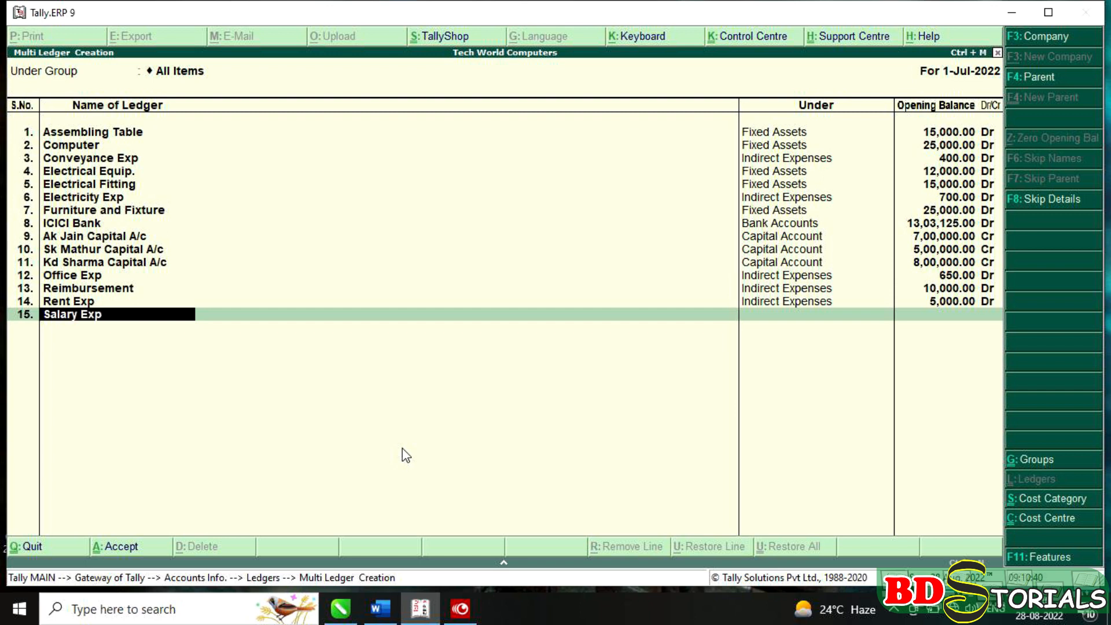
pyautogui.press('Return')
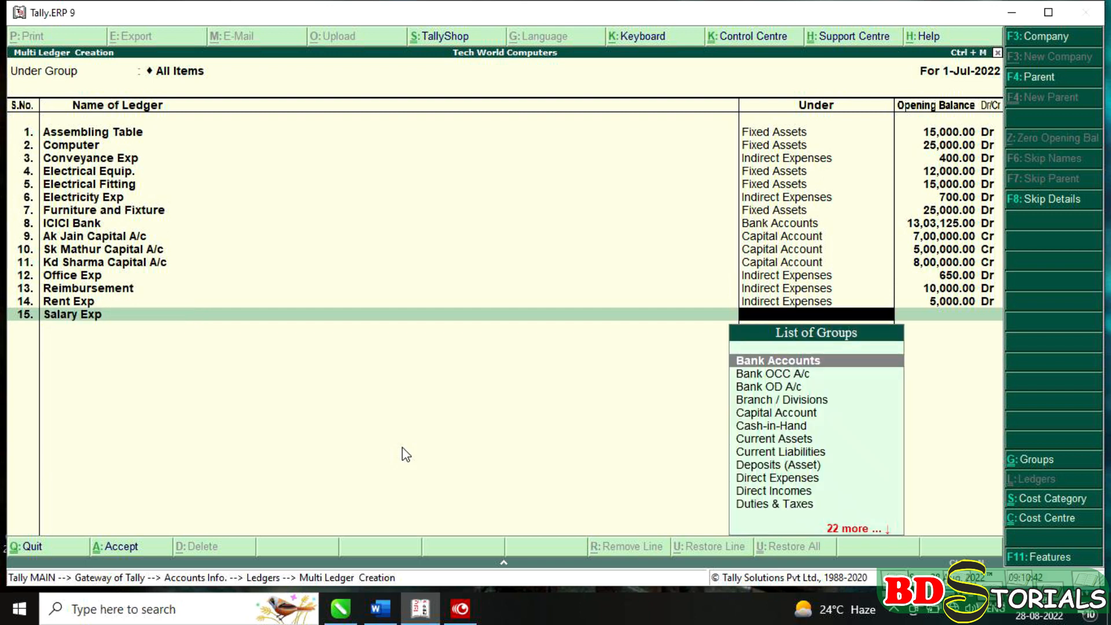
pyautogui.write('ind')
pyautogui.press('Return')
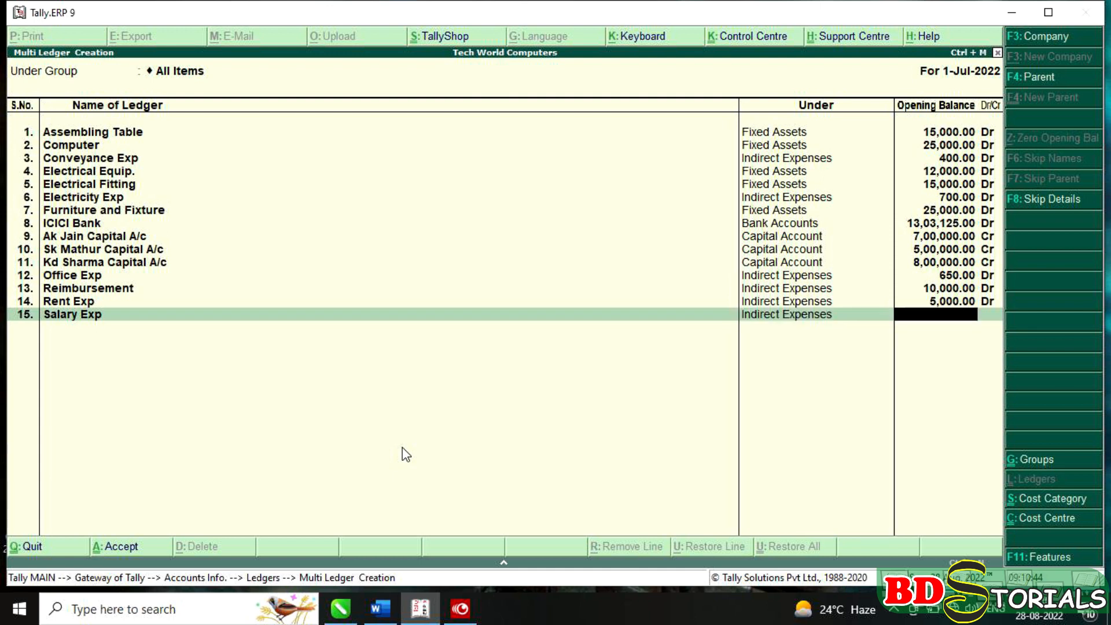
pyautogui.write('10000')
pyautogui.press('Return')
pyautogui.press('Return')
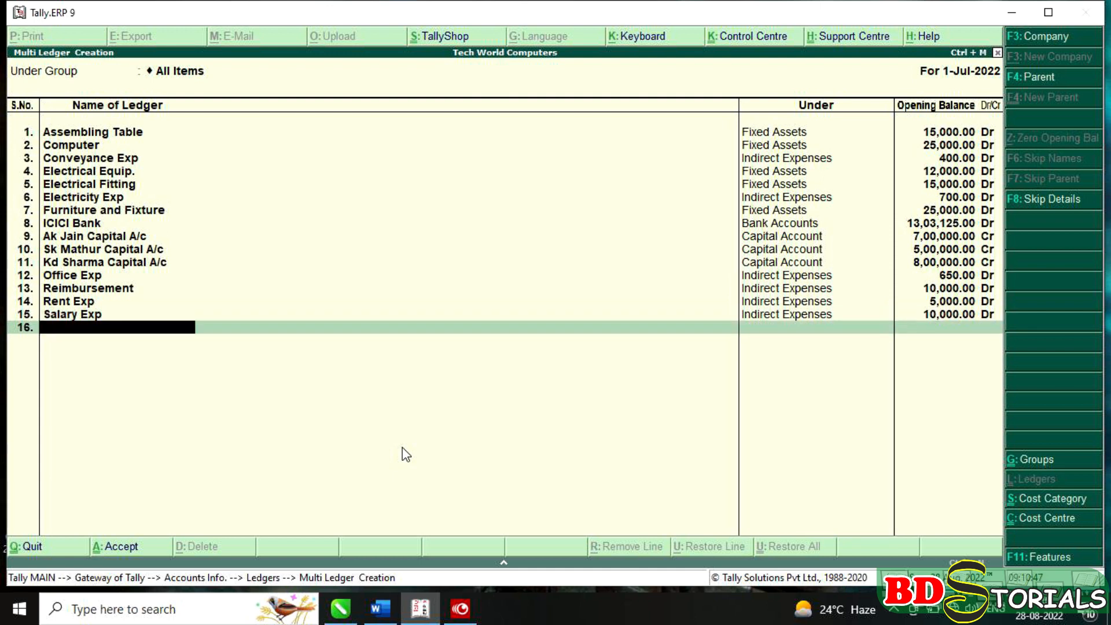
# Look up the row after Salary Exp in Word and add the Security Deposits ledger in Tally under Deposits (Asset) with opening balance 45,000 Dr.
pyautogui.click(381, 610)
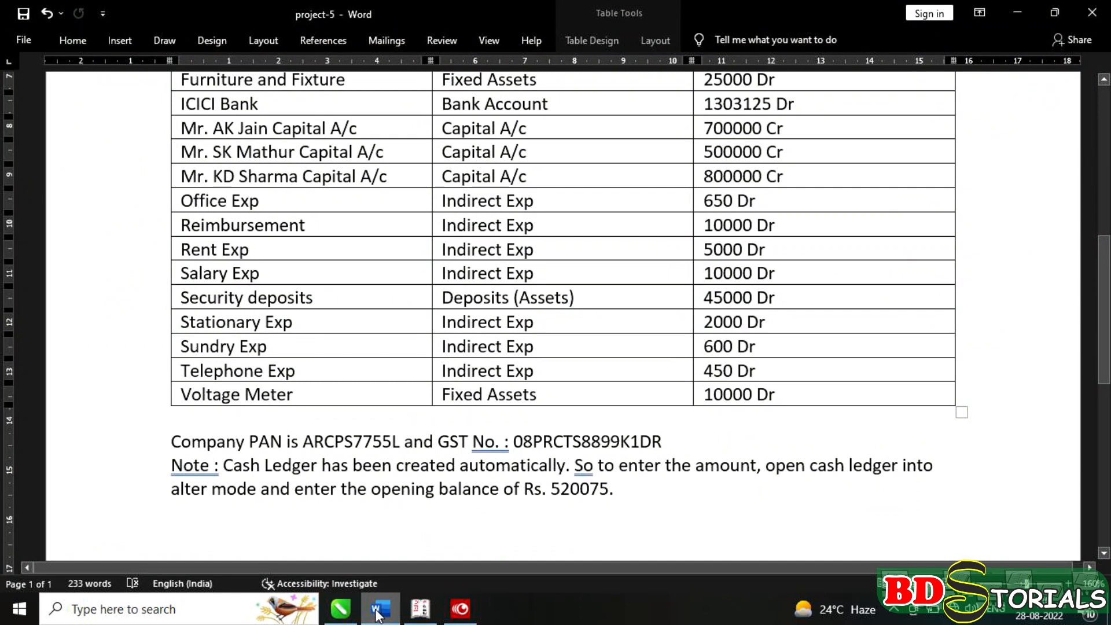
pyautogui.click(377, 611)
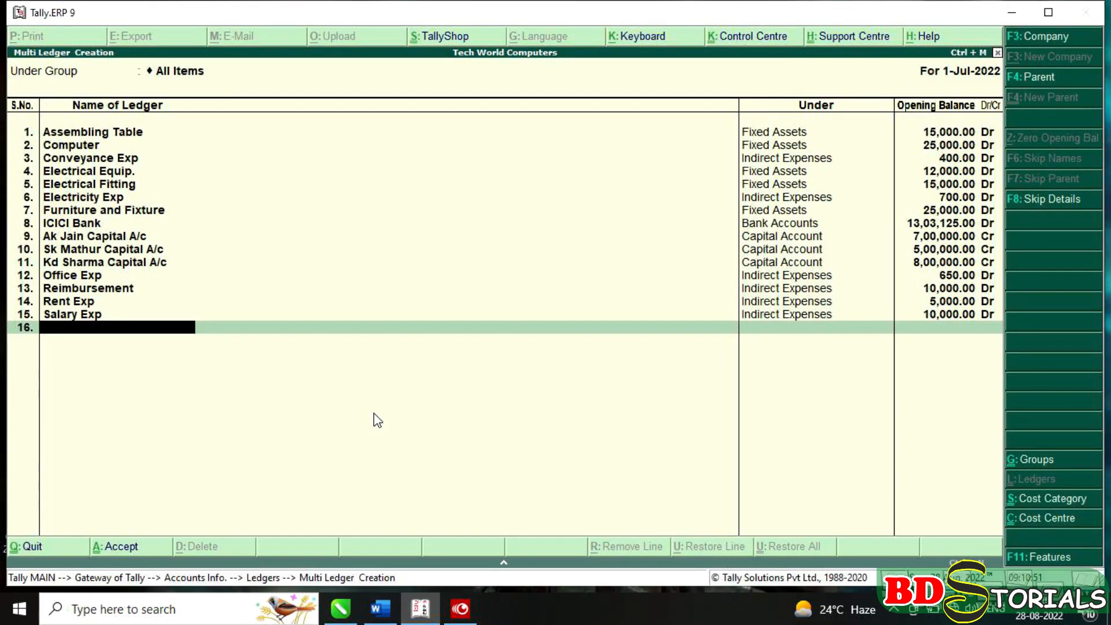
pyautogui.click(380, 610)
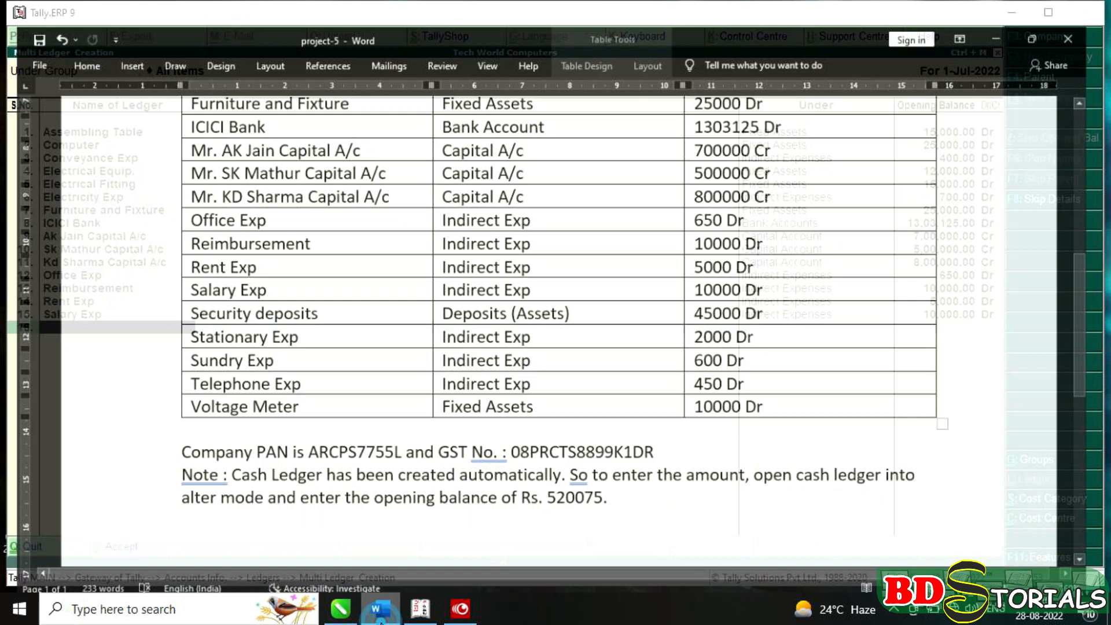
pyautogui.click(380, 612)
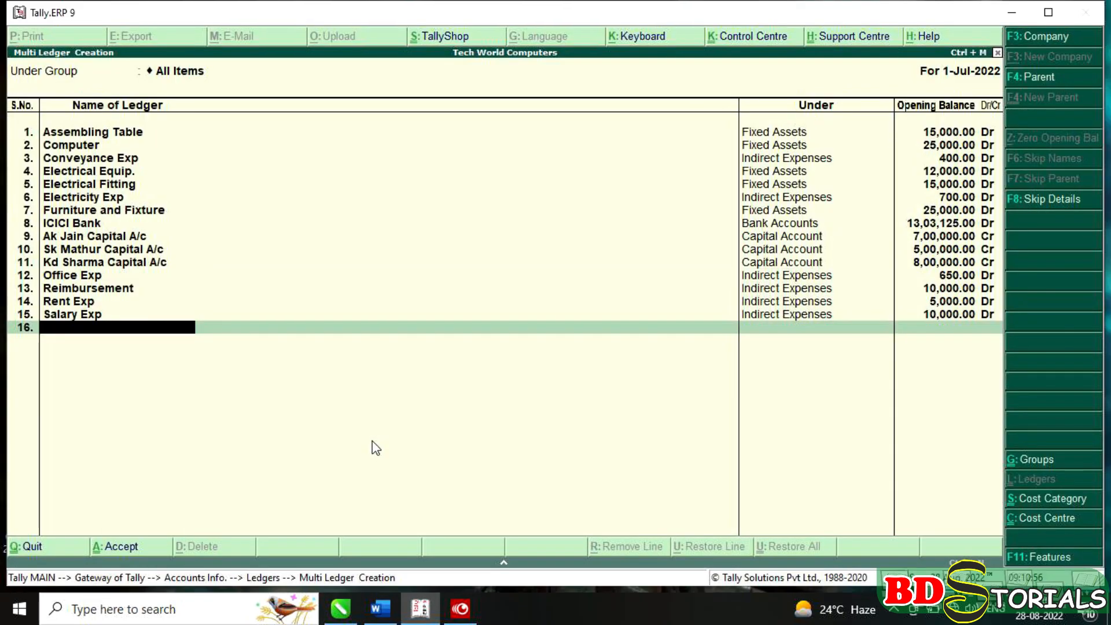
pyautogui.write('Security Deposits')
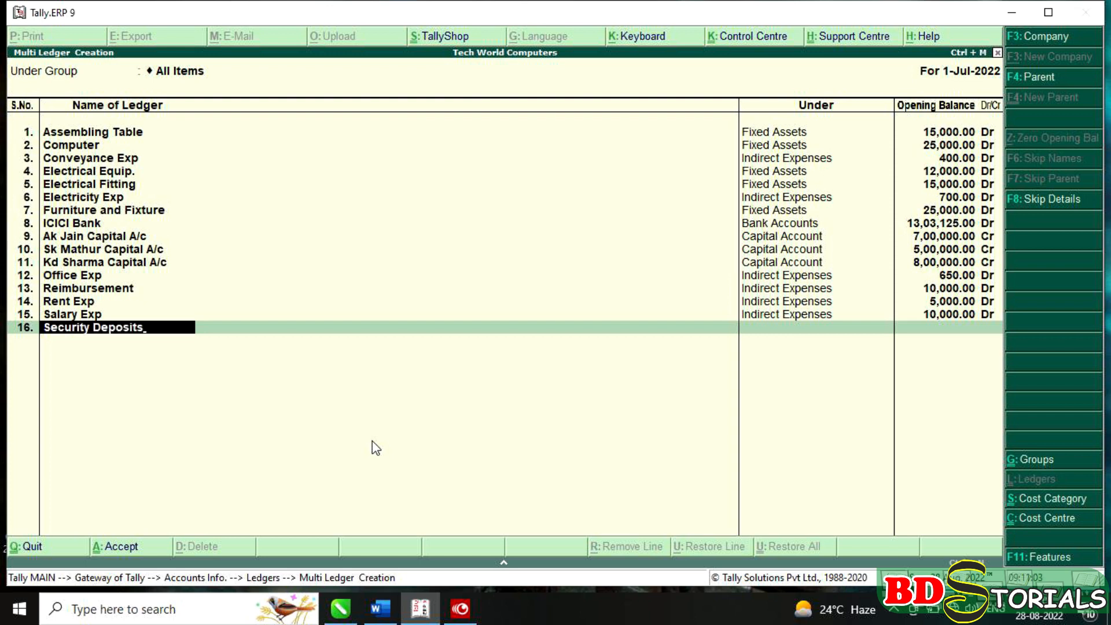
pyautogui.press('Return')
pyautogui.write('D')
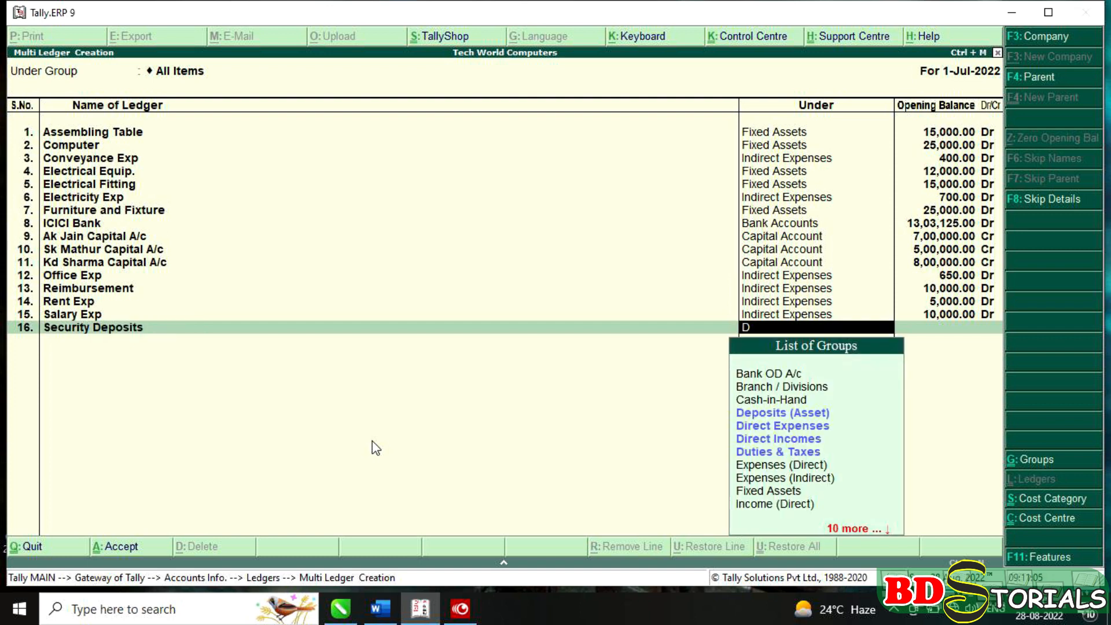
pyautogui.press('Return')
pyautogui.write('45000')
pyautogui.press('Return')
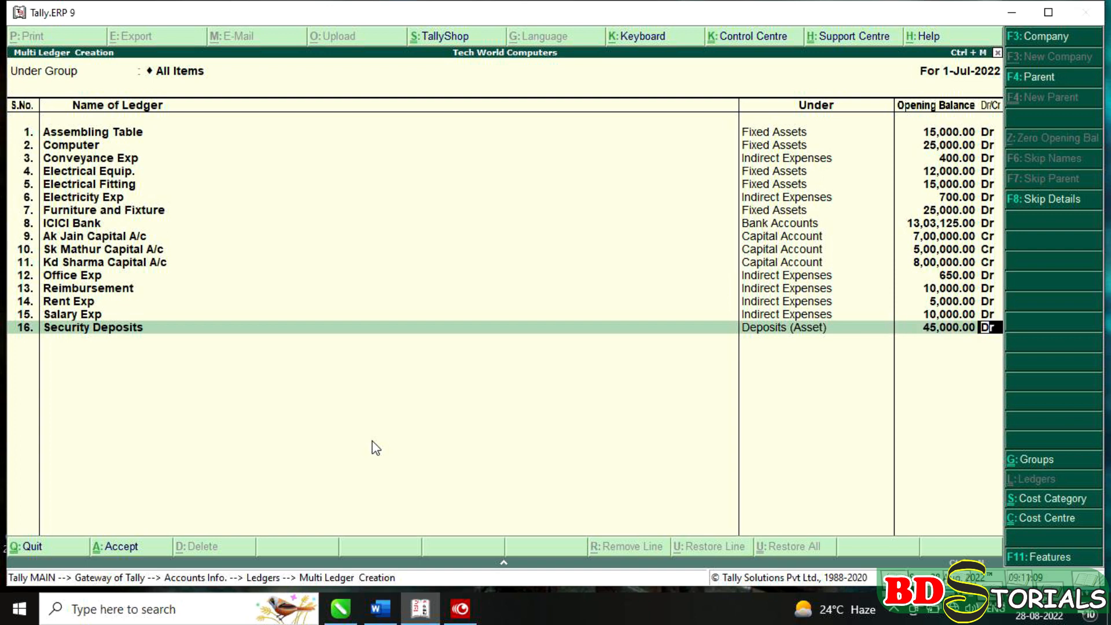
pyautogui.press('Return')
# Look up the row after Security deposits in Word and add the Stationary Exp ledger in Tally under Indirect Expenses with opening balance 2,000 Dr.
pyautogui.click(386, 606)
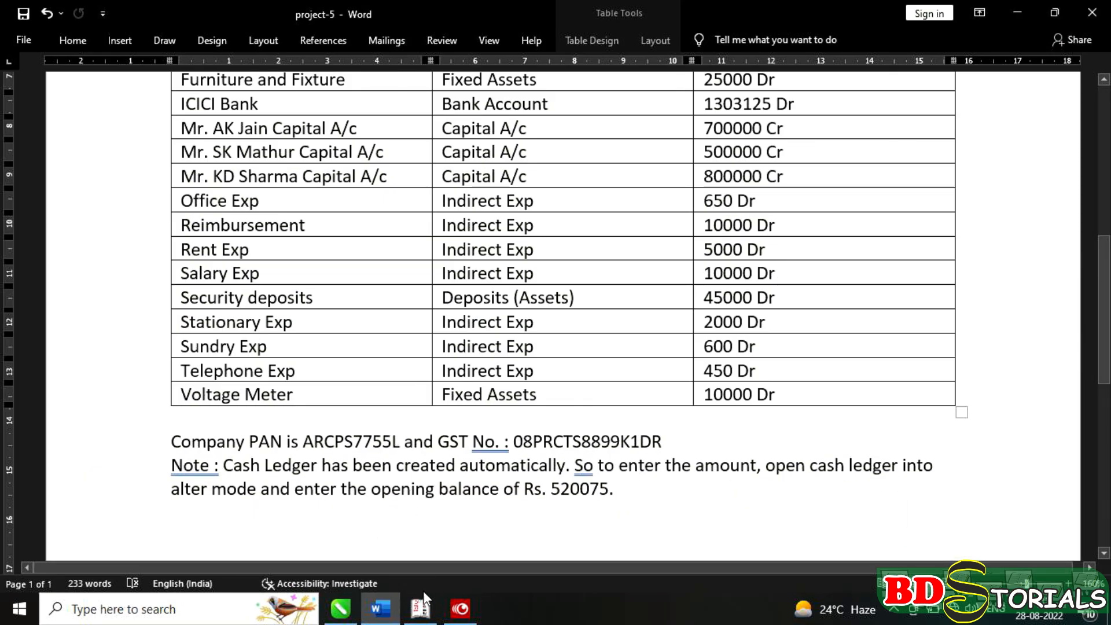
pyautogui.moveTo(427, 617)
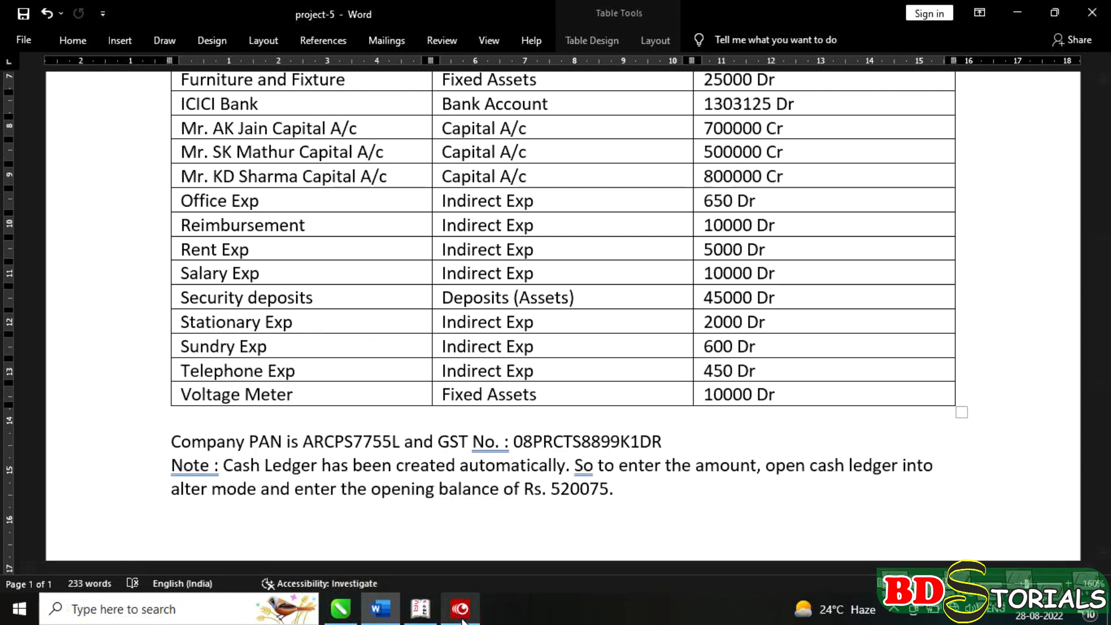
pyautogui.click(420, 609)
pyautogui.write('S')
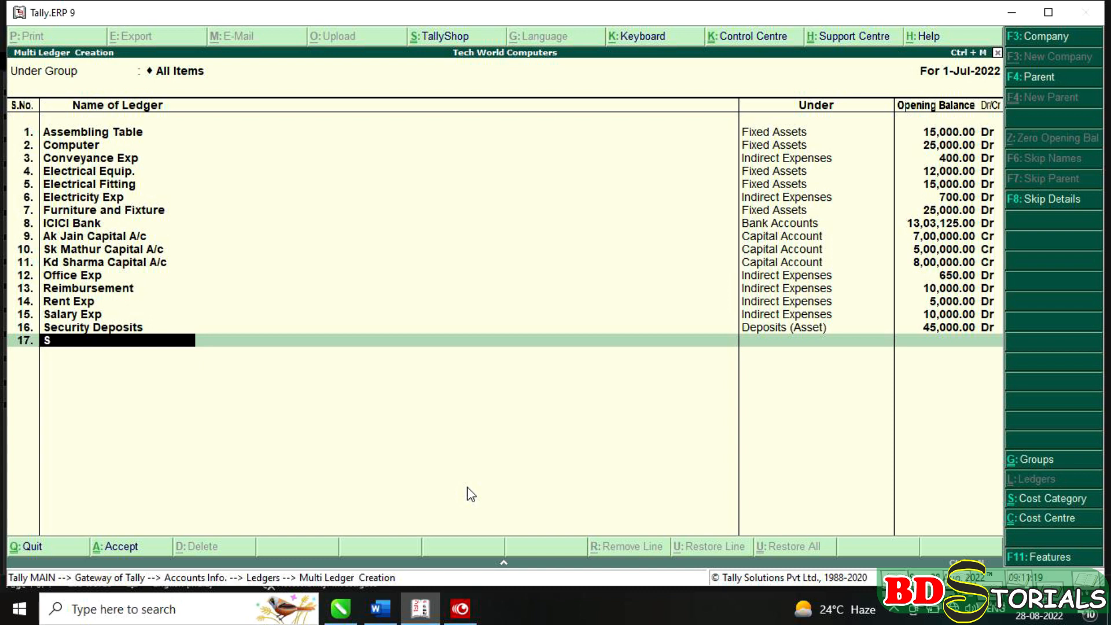
pyautogui.write('tationary exp')
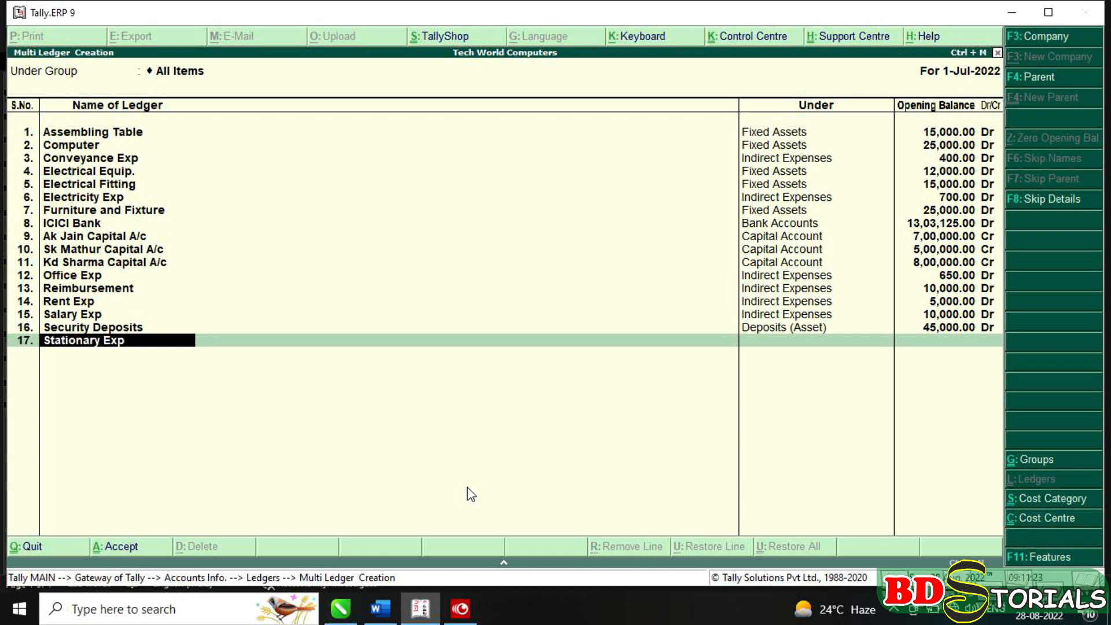
pyautogui.press('Return')
pyautogui.write('I')
pyautogui.press('Down')
pyautogui.press('Down')
pyautogui.press('Down')
pyautogui.press('Down')
pyautogui.press('Up')
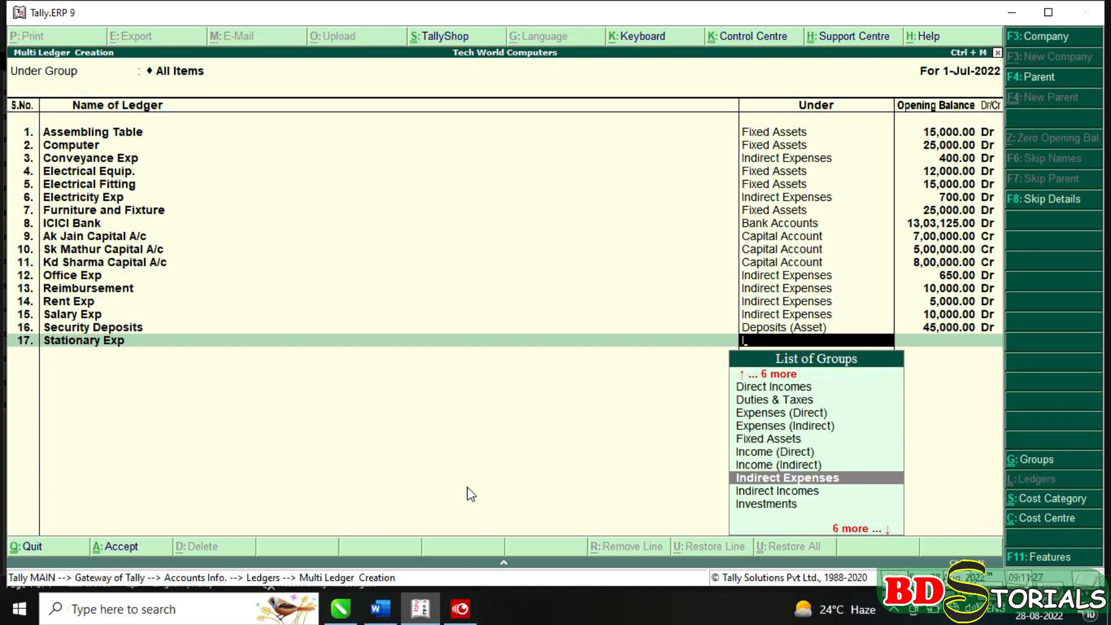
pyautogui.press('Return')
pyautogui.write('2,000')
pyautogui.press('Return')
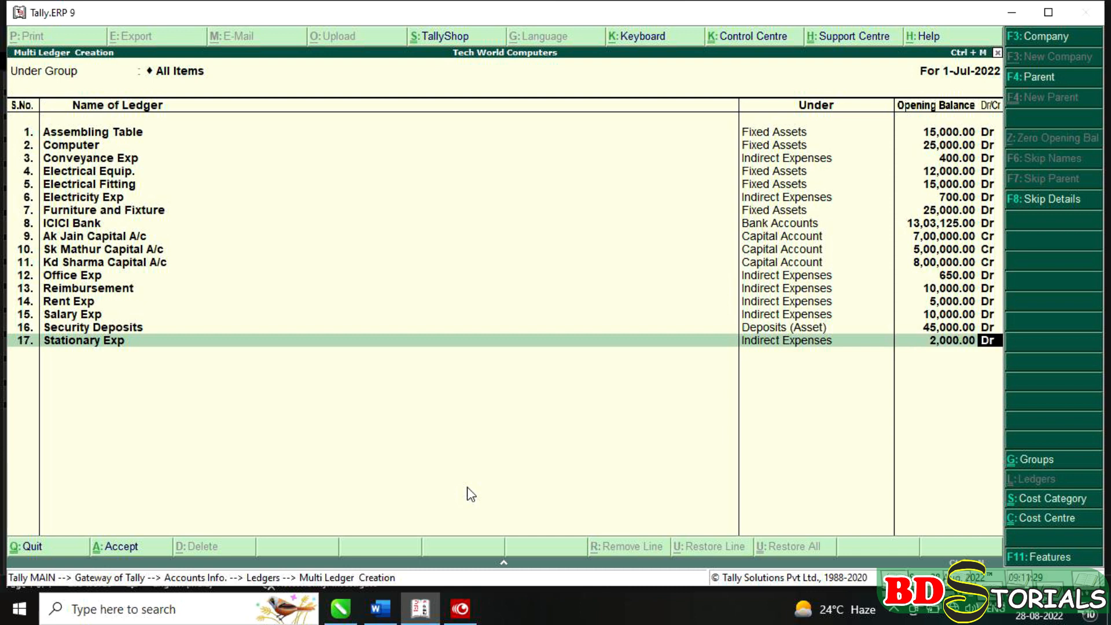
pyautogui.press('Return')
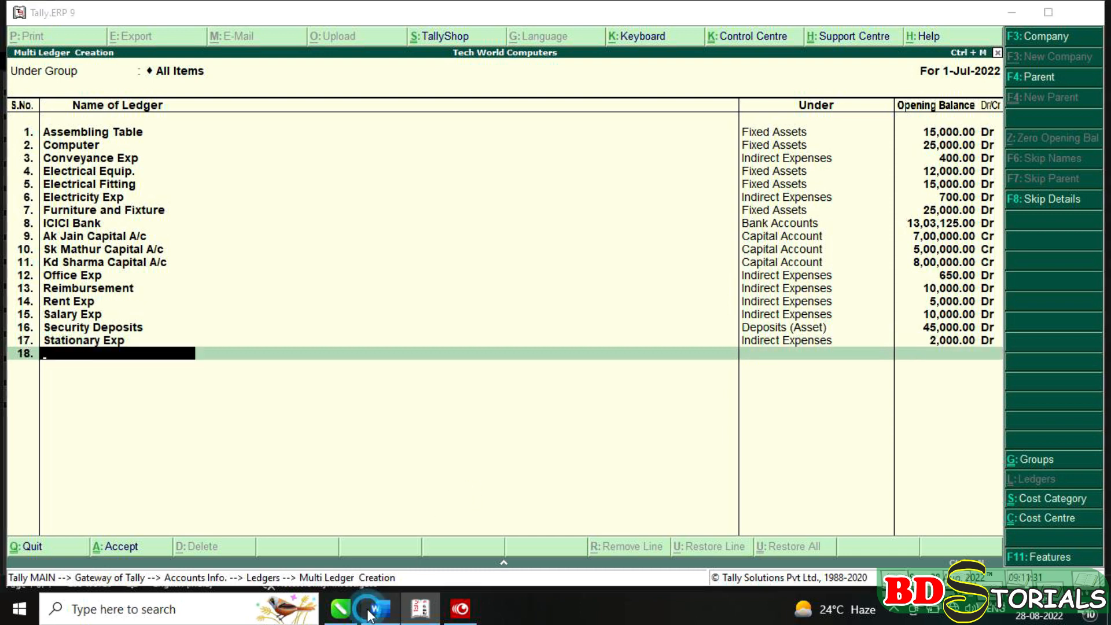
# Look up the row after Stationary Exp in Word and add the Sundry Exp ledger in Tally under Indirect Expenses with opening balance 600 Dr.
pyautogui.click(370, 605)
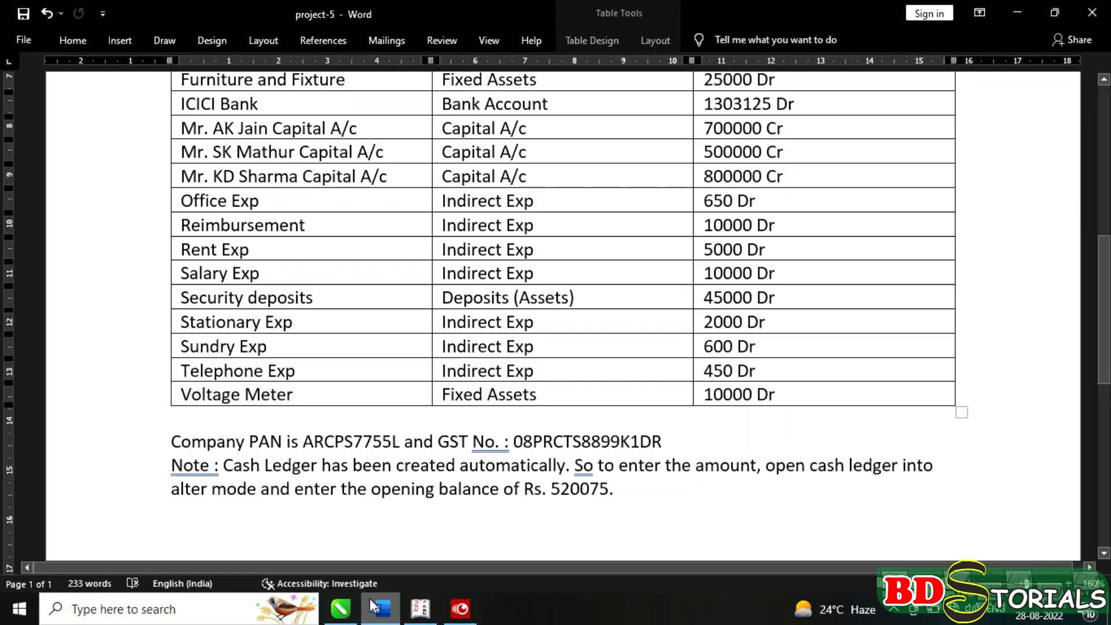
pyautogui.click(420, 608)
pyautogui.write('Sundry Exp')
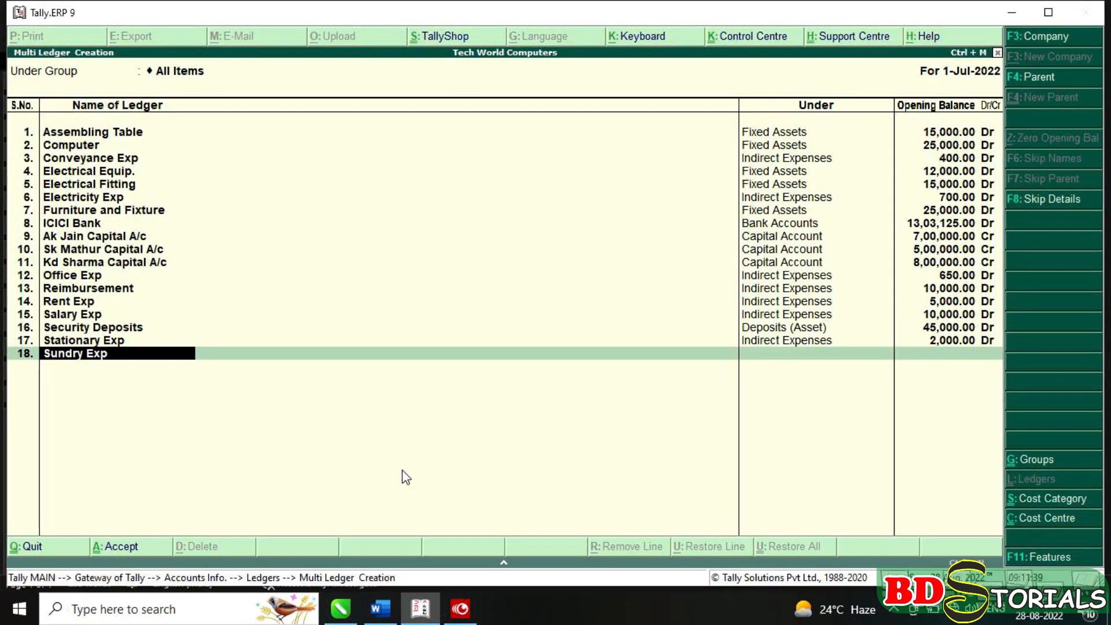
pyautogui.press('Return')
pyautogui.write('I')
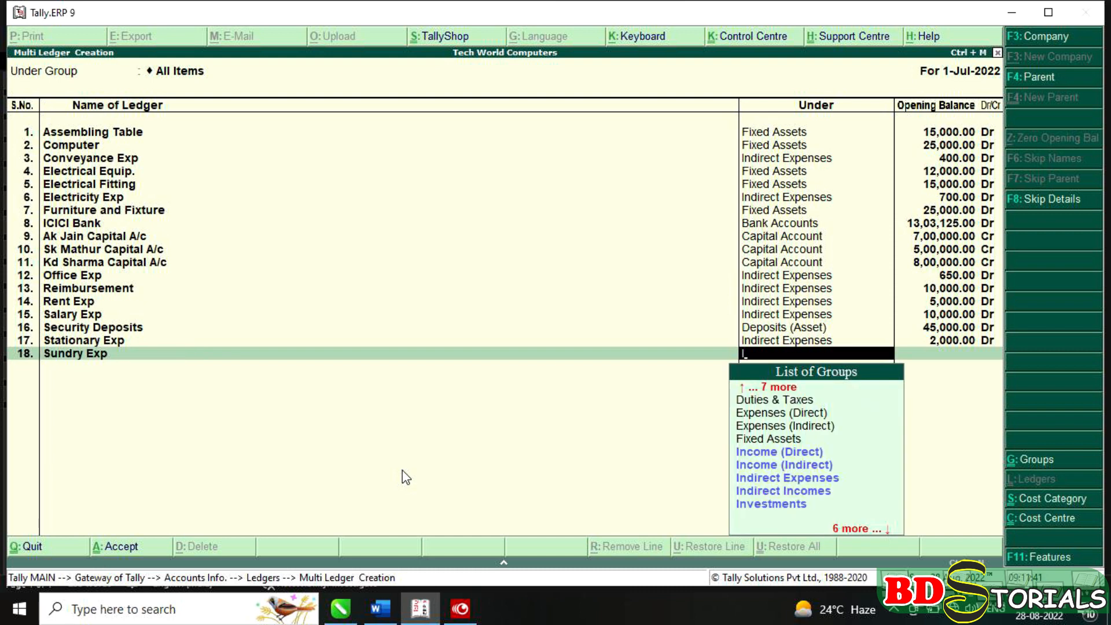
pyautogui.press('Down')
pyautogui.press('Down')
pyautogui.press('Down')
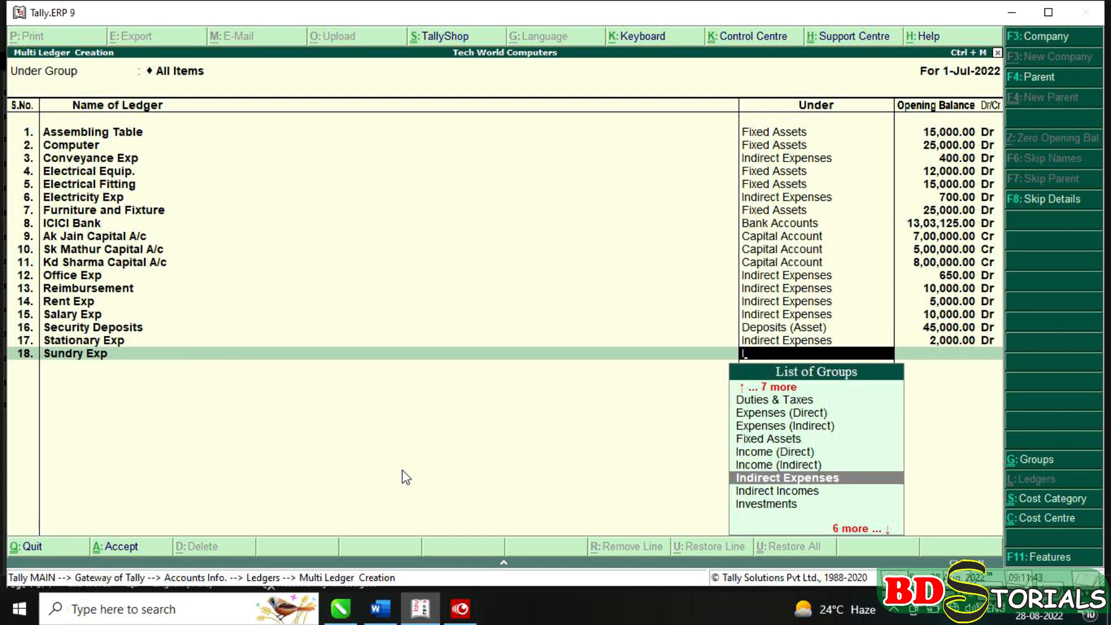
pyautogui.press('Return')
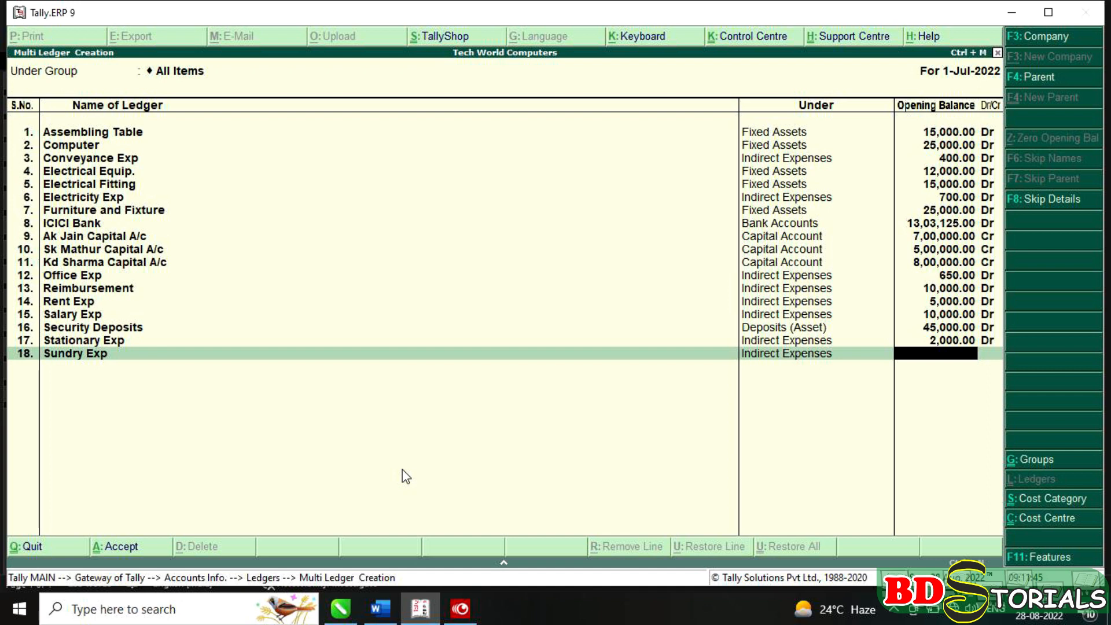
pyautogui.write('600')
pyautogui.press('Return')
pyautogui.press('Return')
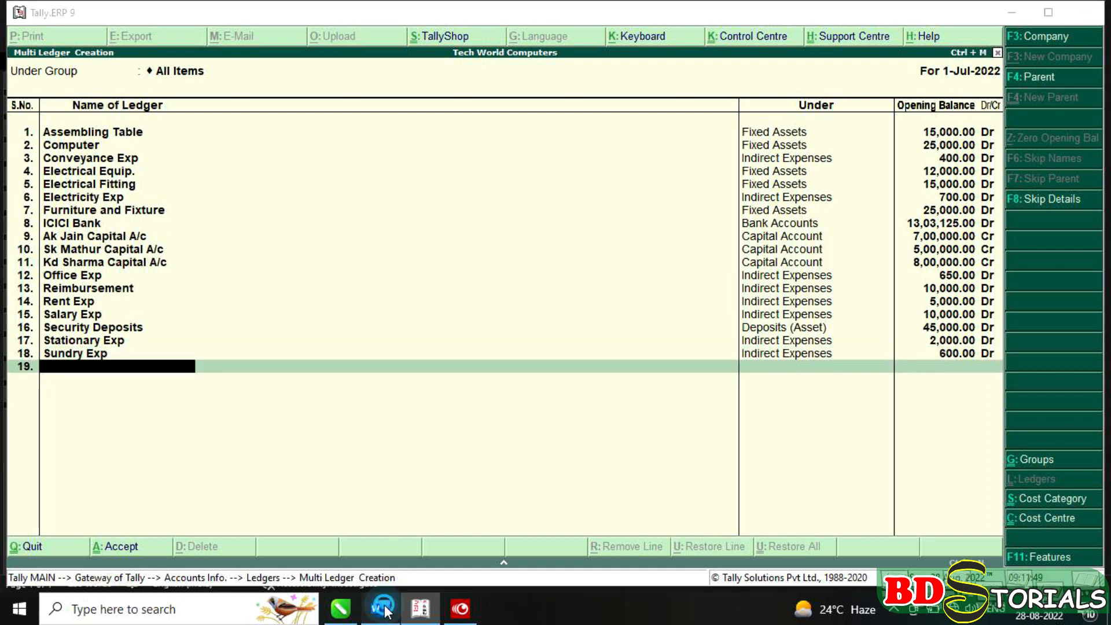
# Look up the row after Sundry Exp in Word and add the Telephone Exp ledger in Tally under Indirect Expenses with opening balance 450 Dr.
pyautogui.click(382, 609)
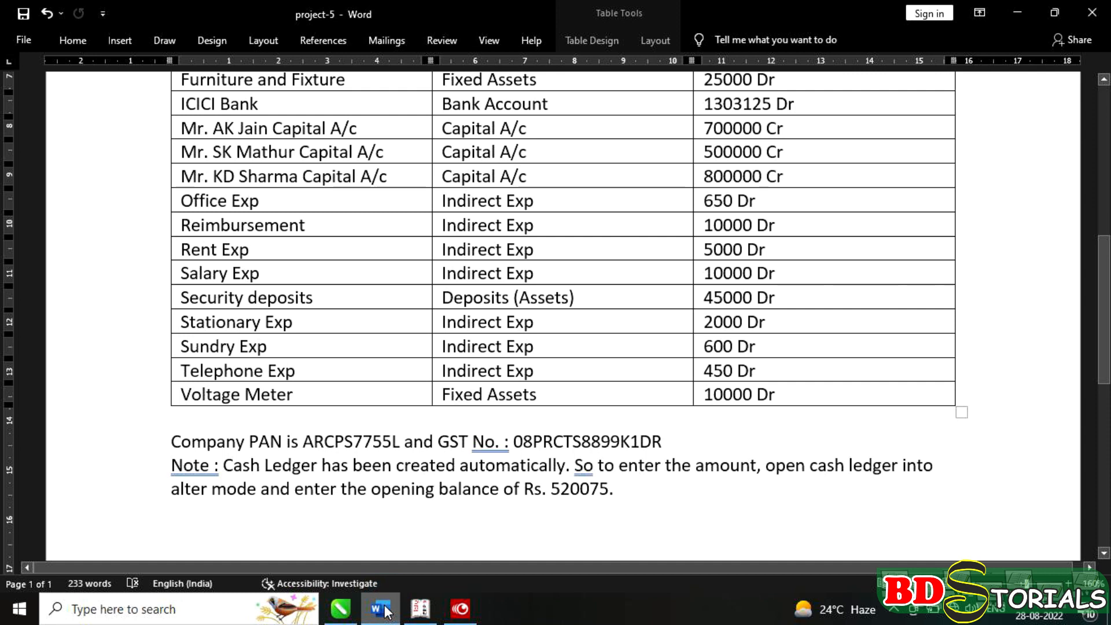
pyautogui.click(383, 608)
pyautogui.write('Telephon')
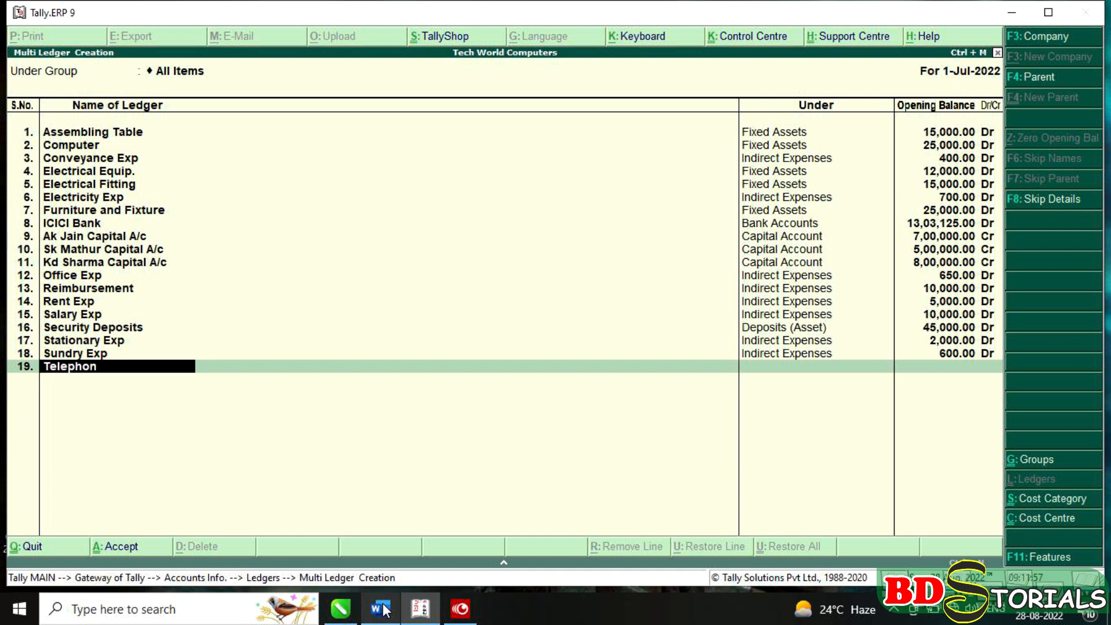
pyautogui.write('e Exp')
pyautogui.press('Return')
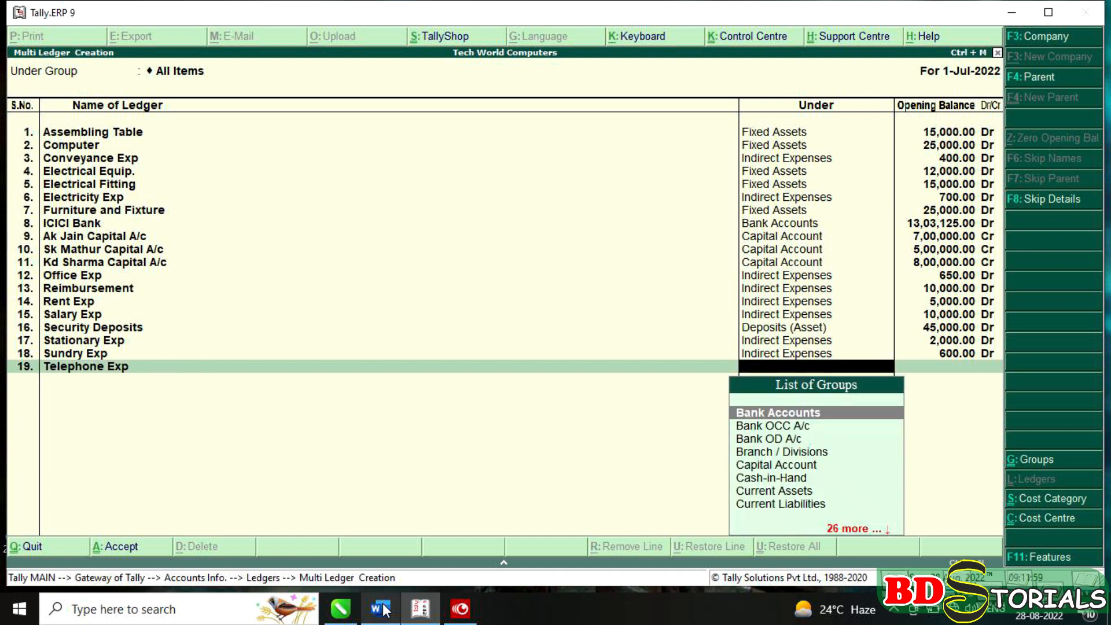
pyautogui.write('I')
pyautogui.press('Down')
pyautogui.press('Down')
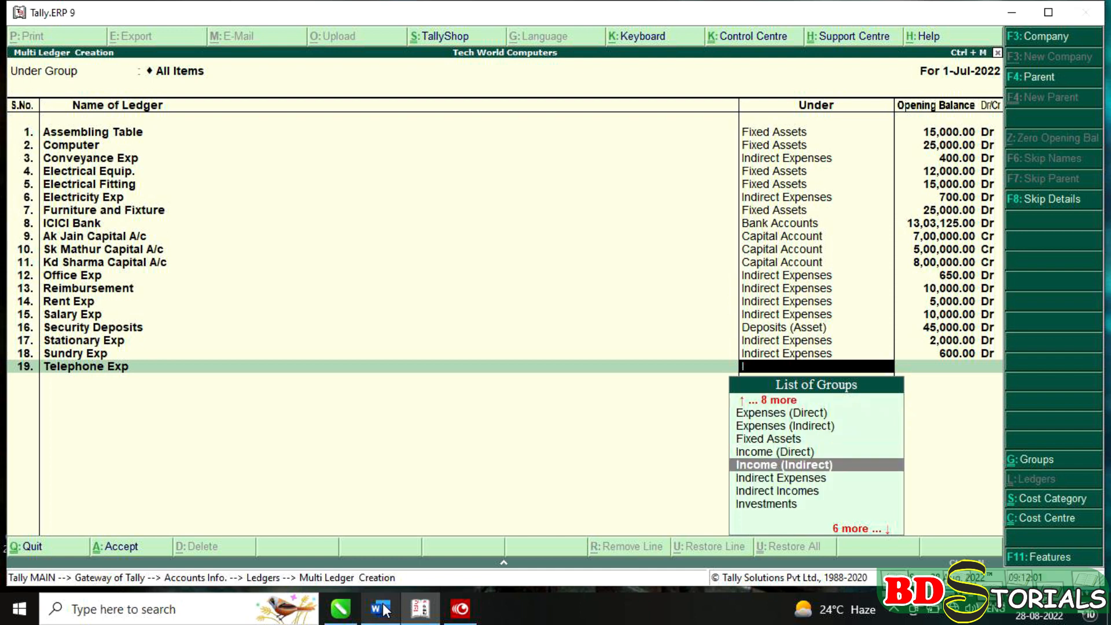
pyautogui.press('Return')
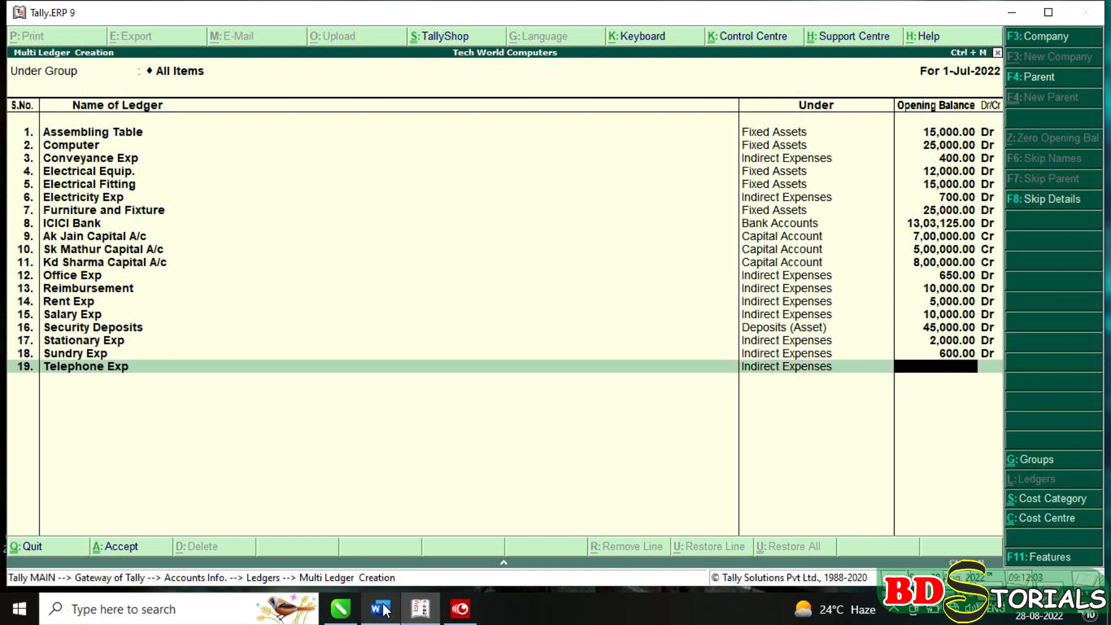
pyautogui.write('450')
pyautogui.press('Return')
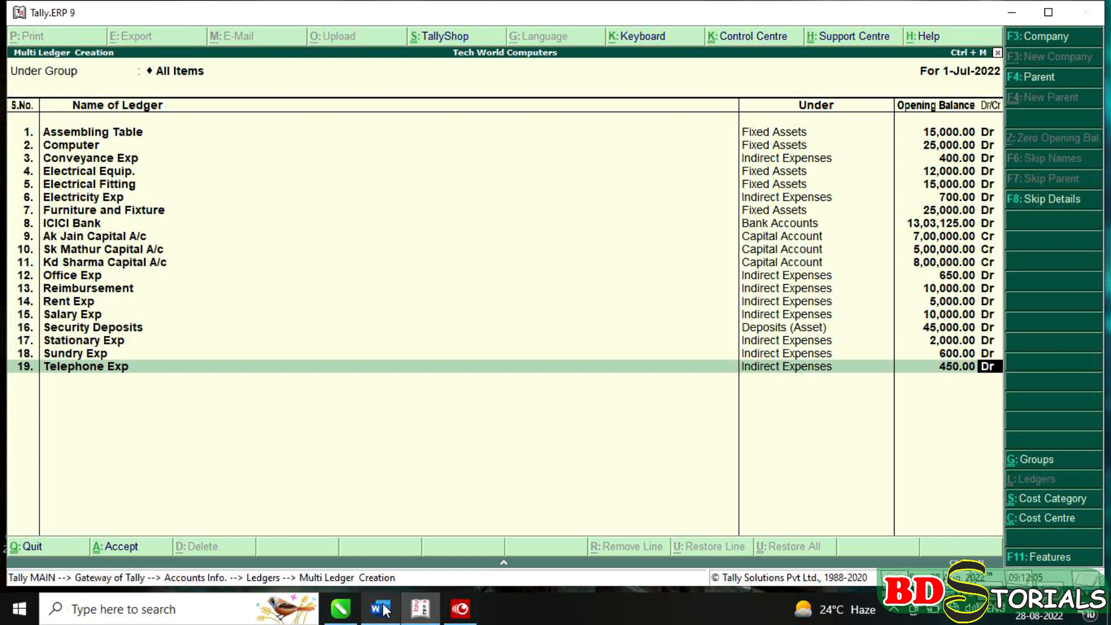
pyautogui.press('Return')
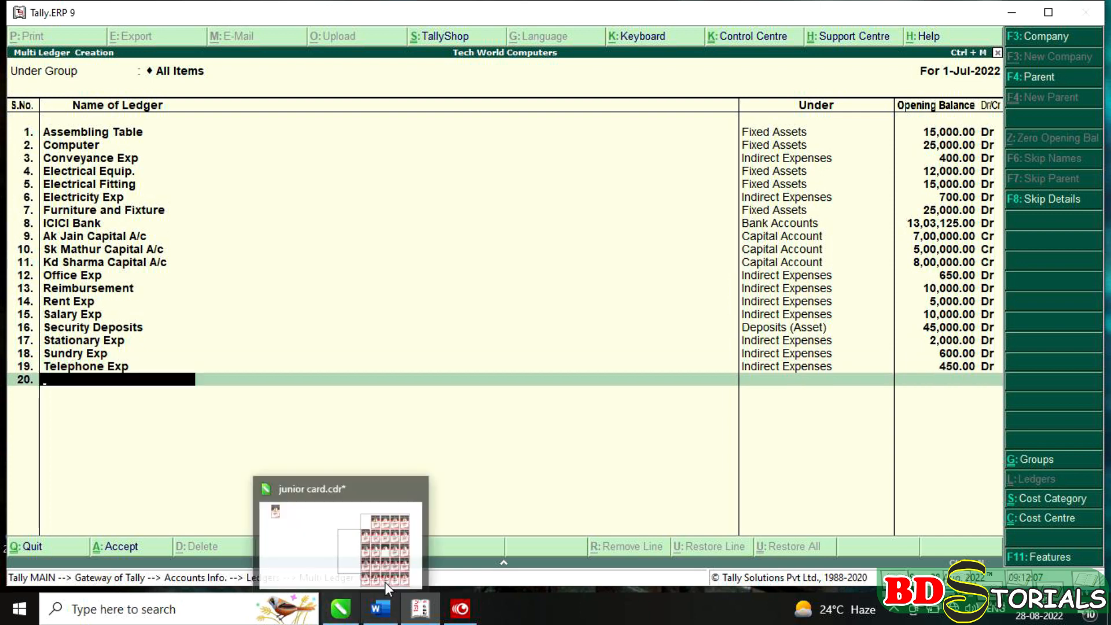
# Look up the row after Telephone Exp in Word and add the Voltage Meter ledger in Tally under Fixed Assets with opening balance 10,000 Dr.
pyautogui.click(379, 609)
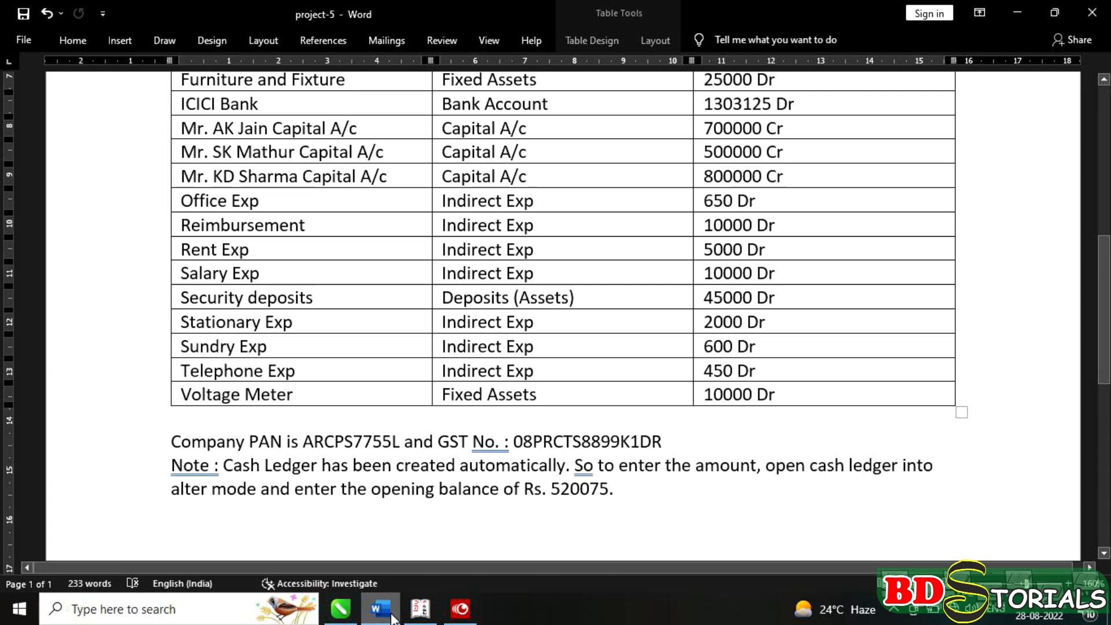
pyautogui.click(391, 607)
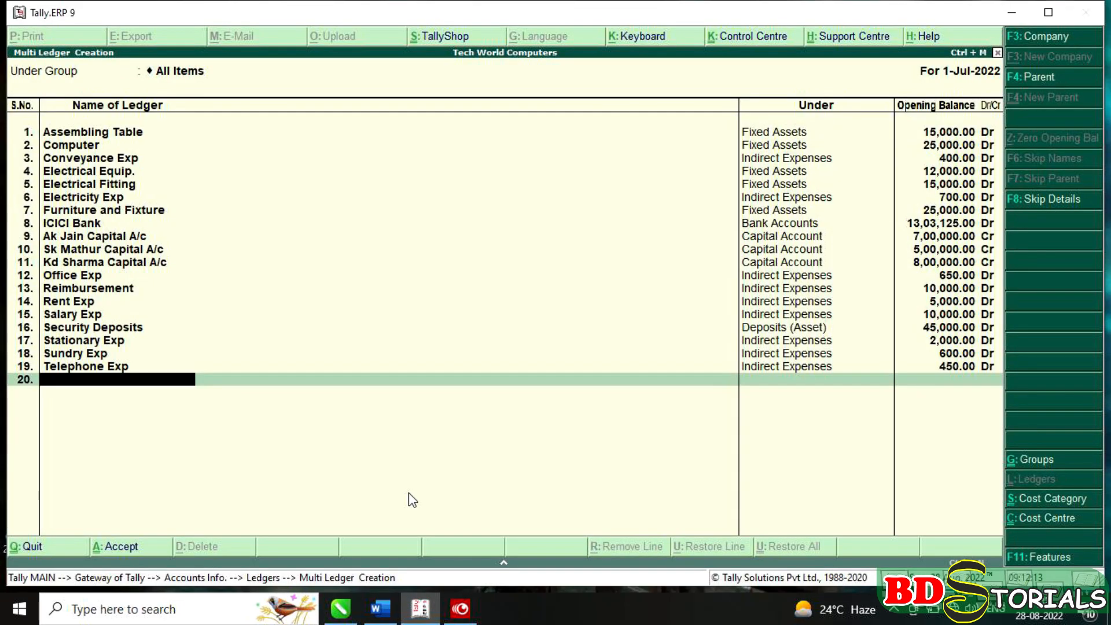
pyautogui.write('Voltage Meter')
pyautogui.press('Return')
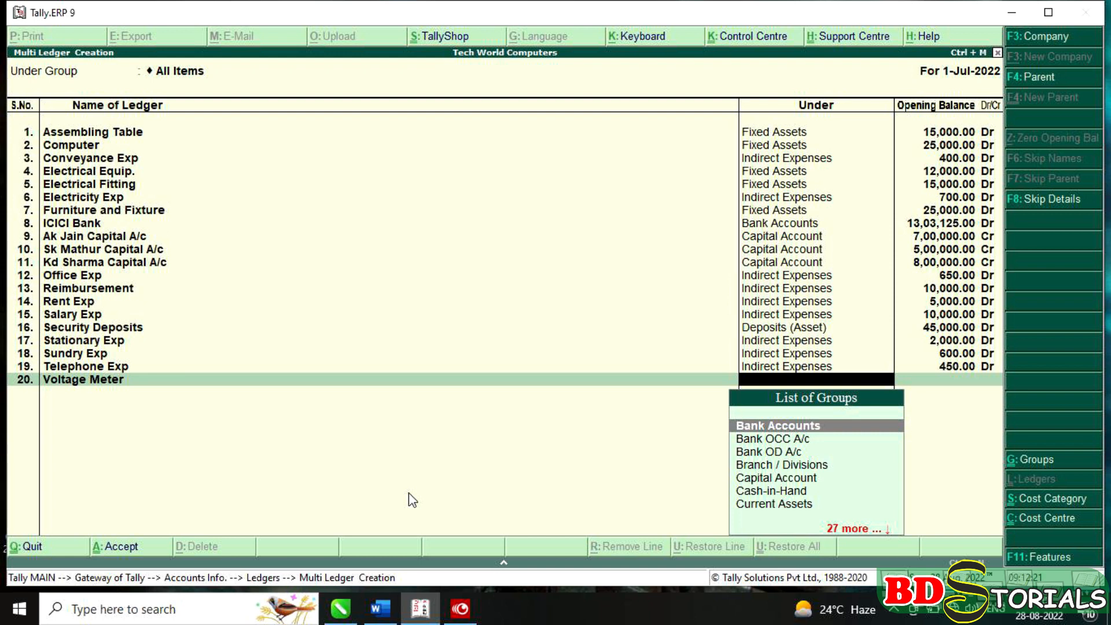
pyautogui.write('F')
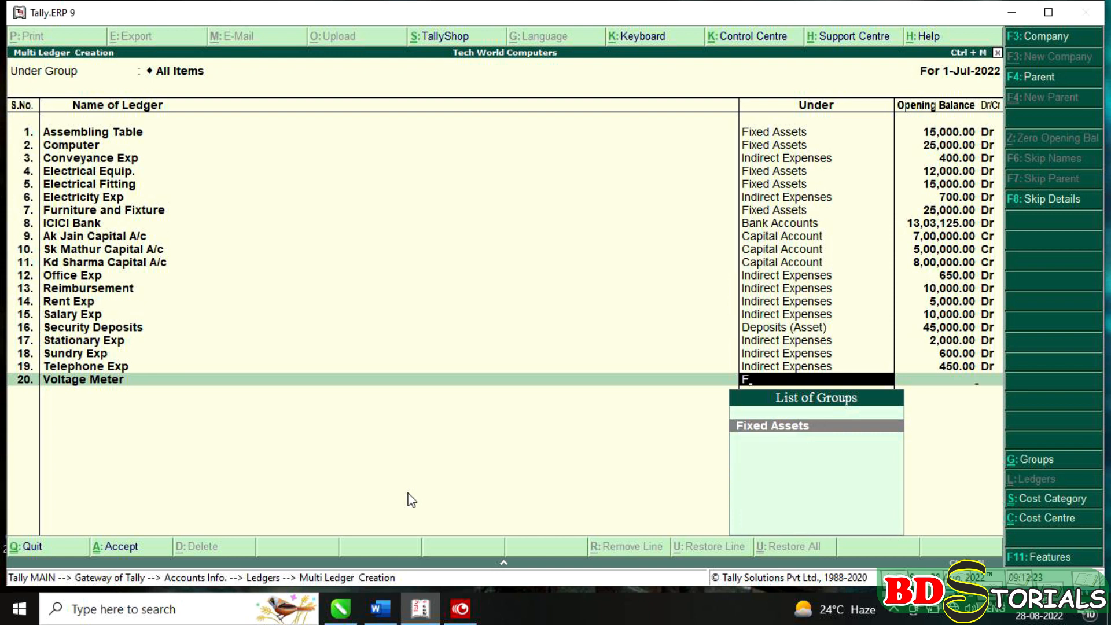
pyautogui.press('Return')
pyautogui.write('10000')
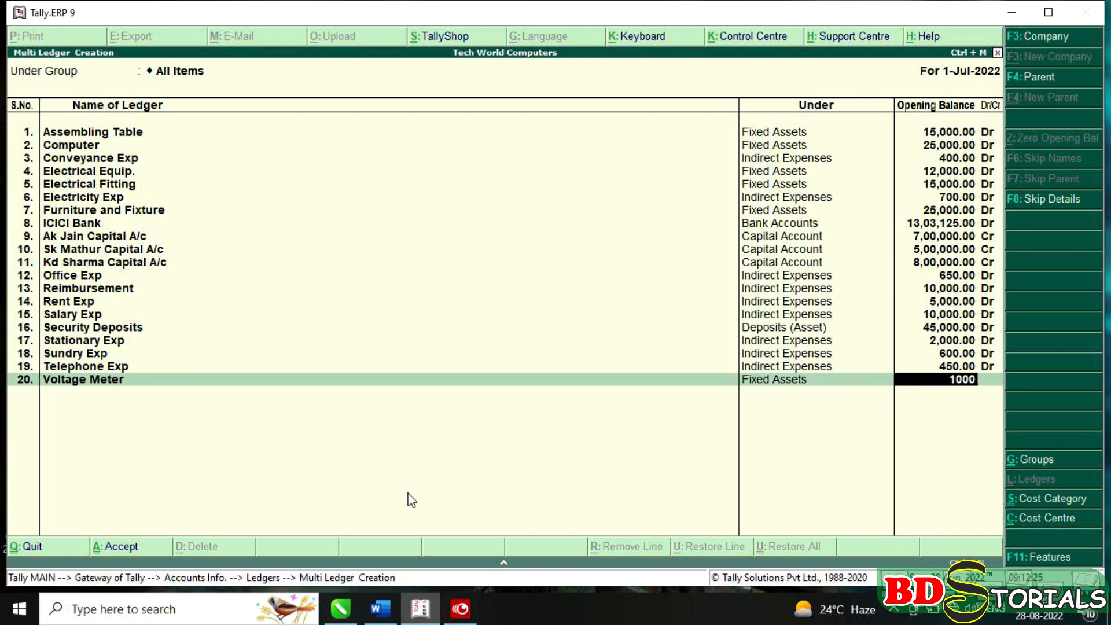
pyautogui.press('Return')
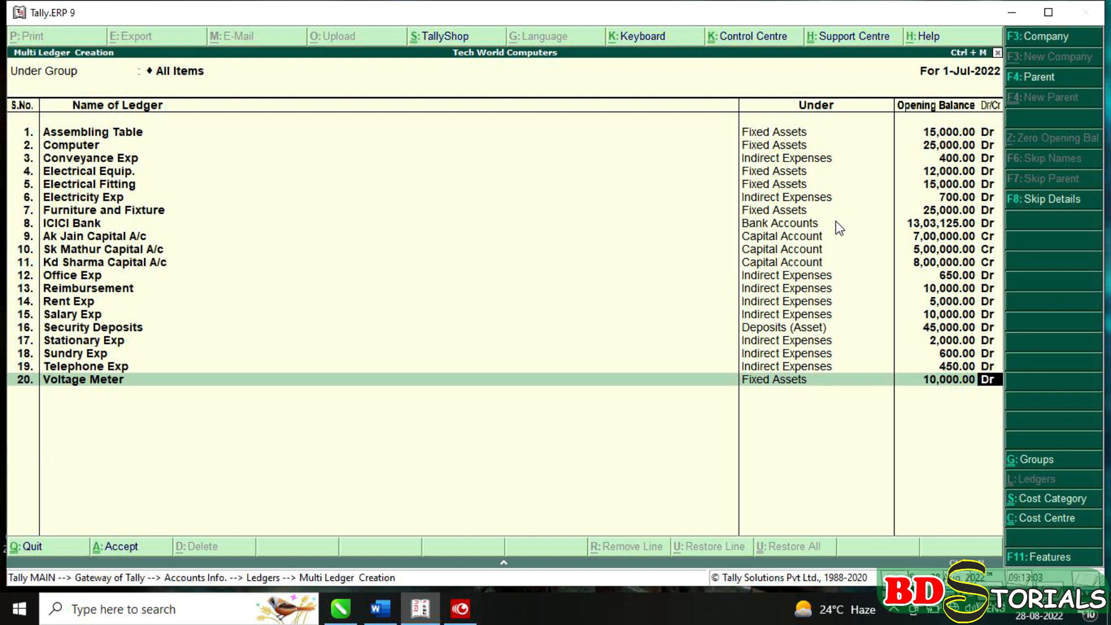
pyautogui.press('Return')
# Save the list of new ledgers and open the existing Cash ledger for single-ledger alteration.
pyautogui.press('Return')
pyautogui.press('Return')
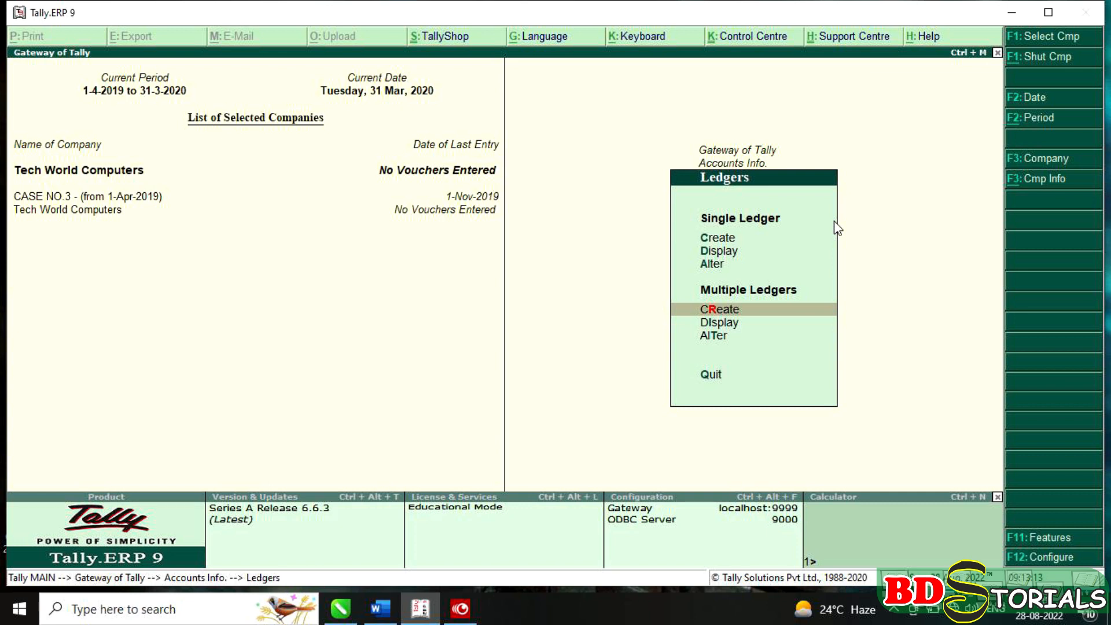
pyautogui.press('Up')
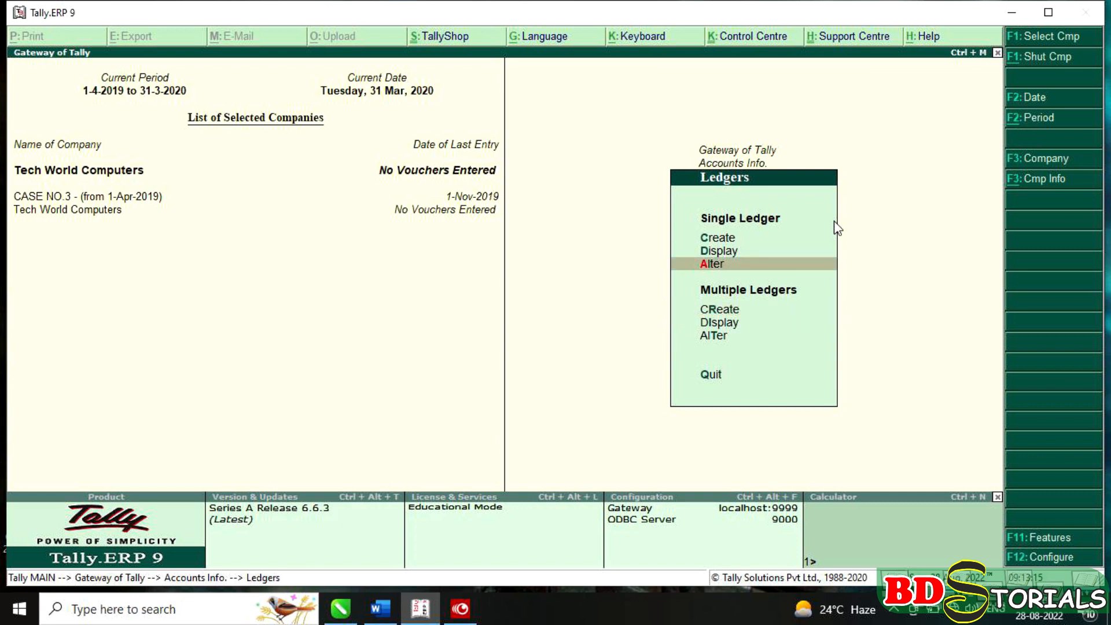
pyautogui.press('Return')
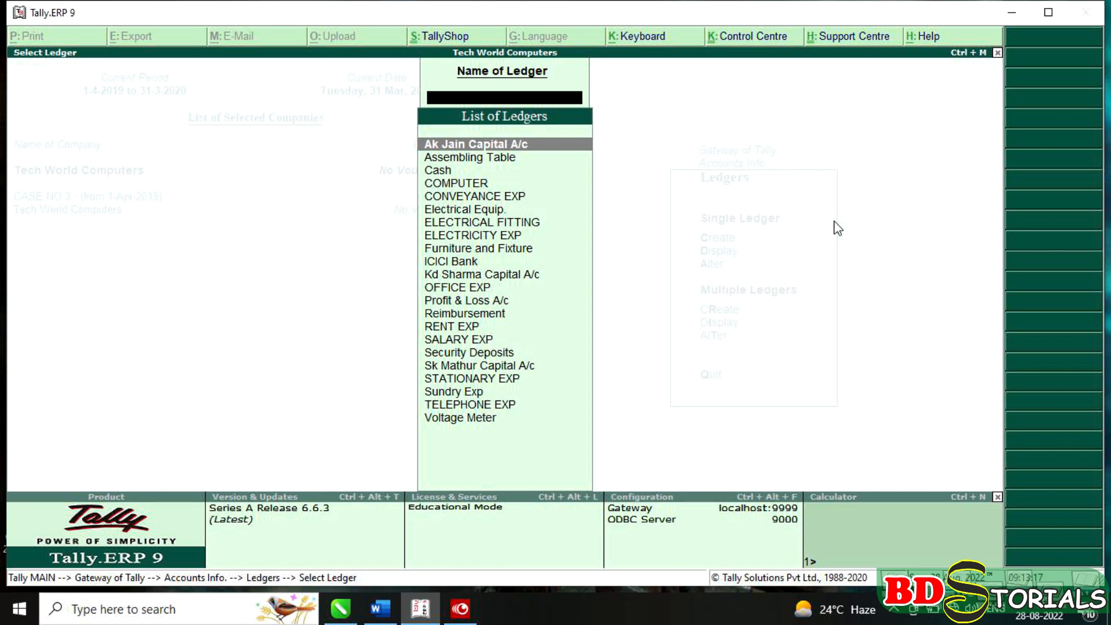
pyautogui.press('Down')
pyautogui.press('Down')
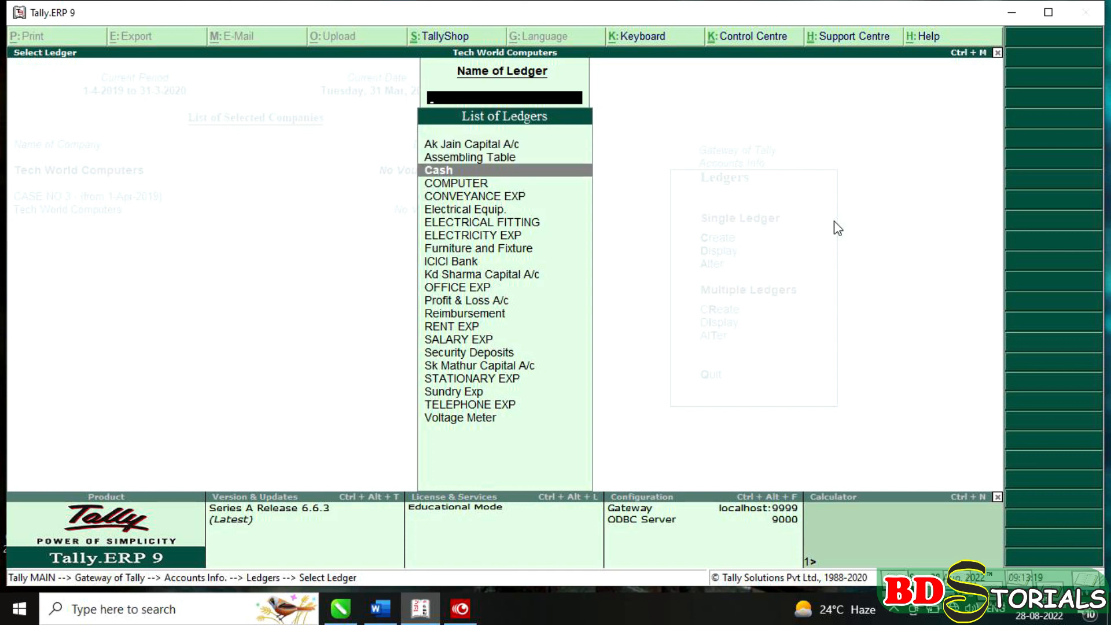
pyautogui.press('Return')
pyautogui.press('Return')
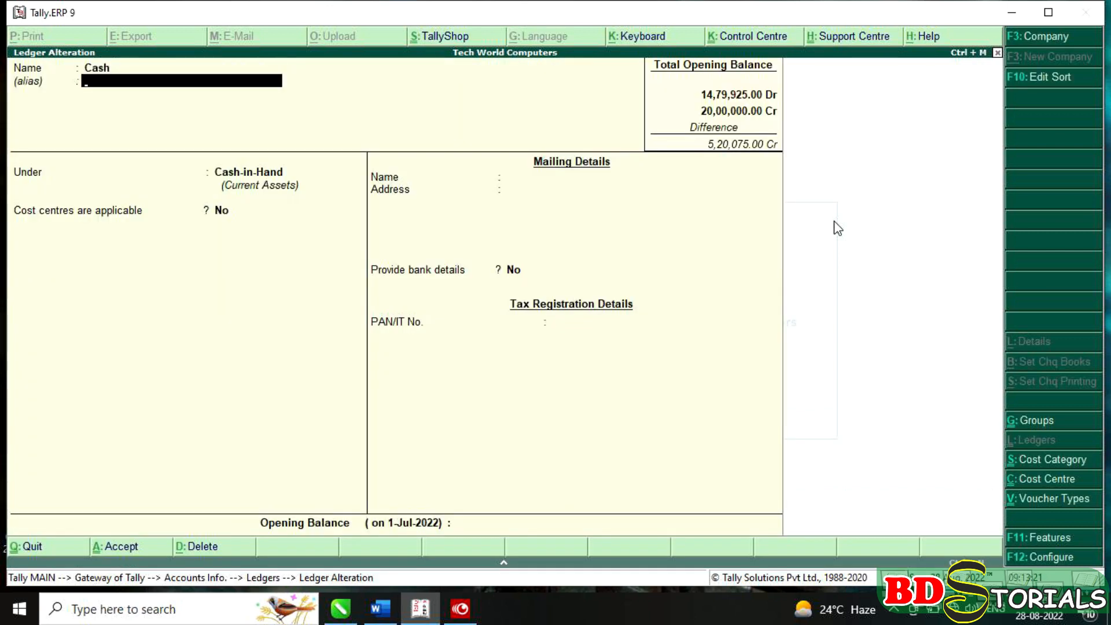
# Set the Cash ledger's opening balance to 5,20,075 Dr, check the amount against the note in Word, and save the ledger.
pyautogui.press('Return')
pyautogui.press('Return')
pyautogui.press('Return')
pyautogui.press('Return')
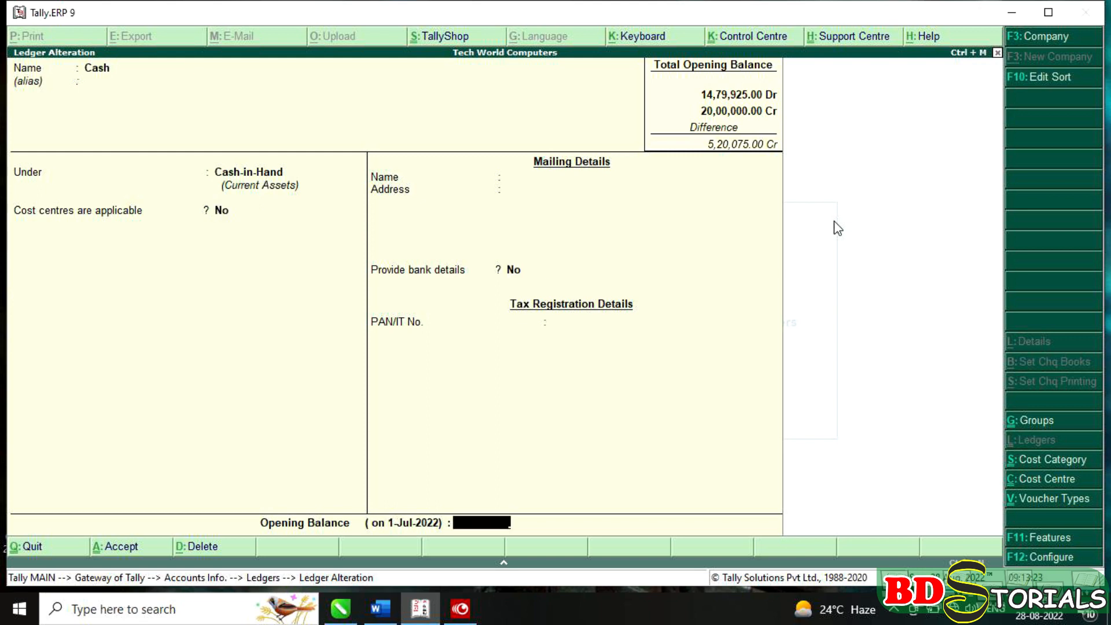
pyautogui.write('520075')
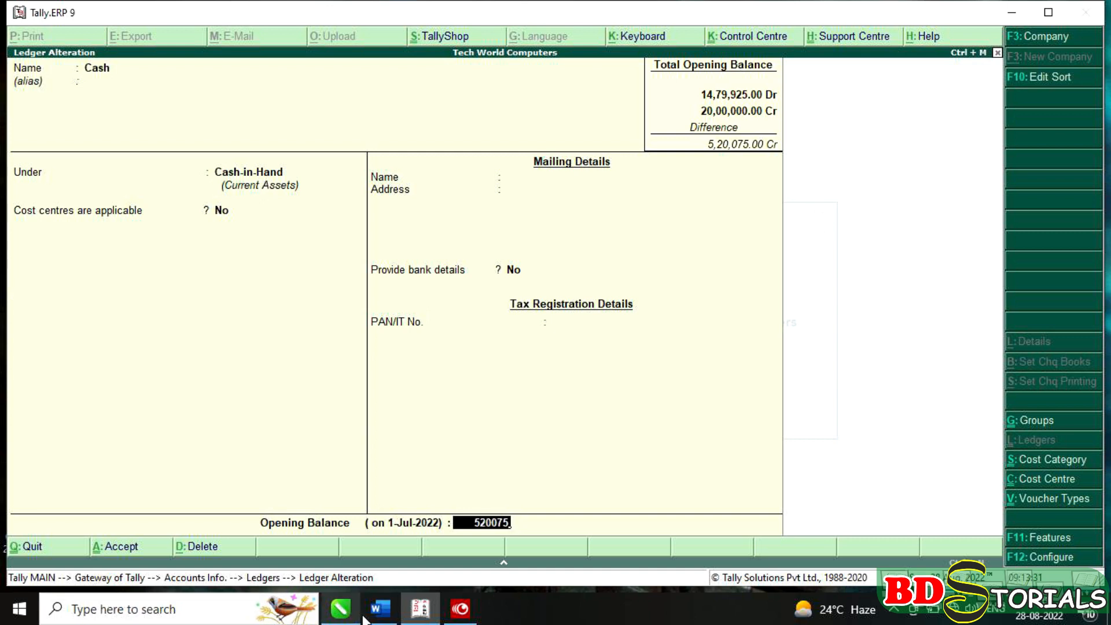
pyautogui.click(386, 618)
pyautogui.scroll(-2, 652, 354)
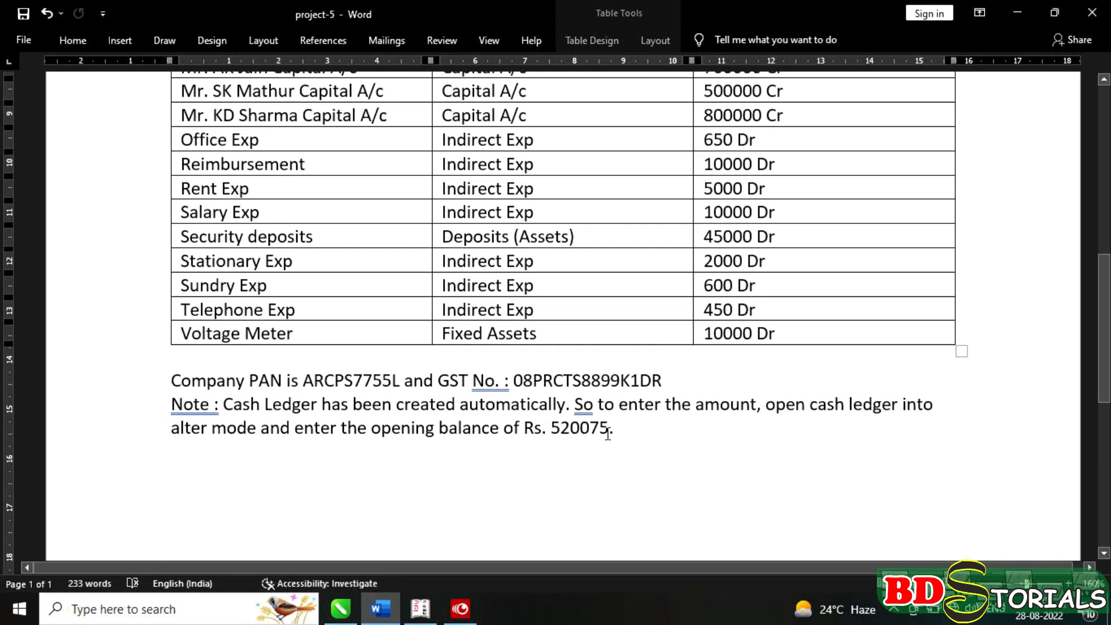
pyautogui.click(430, 605)
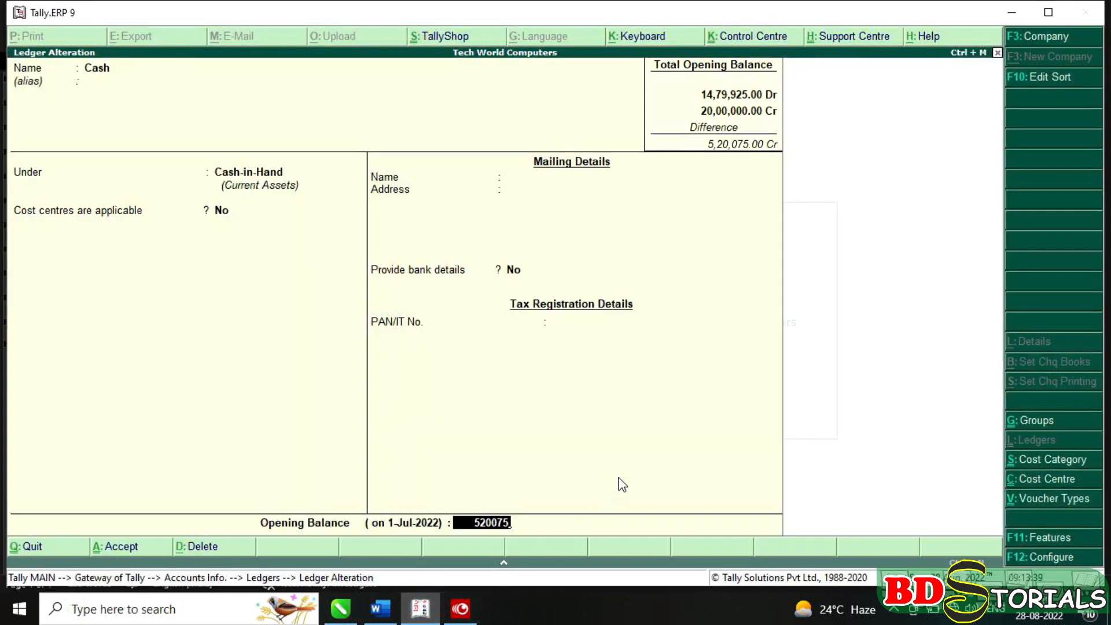
pyautogui.press('Return')
pyautogui.press('Return')
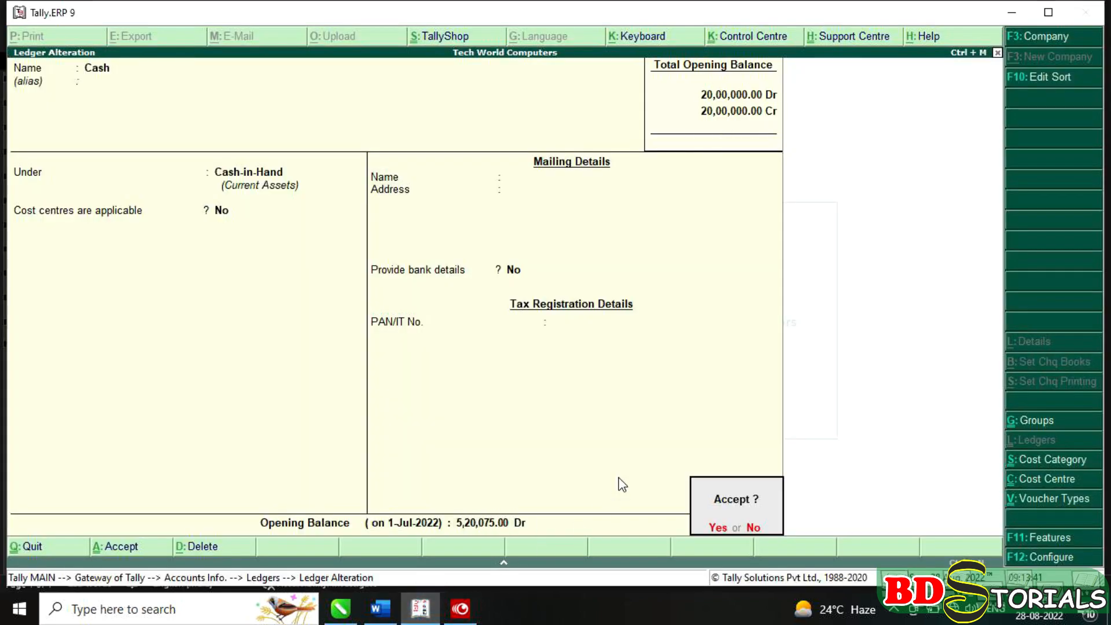
pyautogui.press('Return')
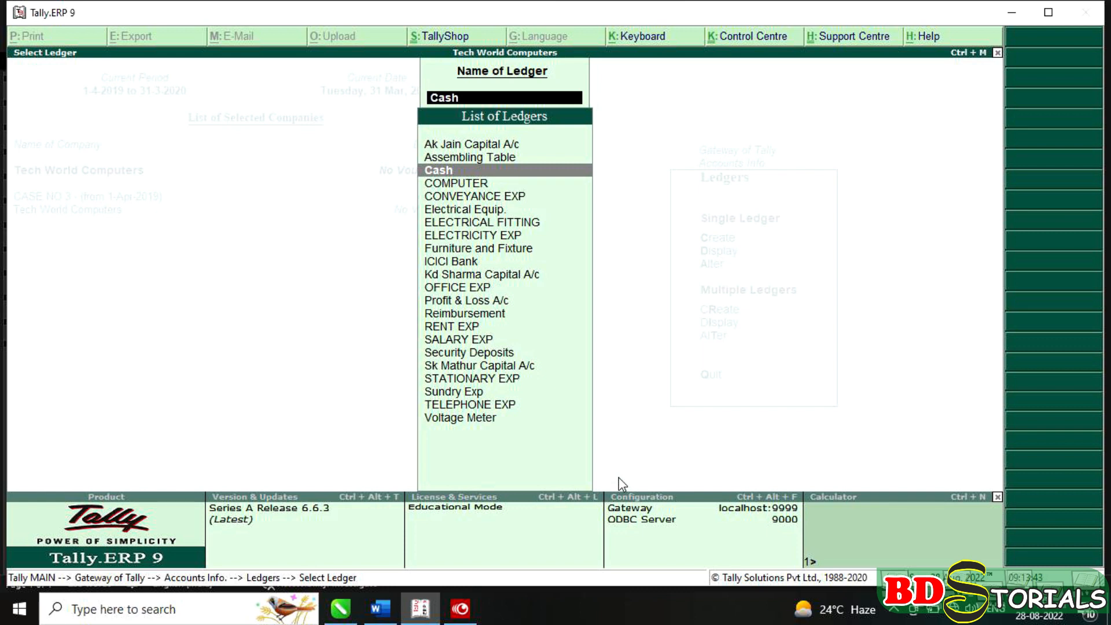
# Display the Trial Balance of Tech World Computers in detailed form to examine the individual ledger balances.
pyautogui.press('Escape')
pyautogui.press('Escape')
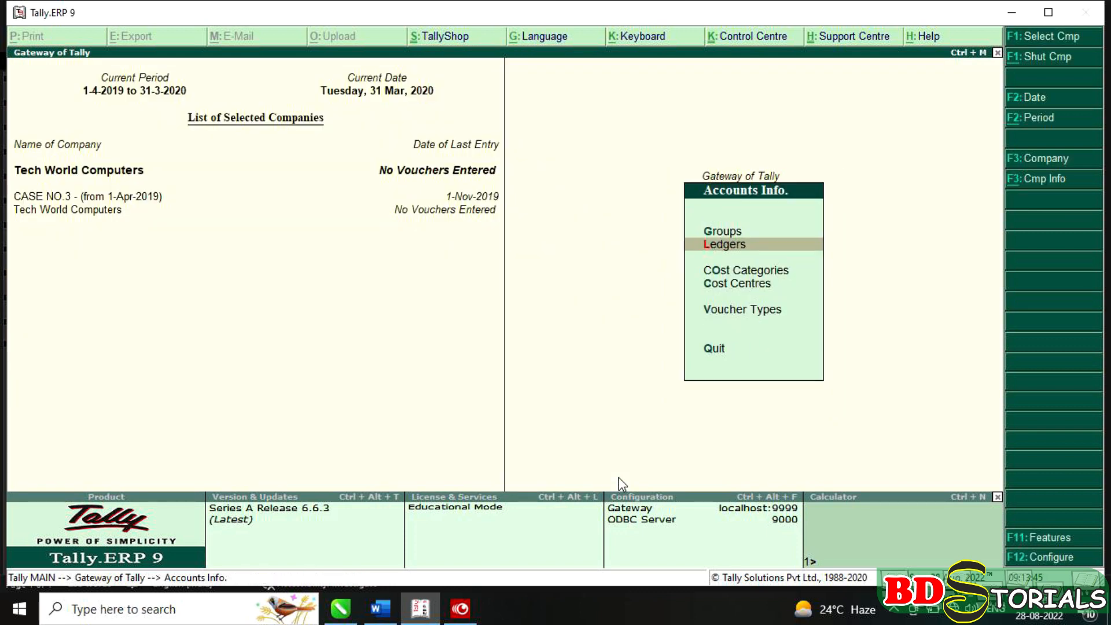
pyautogui.press('Escape')
pyautogui.press('d')
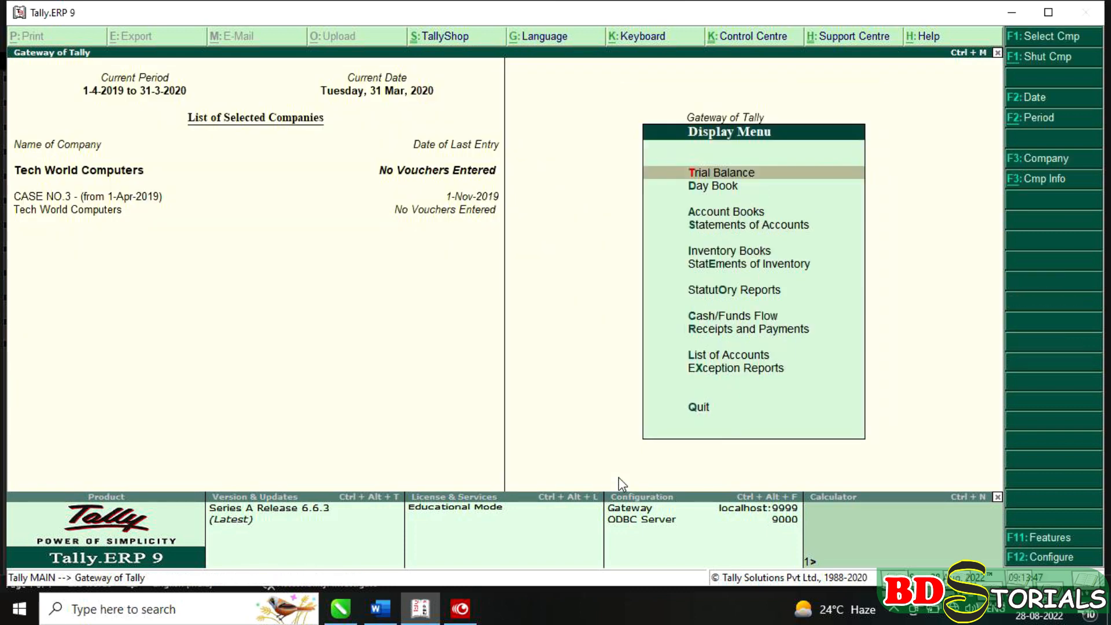
pyautogui.press('t')
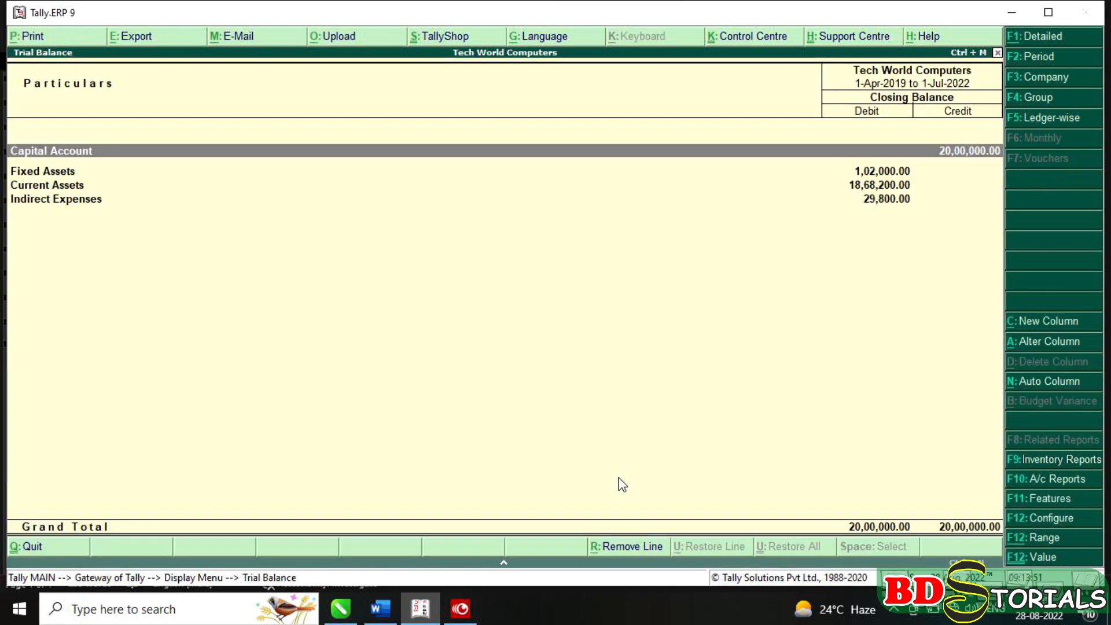
pyautogui.hotkey('alt', 'F1')
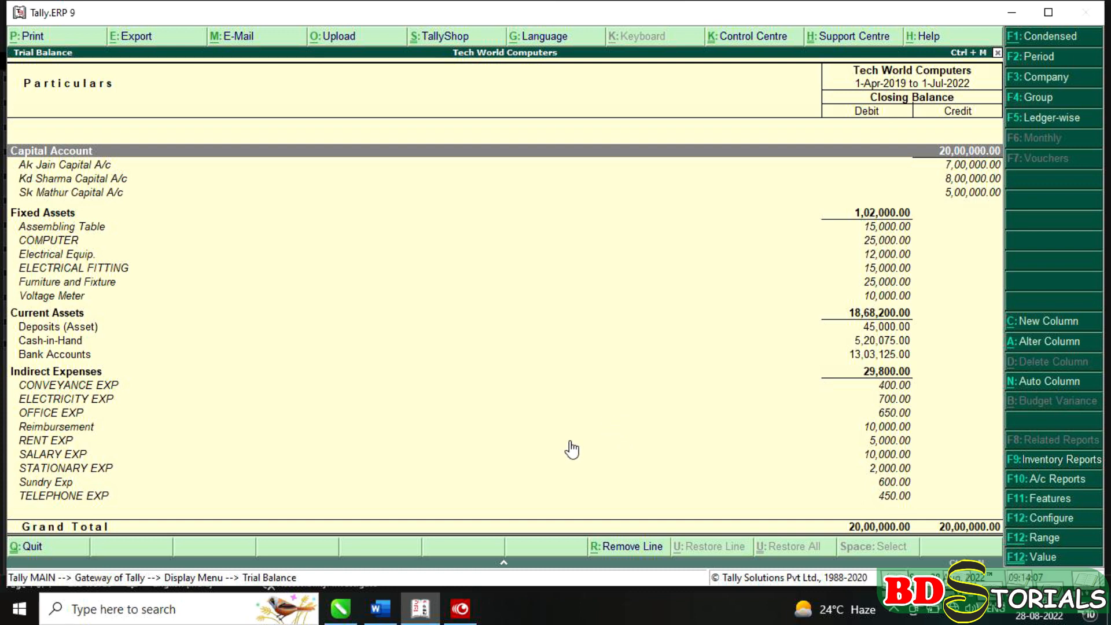
# Look up the company's PAN and GST number below the table in Word, and return to the Gateway of Tally.
pyautogui.click(380, 607)
pyautogui.scroll(-3, 464, 474)
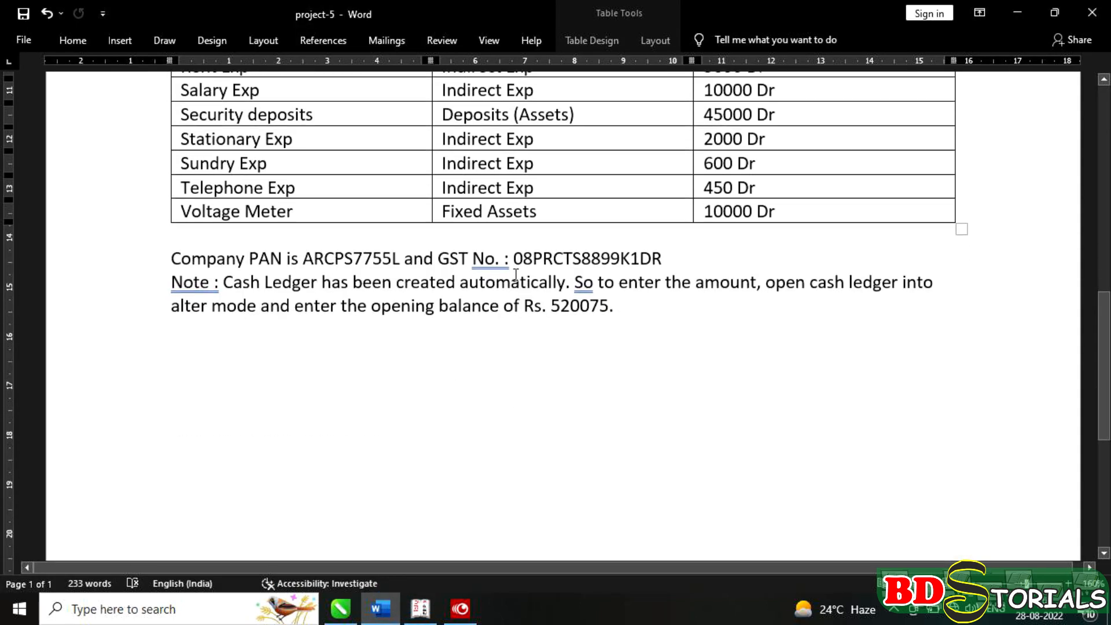
pyautogui.click(421, 607)
pyautogui.press('Escape')
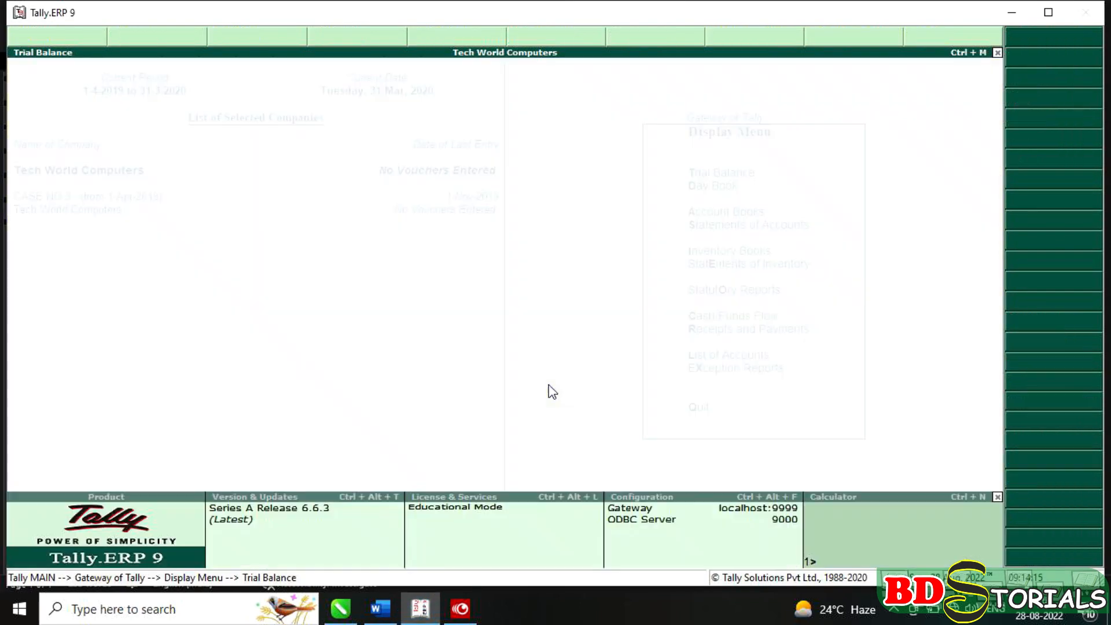
pyautogui.press('Escape')
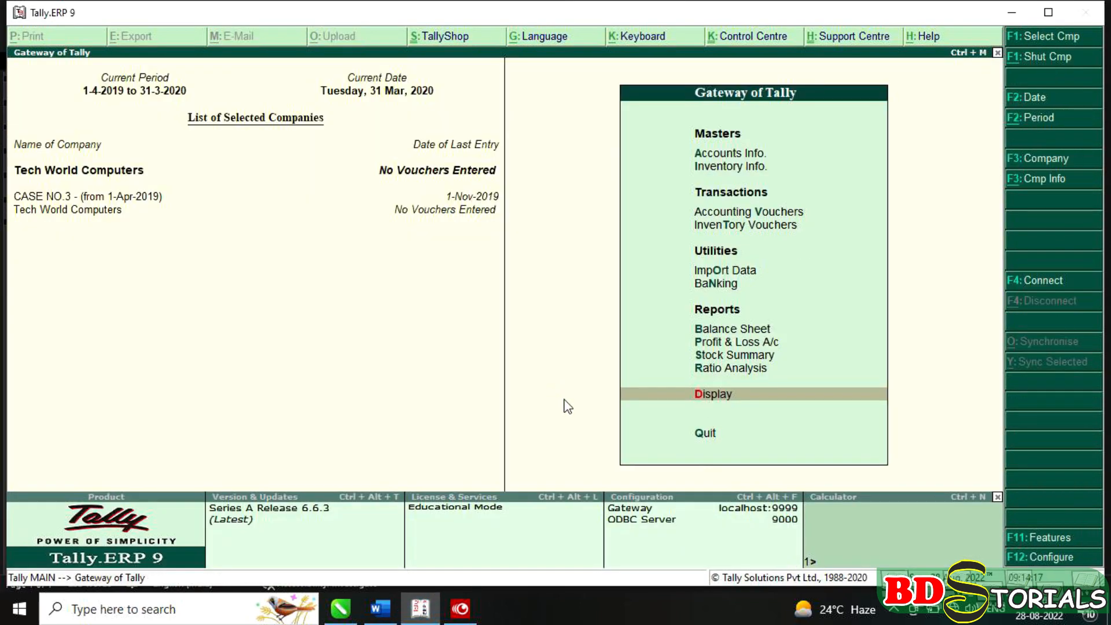
# Bring up the GST details of Tech World Computers by setting Set/alter GST details to Yes in the Statutory & Taxation features.
pyautogui.click(1025, 536)
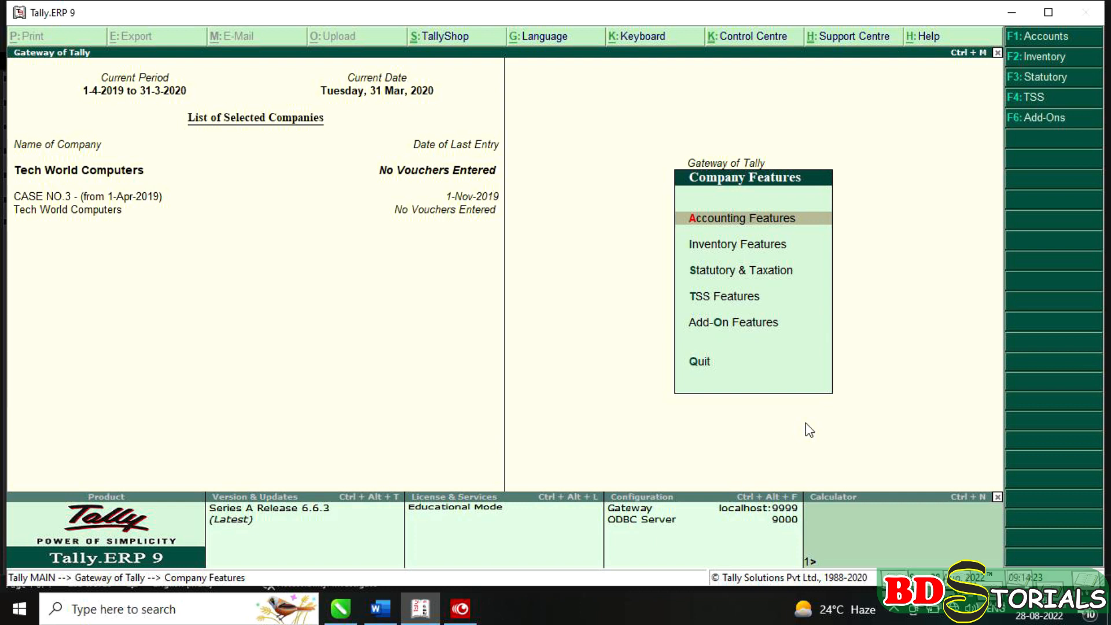
pyautogui.press('Down')
pyautogui.press('Down')
pyautogui.press('Return')
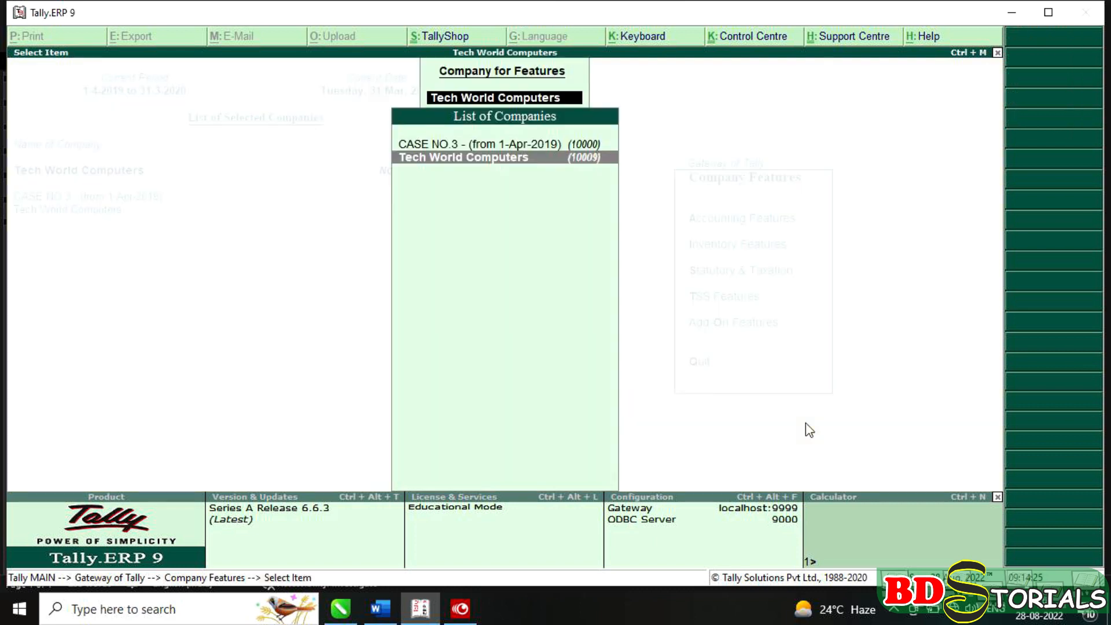
pyautogui.press('Return')
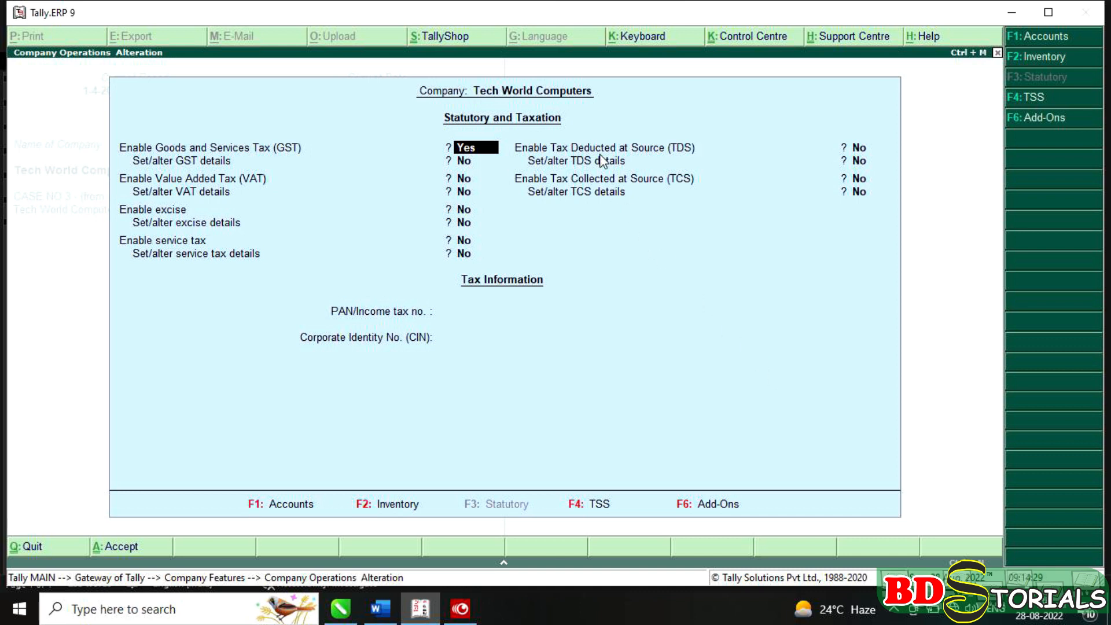
pyautogui.press('Return')
pyautogui.write('y')
pyautogui.press('Return')
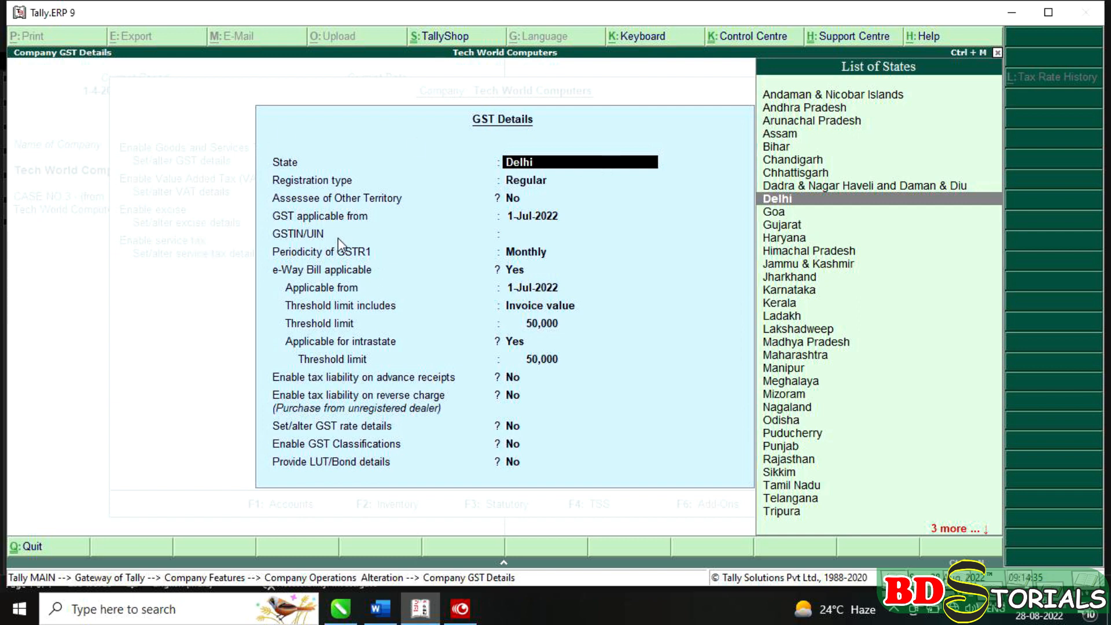
# Select the company's GST number in the Word document and check the company description at the start of the project.
pyautogui.hotkey('alt', 'Tab')
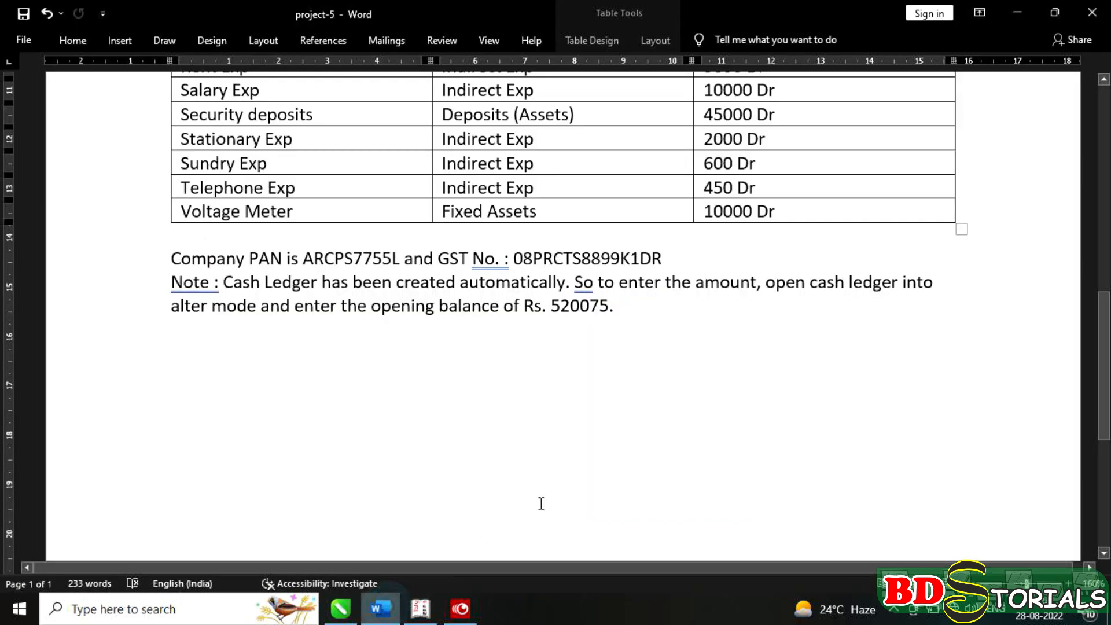
pyautogui.moveTo(675, 258); pyautogui.dragTo(512, 259)
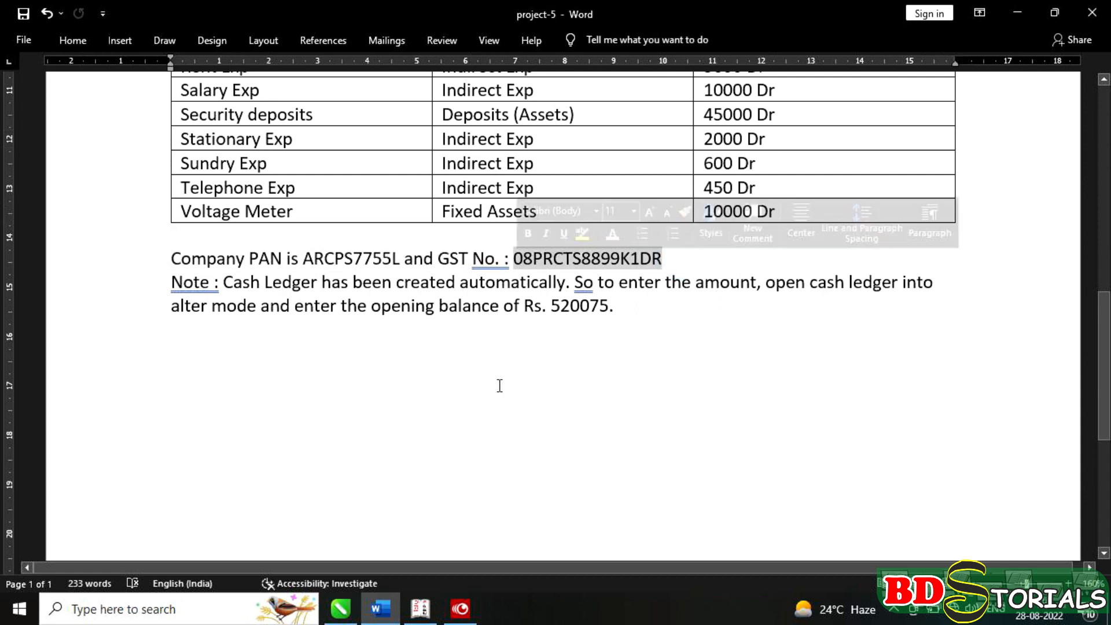
pyautogui.moveTo(417, 616)
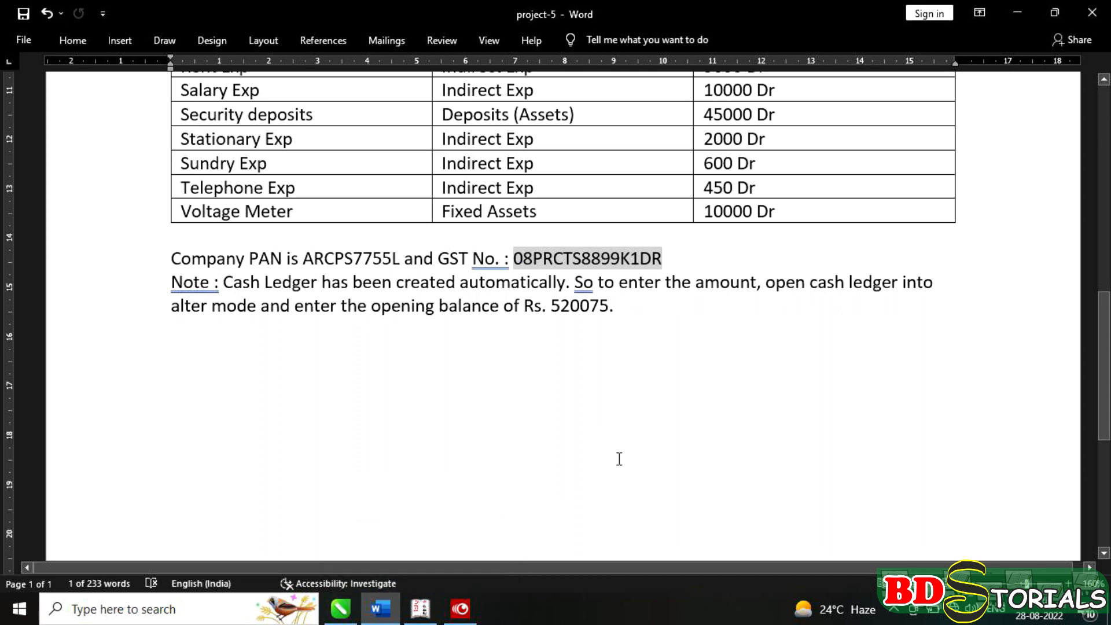
pyautogui.scroll(7, 618, 459)
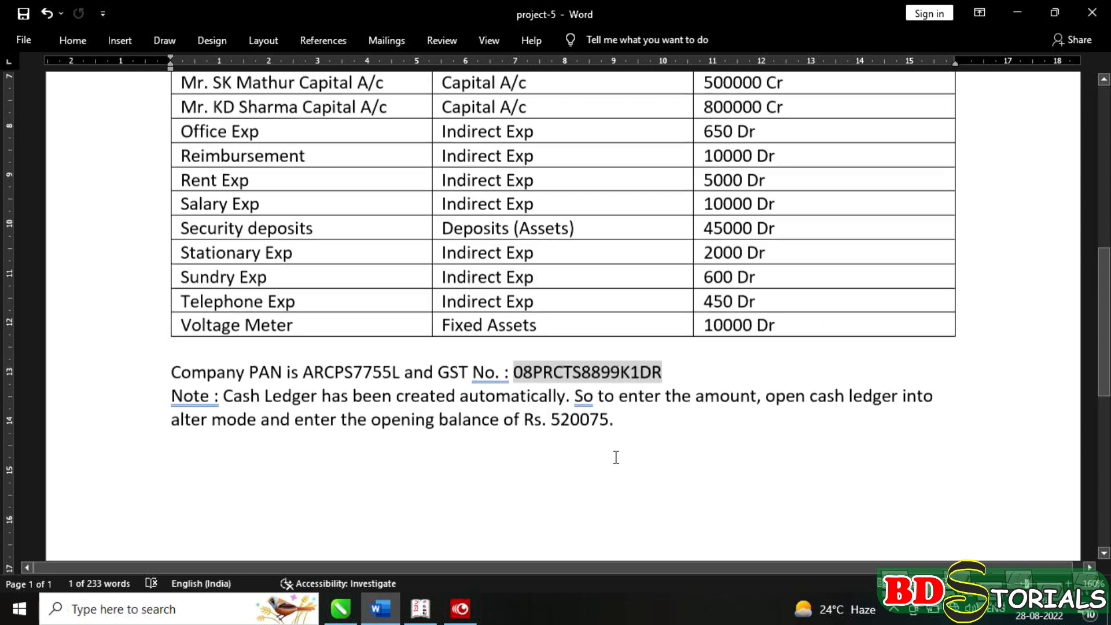
pyautogui.scroll(3, 616, 457)
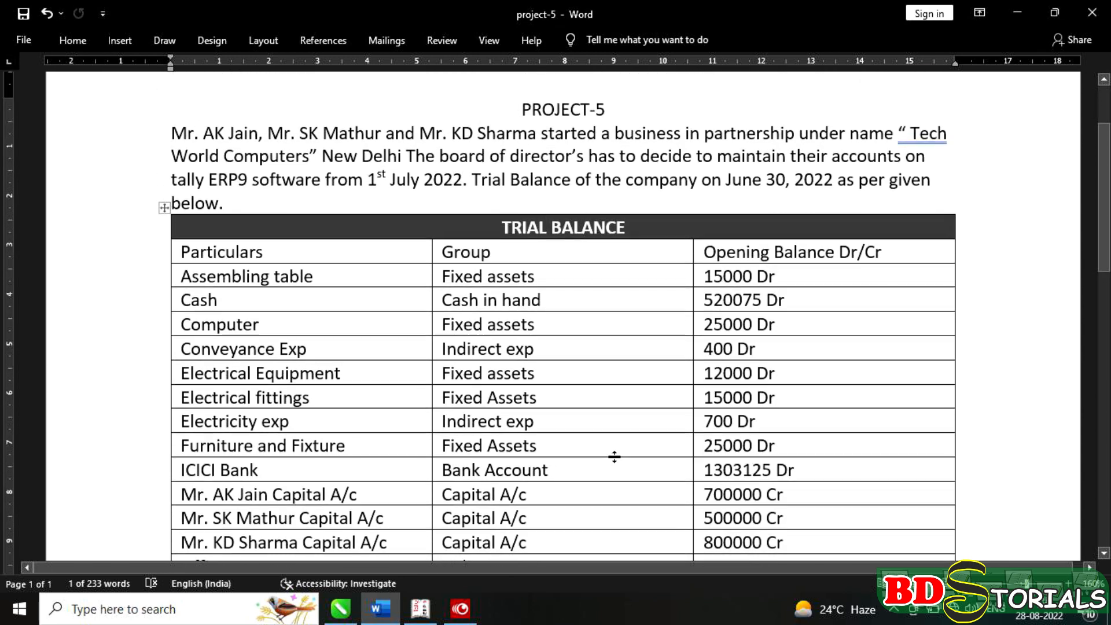